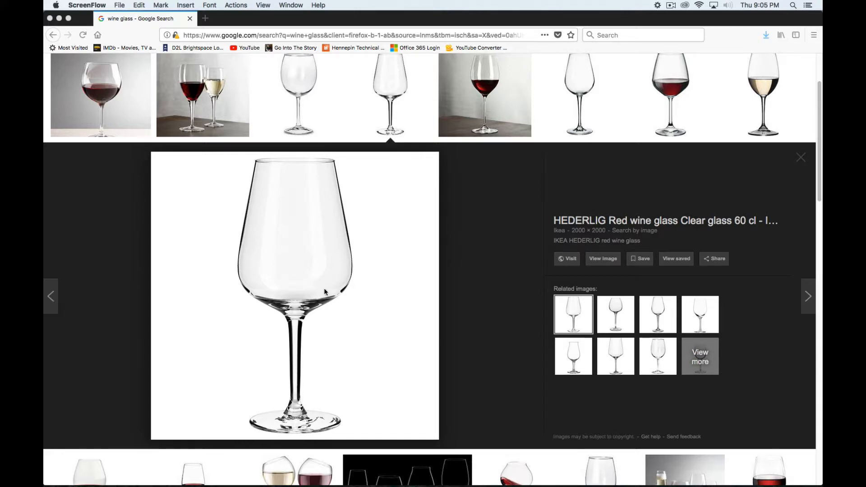
- Open the full-size version of the HEDERLIG red wine glass image from the image search results
scroll(325, 291, up, 3)
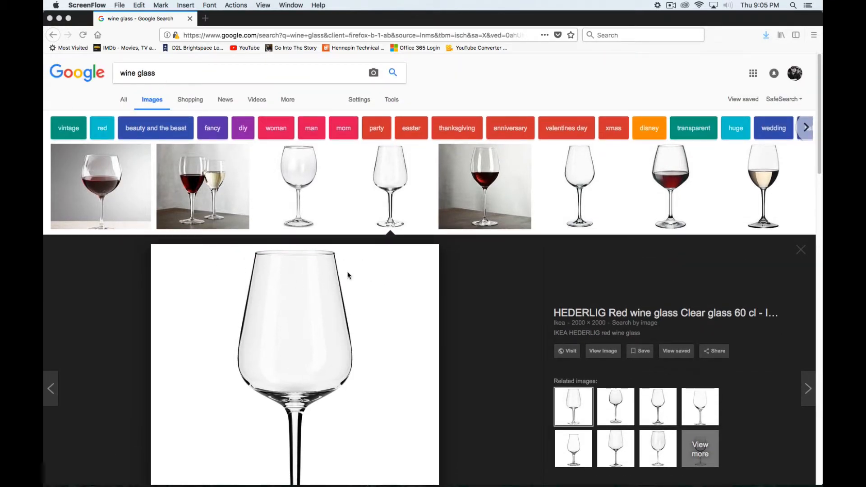
scroll(369, 286, down, 4)
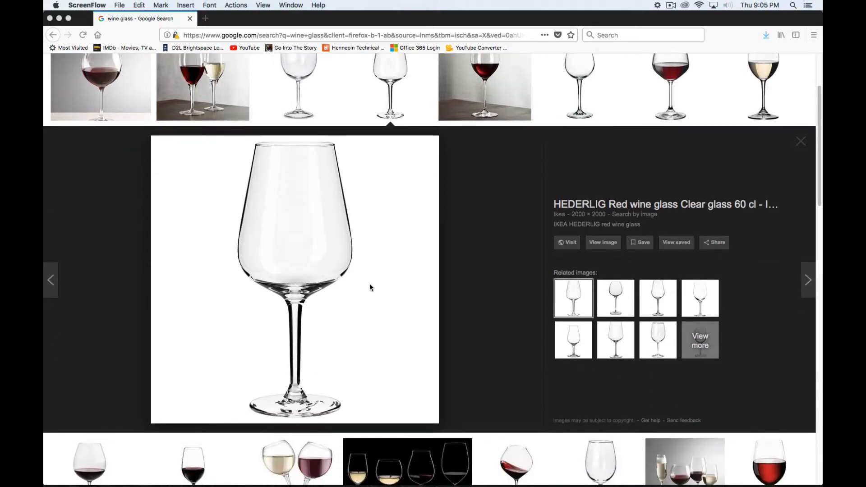
scroll(380, 101, up, 1)
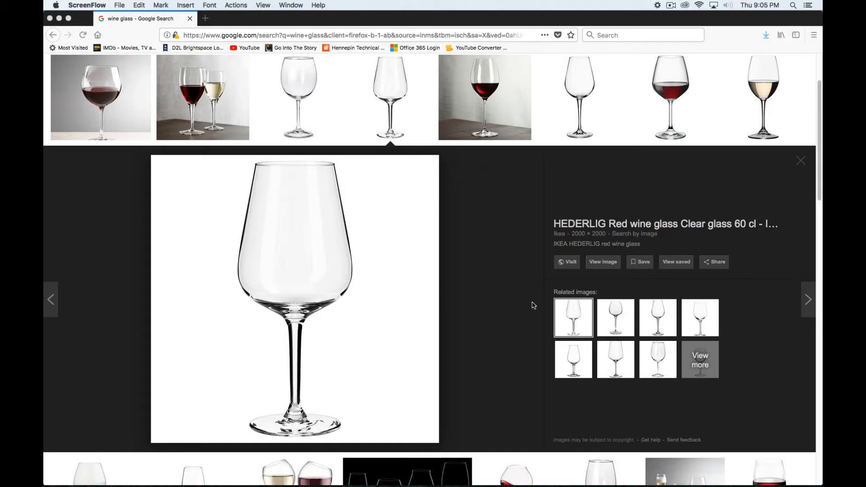
scroll(395, 336, up, 3)
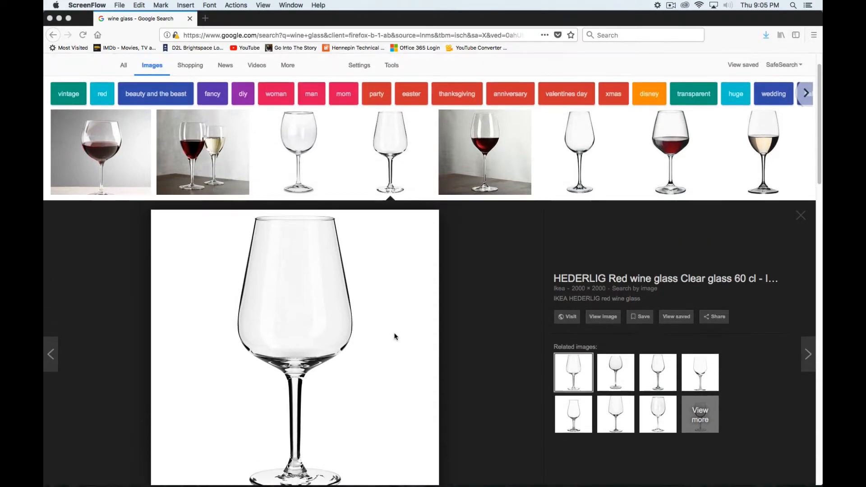
scroll(395, 336, down, 4)
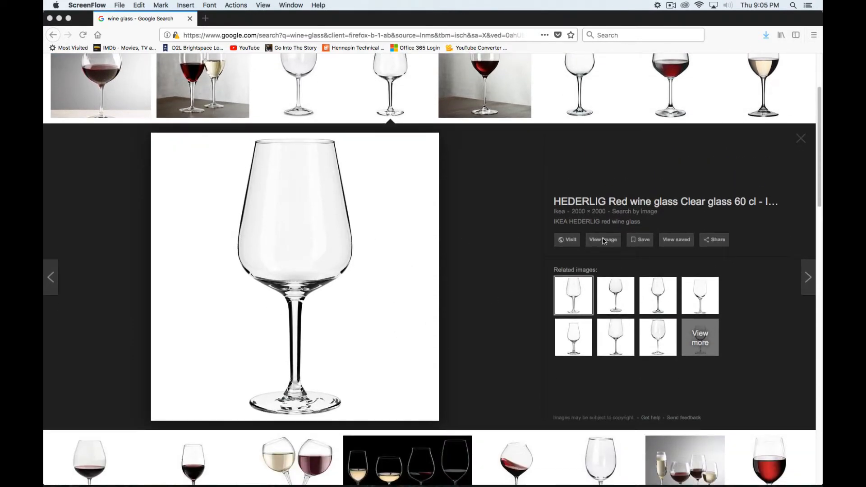
click(604, 241)
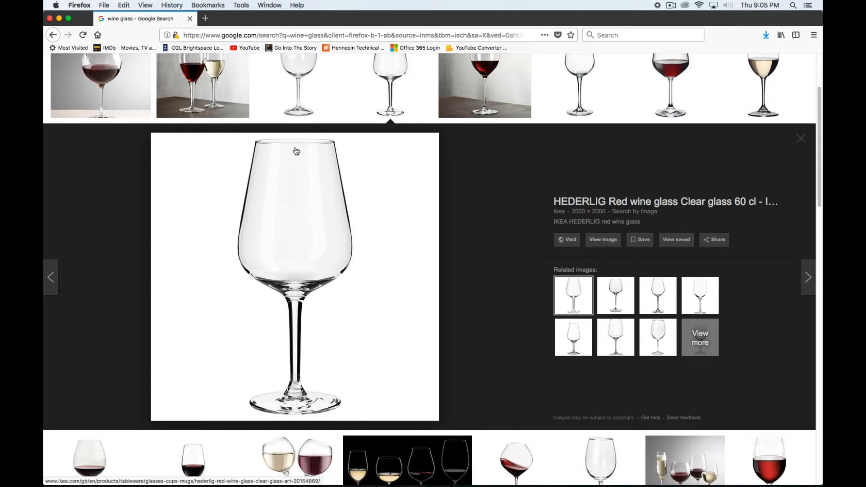
click(604, 239)
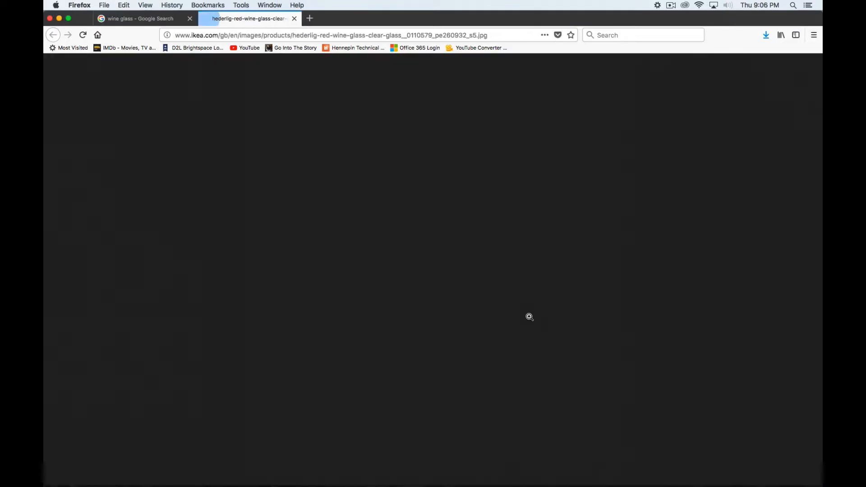
- Start saving the wine glass image and choose the sourceimages folder of the Class_Demos_Spring_2018 project as the destination
right_click(412, 207)
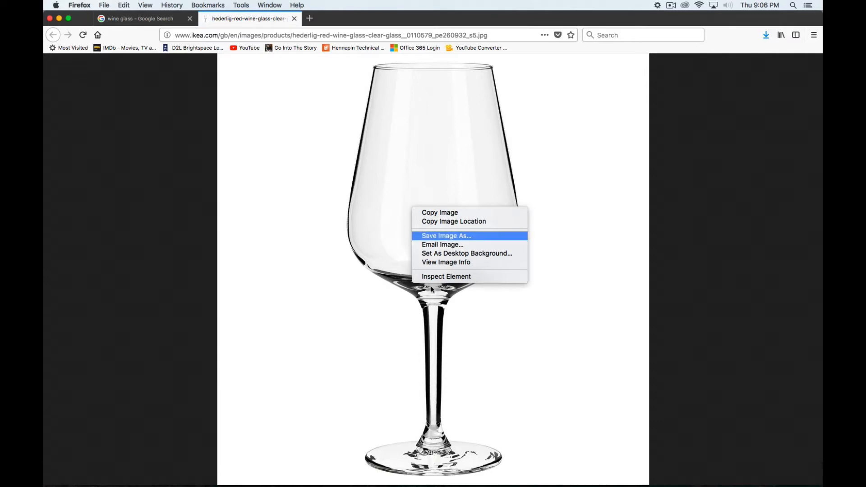
key(Return)
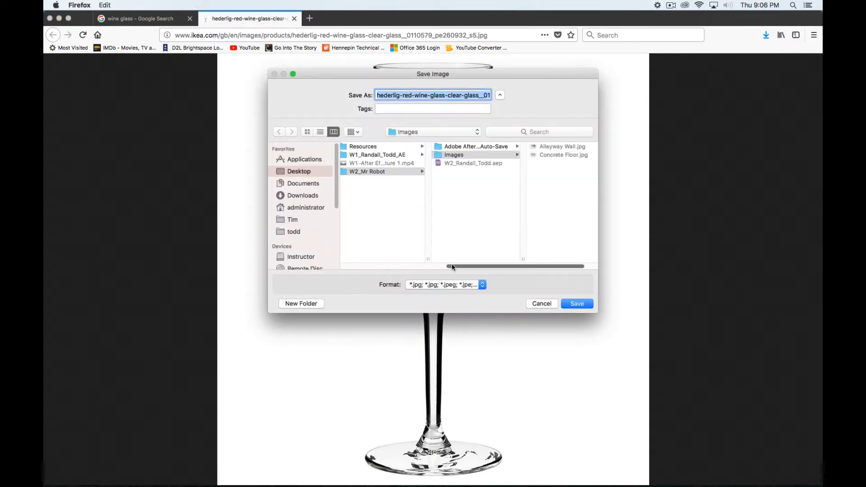
drag(453, 267, 339, 266)
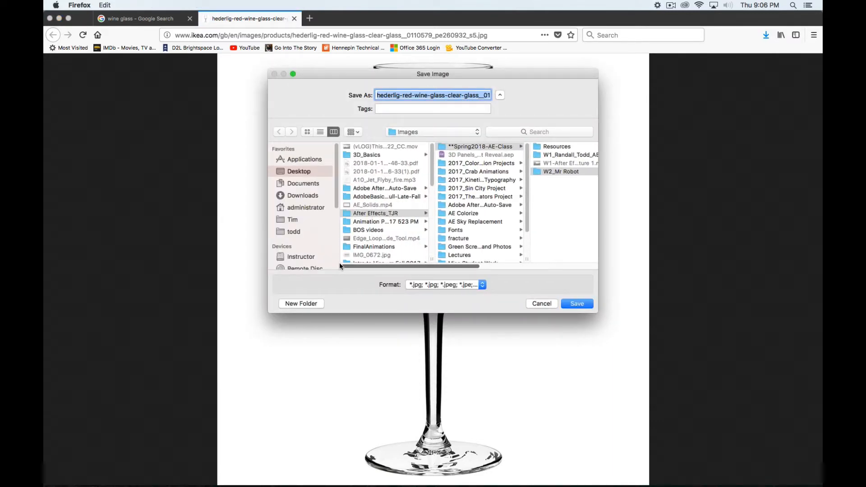
click(293, 220)
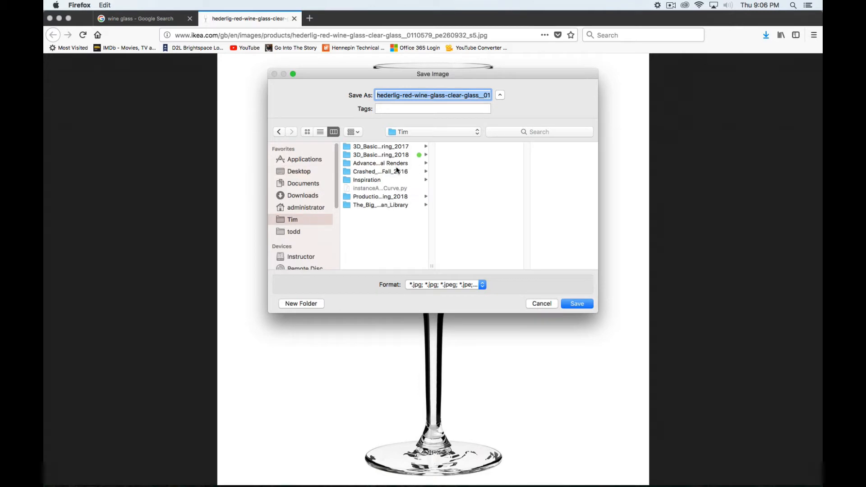
click(388, 155)
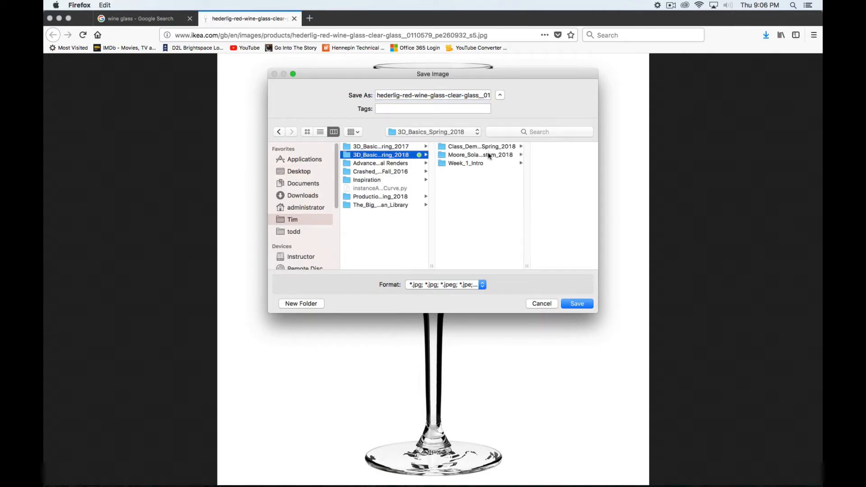
click(492, 146)
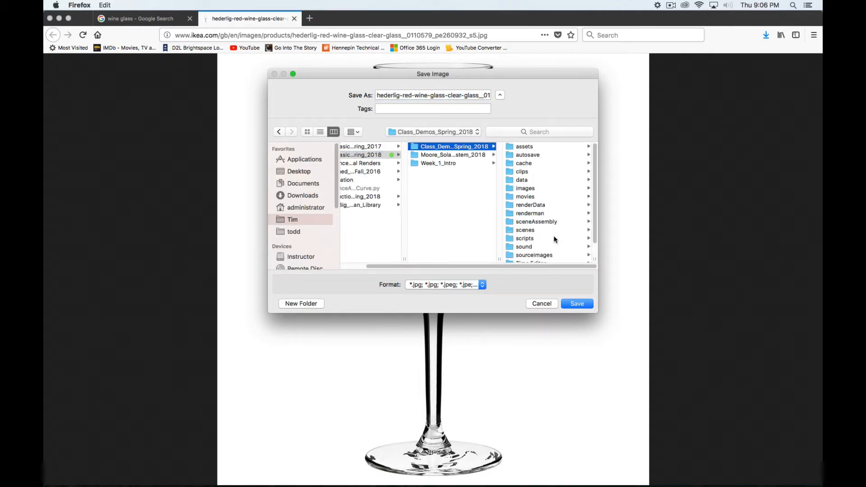
scroll(554, 239, down, 2)
click(544, 242)
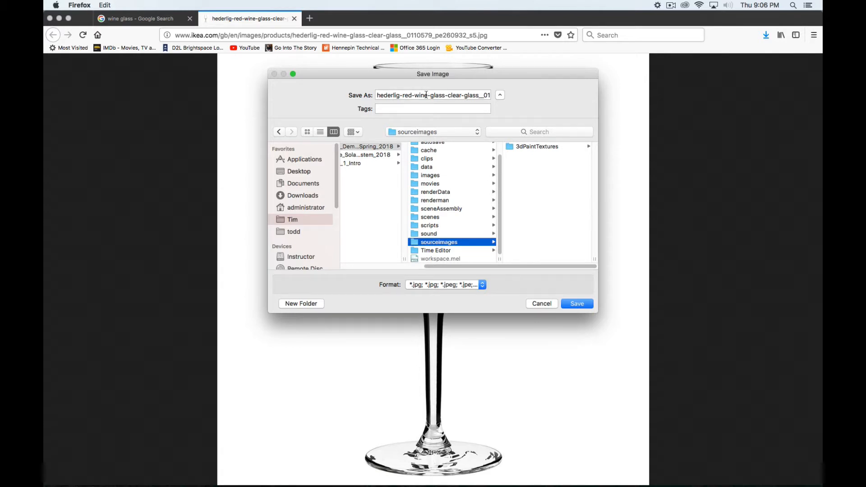
- Name the image file wine-glass_REF.jpg and save it
drag(415, 95, 363, 95)
key(BackSpace)
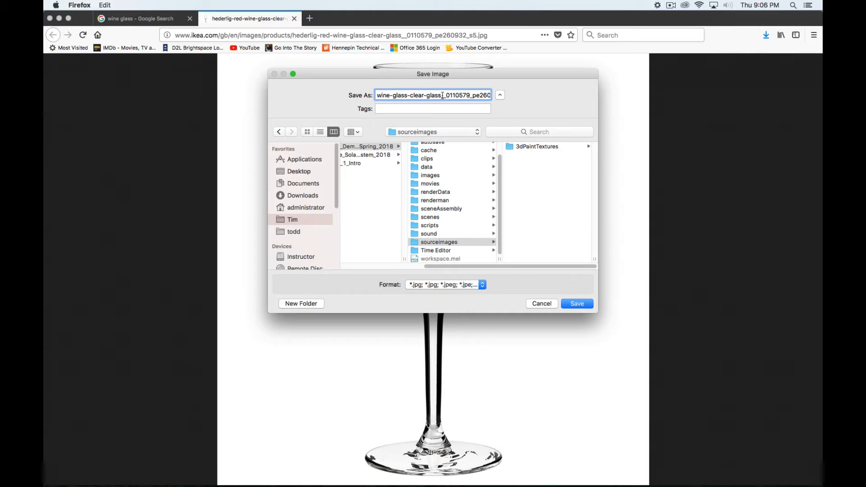
drag(440, 95, 488, 94)
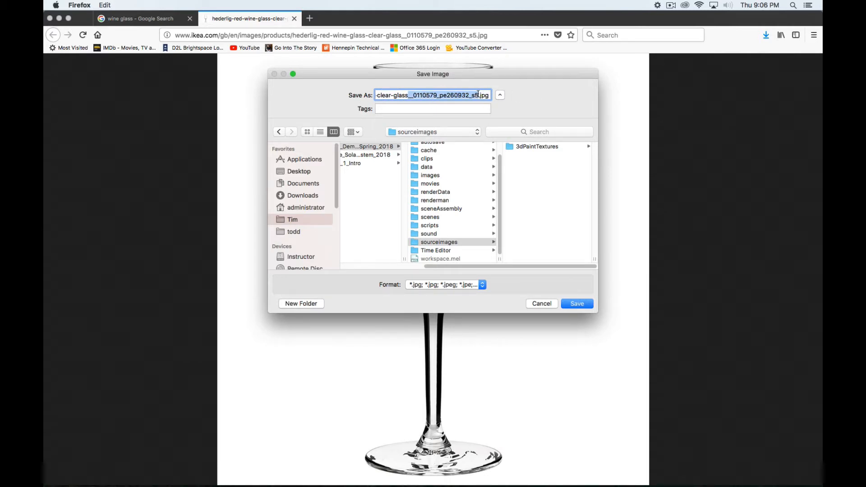
key(BackSpace)
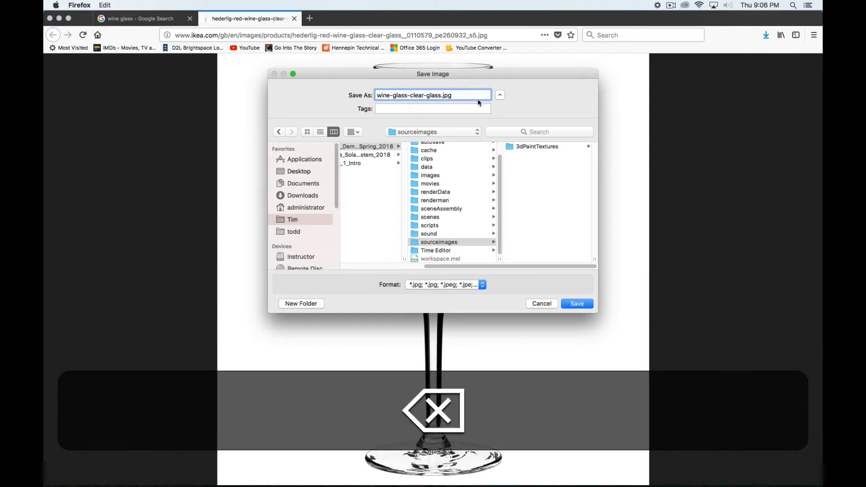
key(BackSpace)
key(BackSpace)
key(BackSpace)
key(BackSpace)
key(BackSpace)
key(BackSpace)
key(BackSpace)
key(BackSpace)
key(BackSpace)
key(BackSpace)
key(BackSpace)
key(BackSpace)
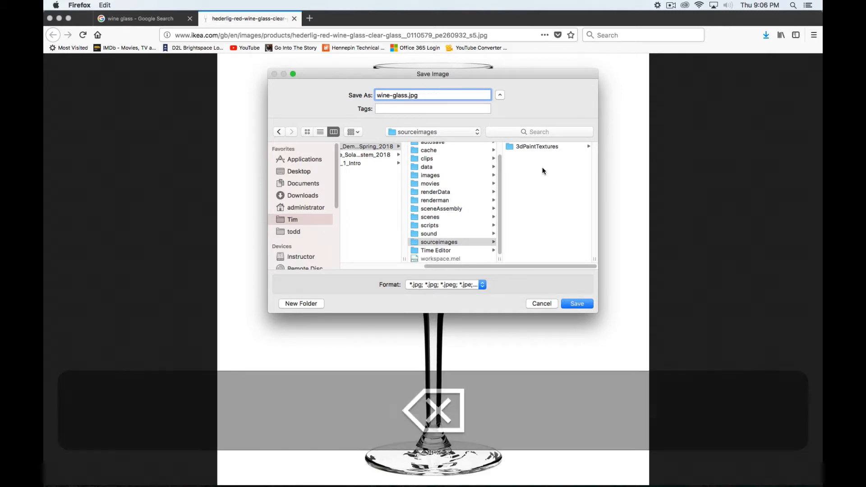
text(_REF)
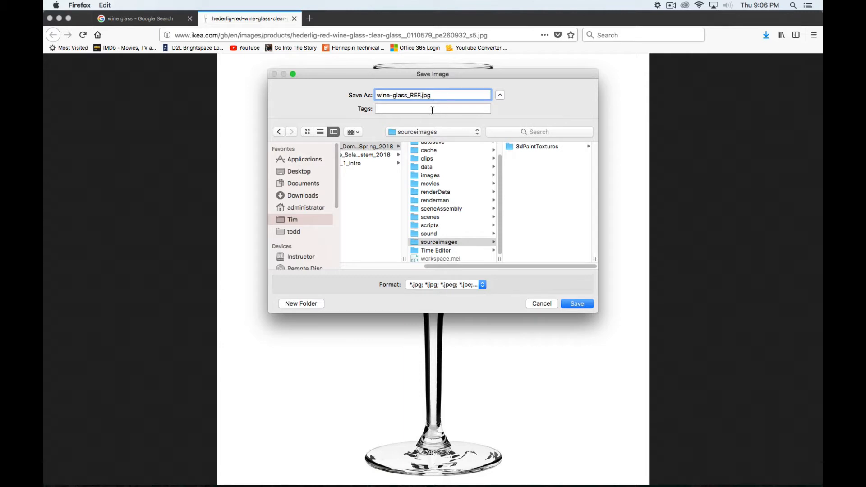
click(577, 304)
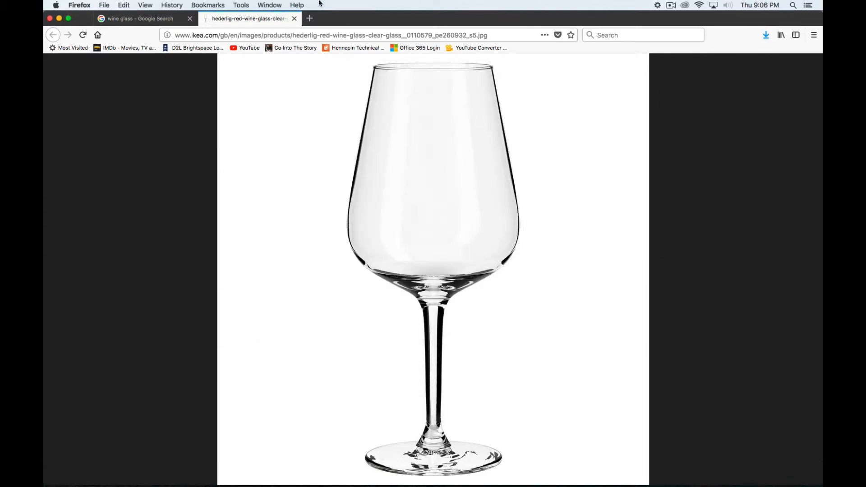
- Close the two browser pages, switching to Maya, and collapse the tool settings there
key(super+w)
key(super+w)
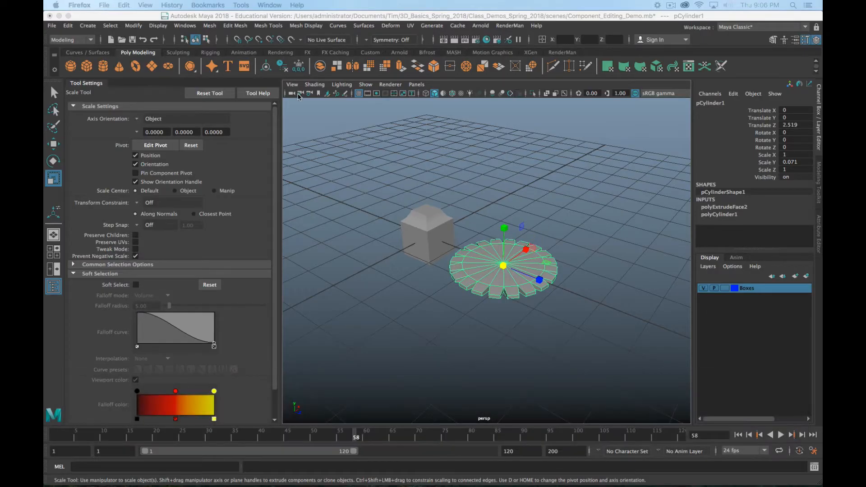
click(87, 83)
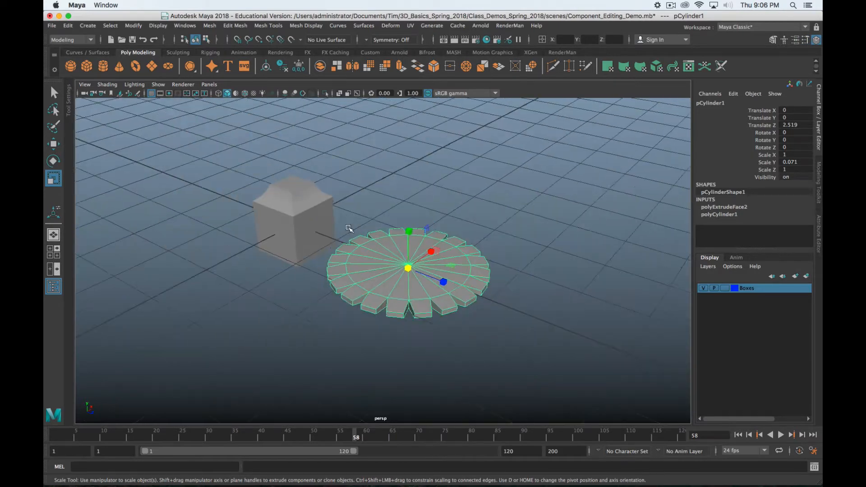
- Save the Component_Editing_Demo scene and create a new empty scene
scroll(351, 229, down, 9)
alt+drag(360, 249, 345, 252)
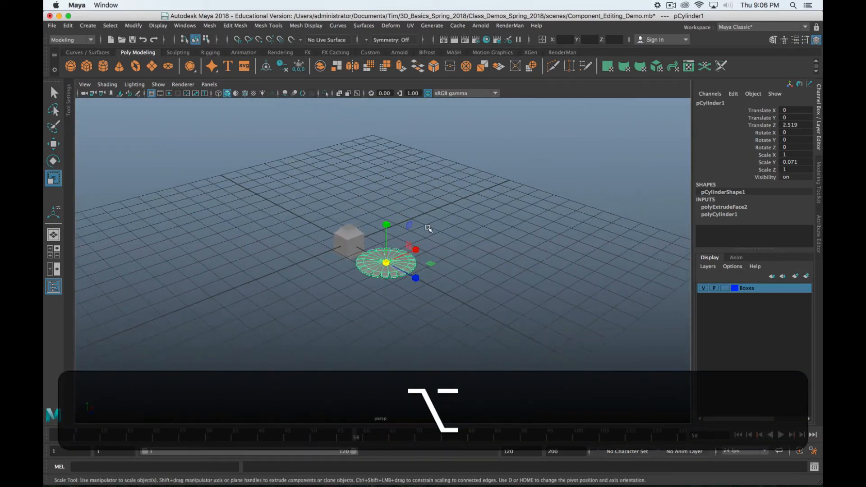
key(super+s)
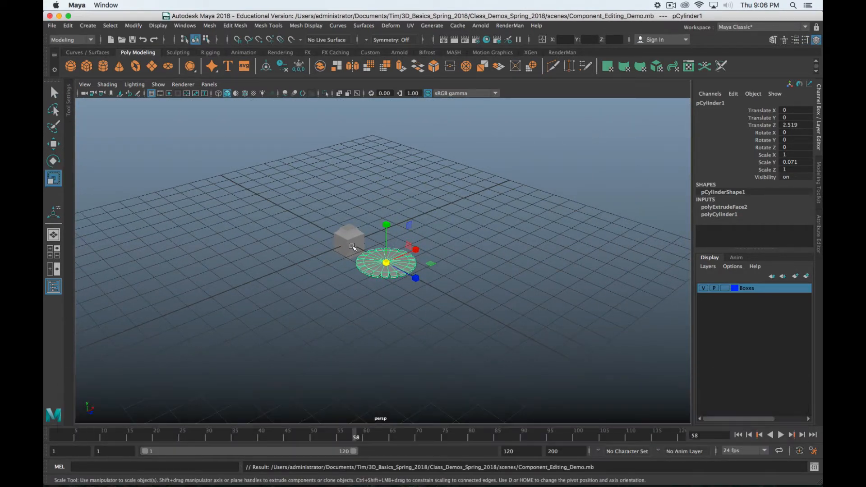
click(52, 26)
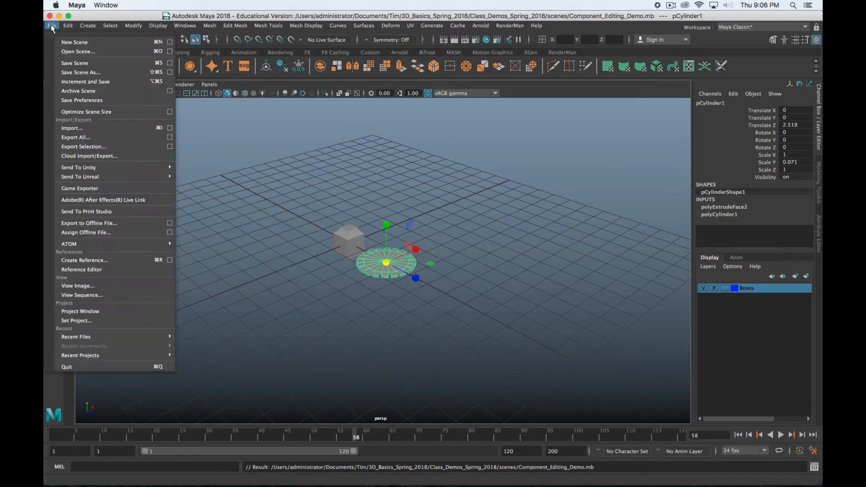
click(72, 42)
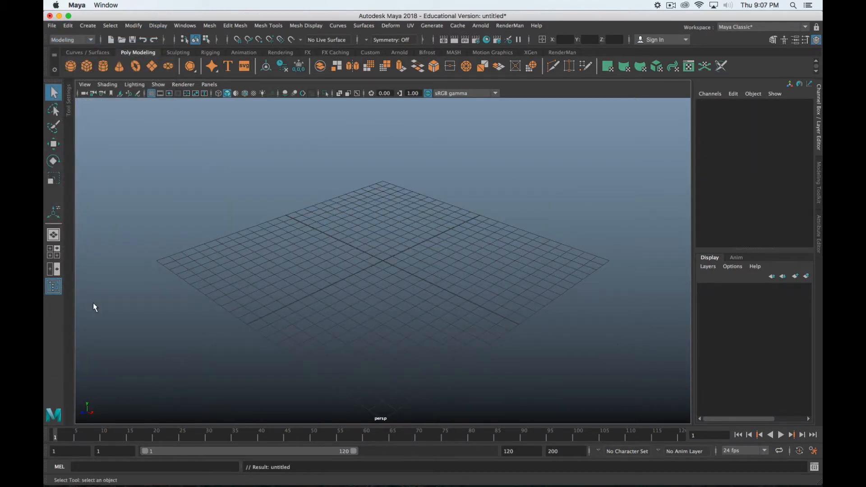
- Set the current project to the Class_Demos_Spring_2018 folder
click(51, 26)
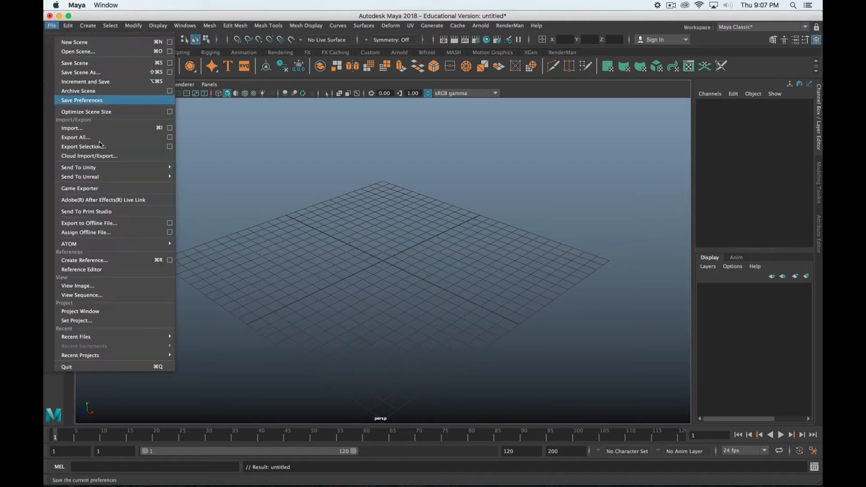
click(86, 321)
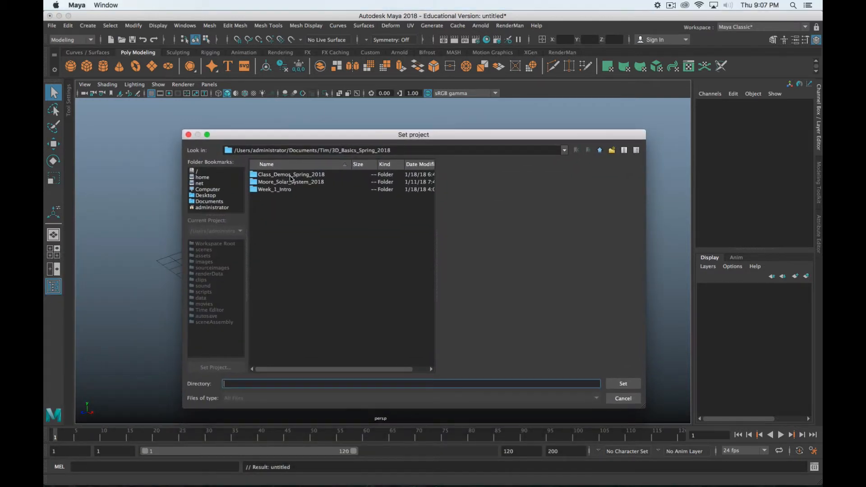
click(292, 175)
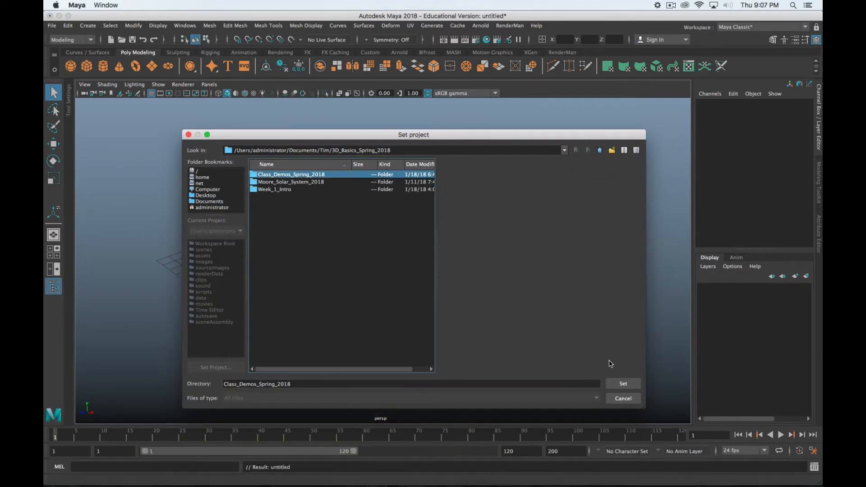
click(622, 383)
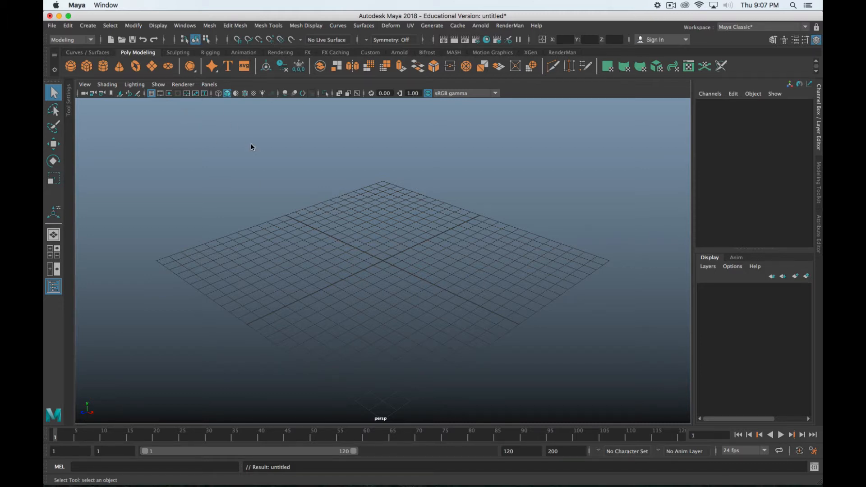
click(121, 105)
click(151, 93)
click(152, 93)
click(121, 93)
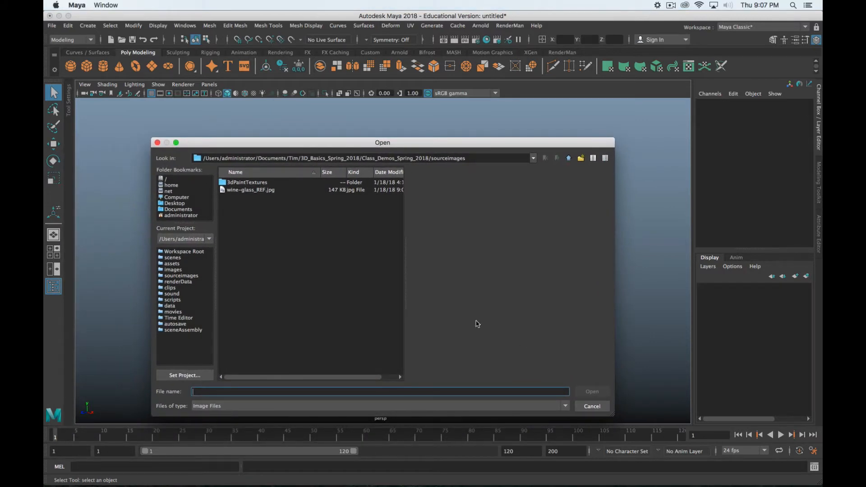
click(157, 142)
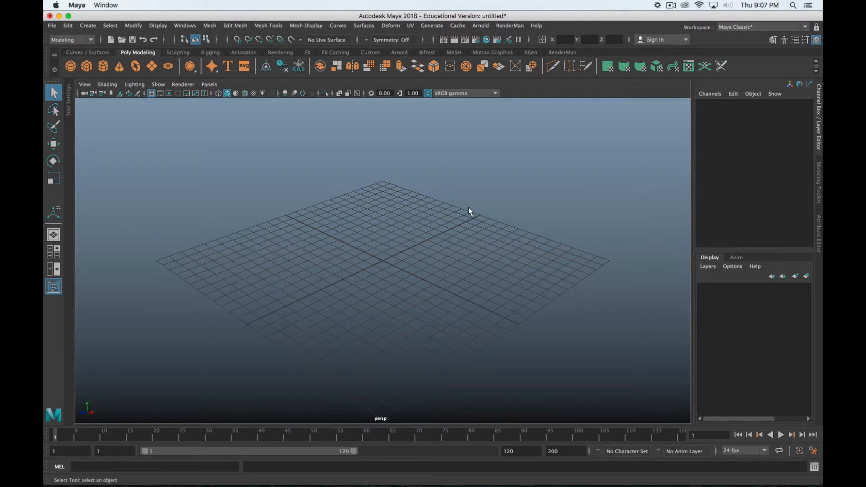
- Add wine-glass_REF.jpg from the project's sourceimages folder as an image plane in the perspective view
click(118, 93)
key(Return)
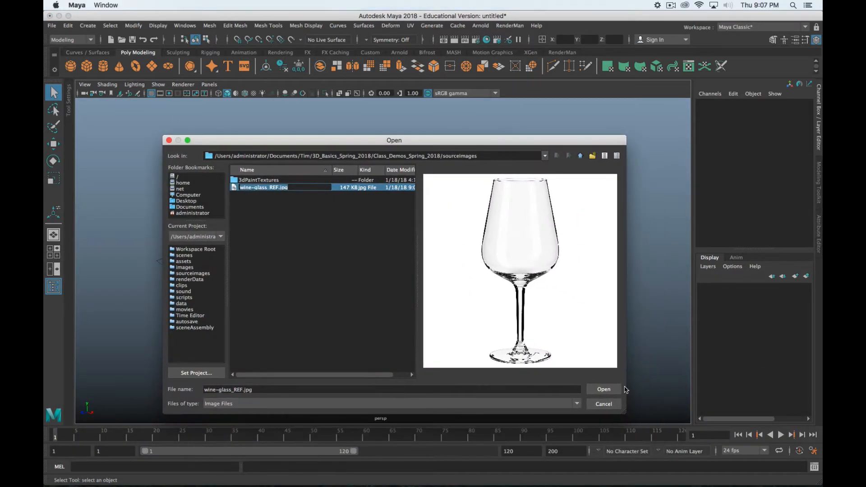
click(597, 387)
scroll(435, 280, down, 3)
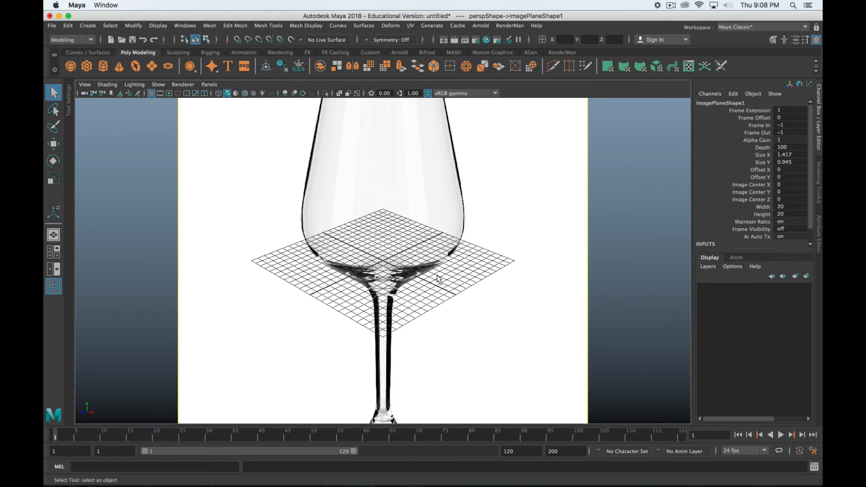
scroll(437, 278, up, 5)
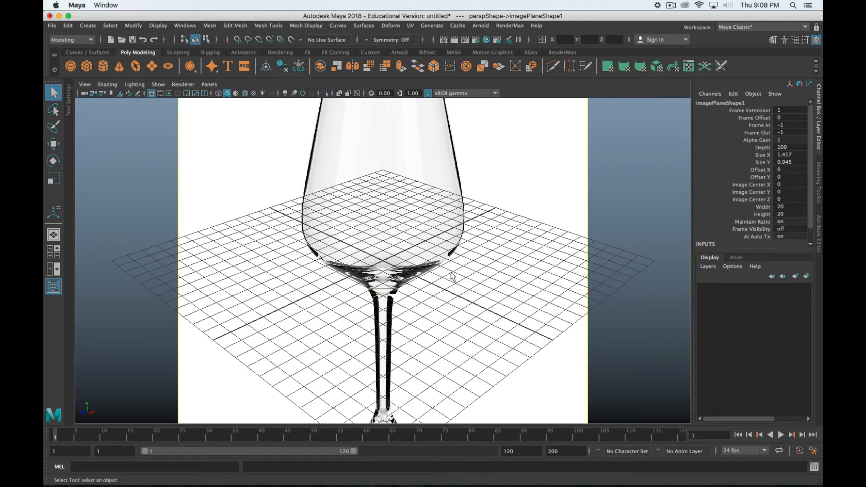
- Check the wine glass image plane from the front view and undo its creation in the perspective view
key(space)
key(space)
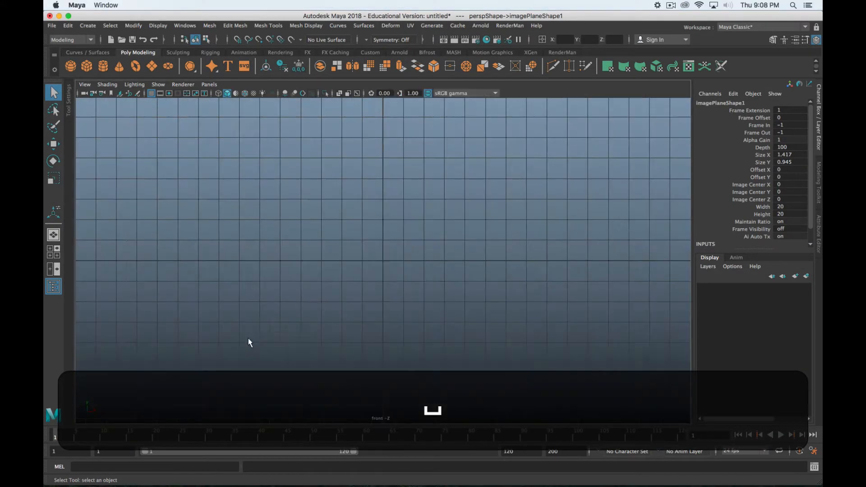
scroll(308, 320, down, 5)
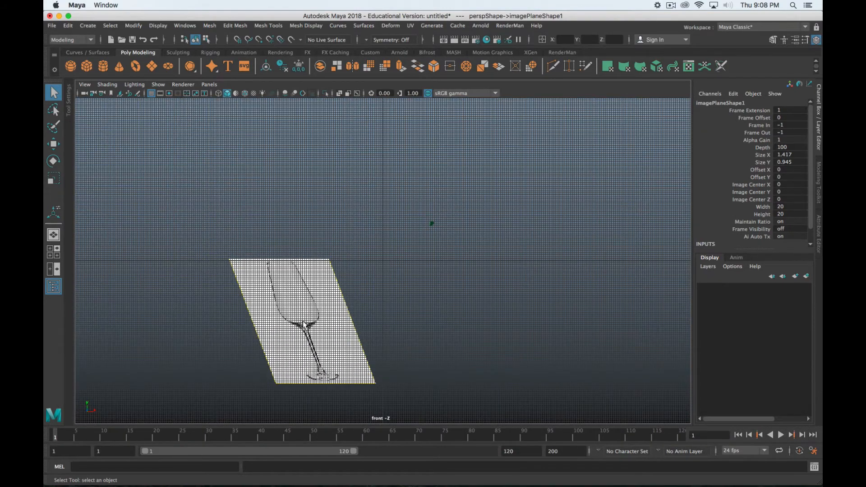
scroll(381, 337, up, 2)
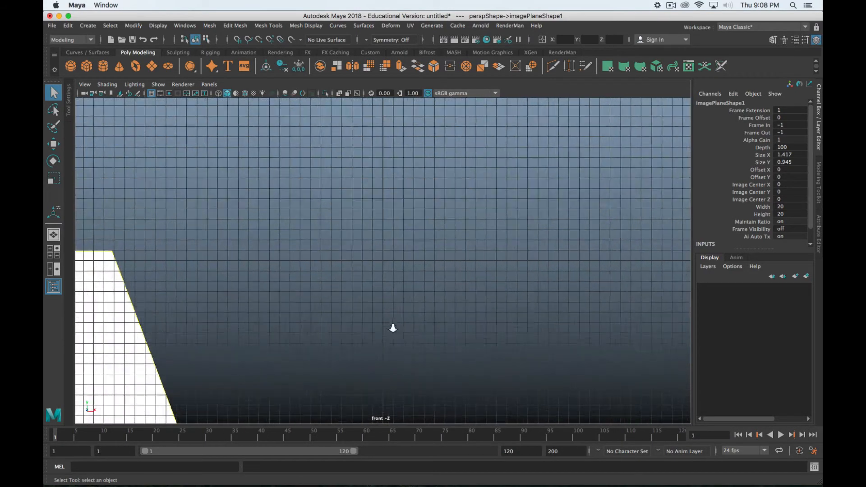
key(space)
key(space)
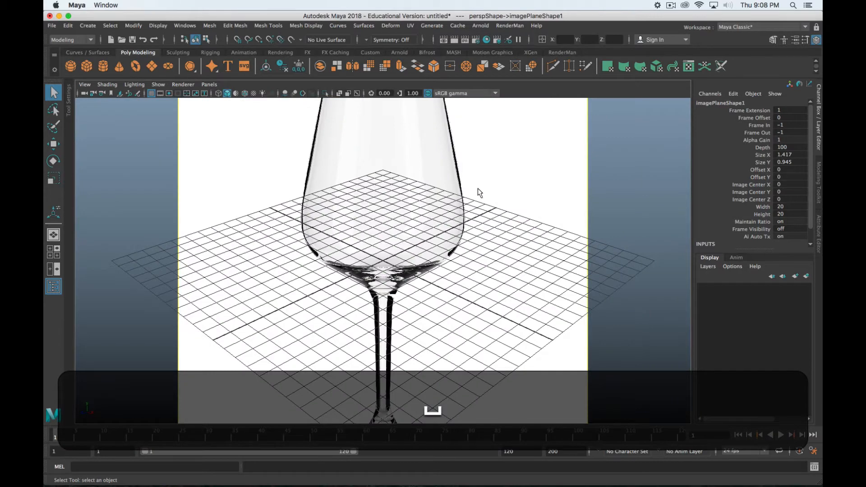
key(z)
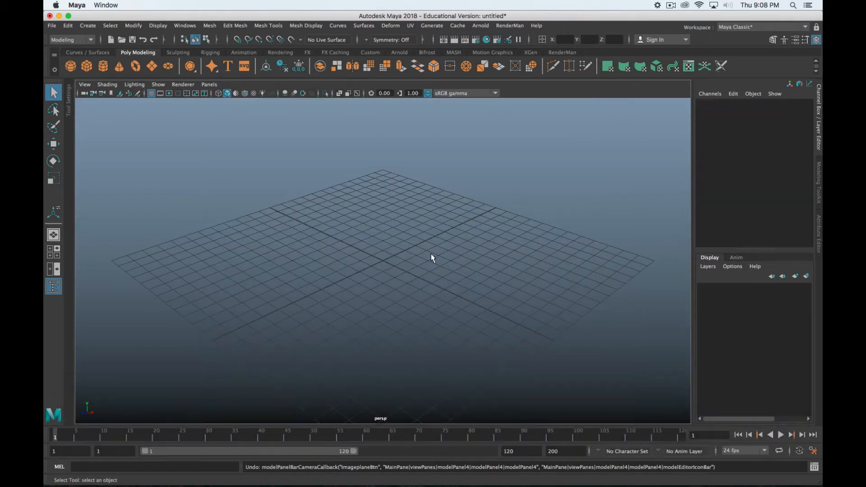
- Add wine-glass_REF.jpg from the project's sourceimages folder as an image plane in the front view
key(space)
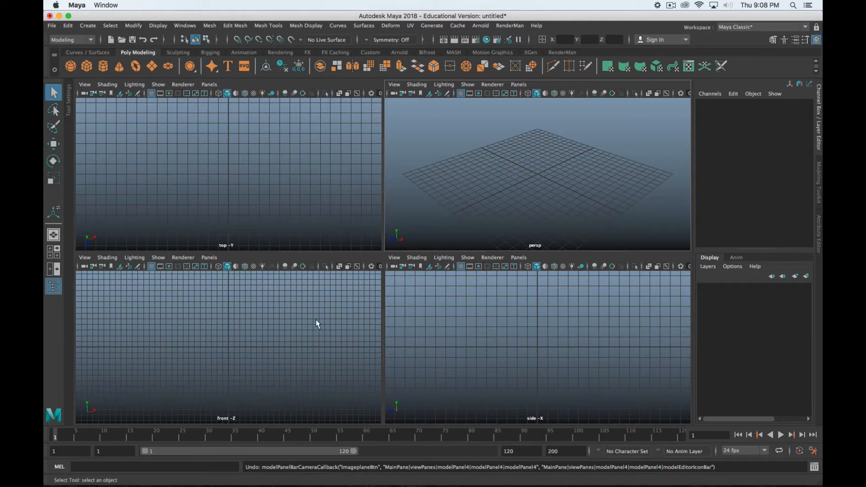
key(space)
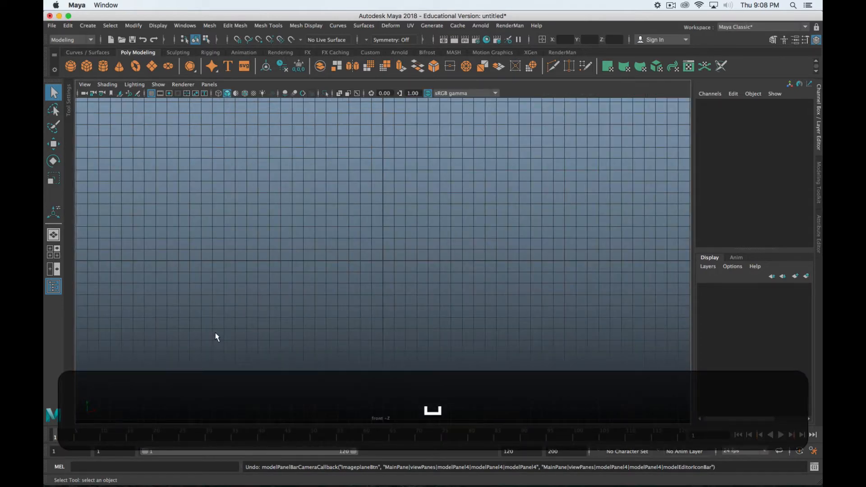
alt+middle_drag(418, 199, 398, 253)
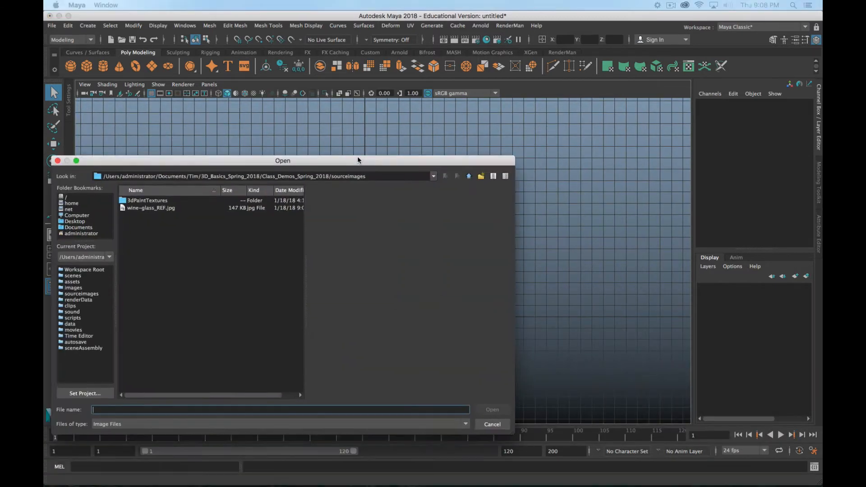
drag(357, 156, 552, 122)
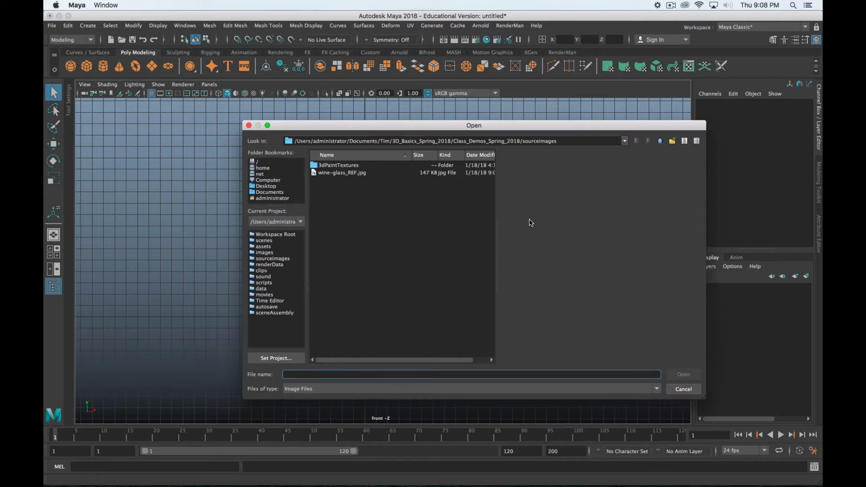
click(336, 173)
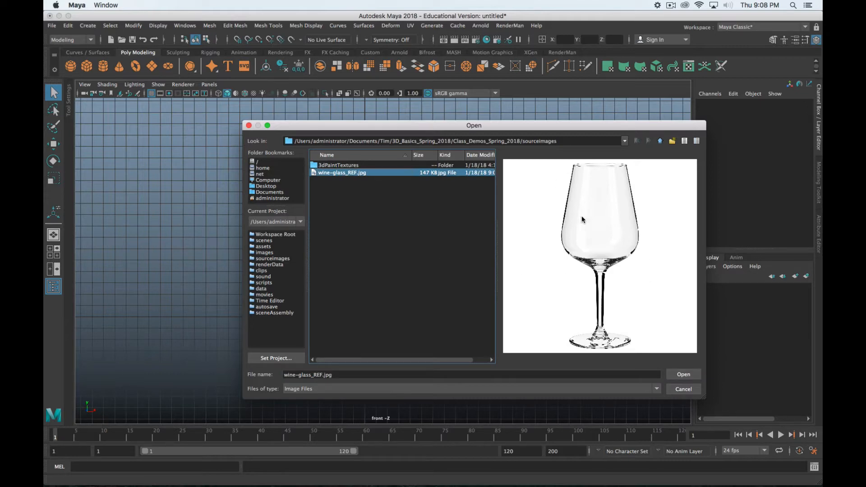
click(688, 374)
- Create a display layer from the selected wine glass image plane
scroll(471, 323, down, 3)
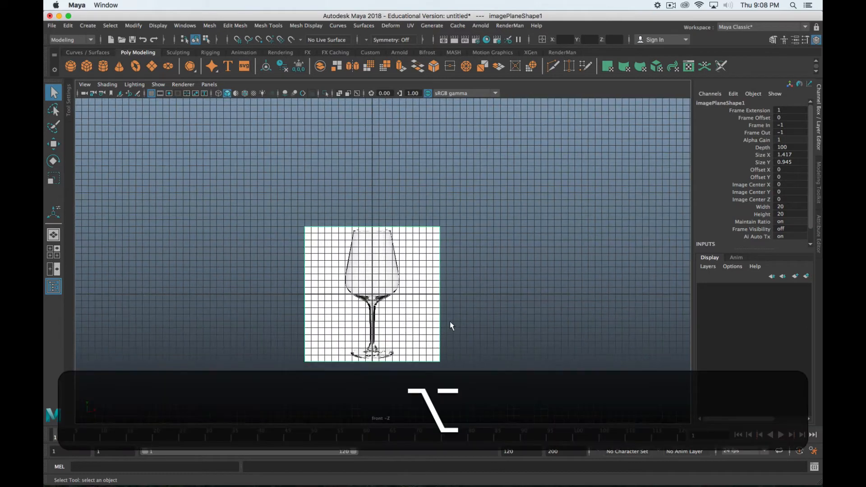
scroll(449, 323, up, 5)
alt+middle_drag(441, 322, 512, 261)
scroll(512, 261, down, 1)
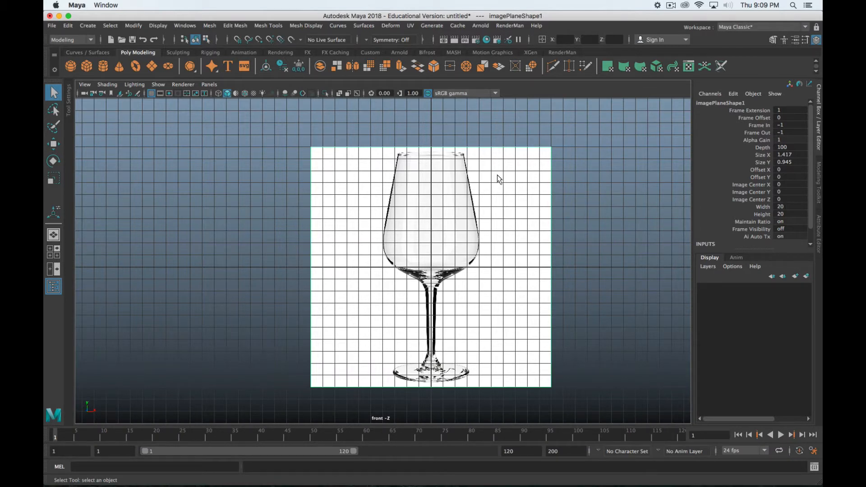
click(708, 266)
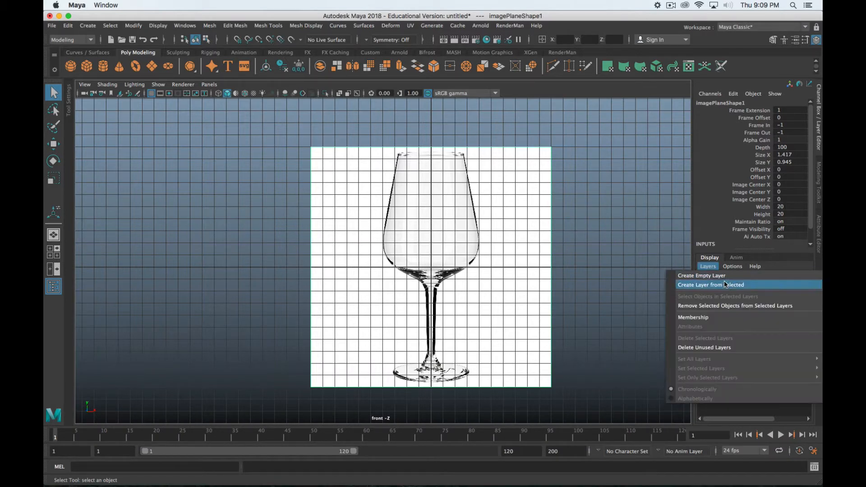
click(697, 287)
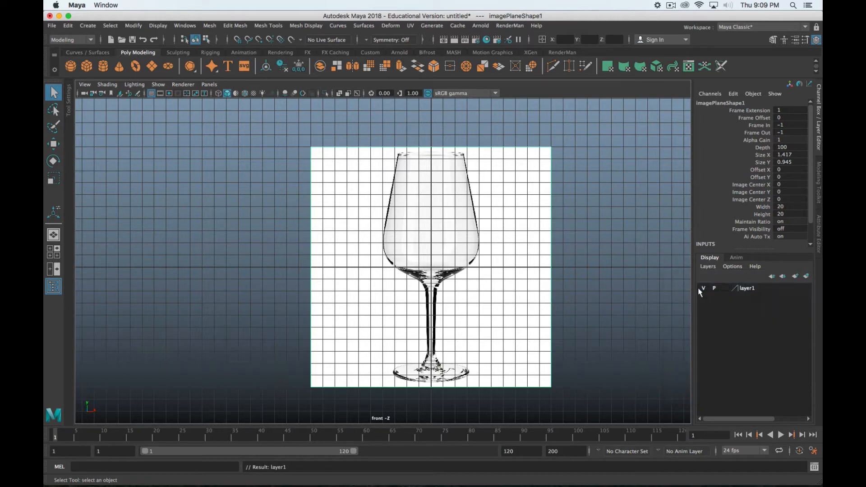
- Rename the new display layer as Wine_Glass_REF
double_click(752, 291)
double_click(285, 145)
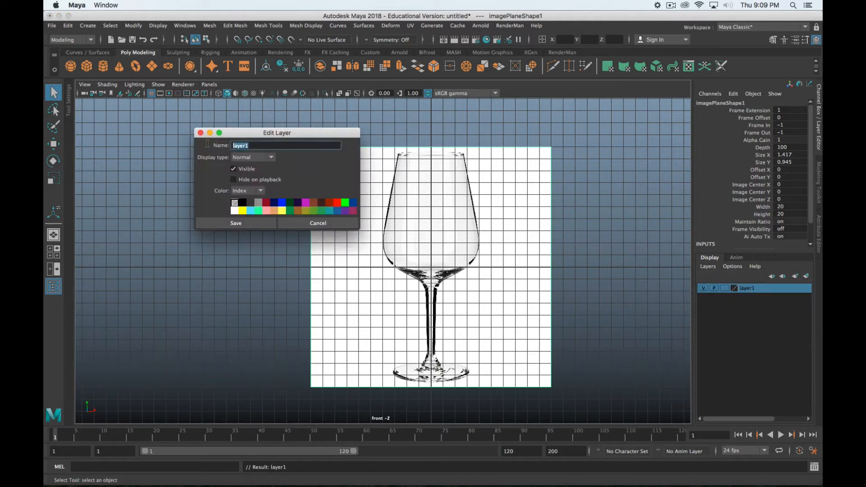
text(Wine_G)
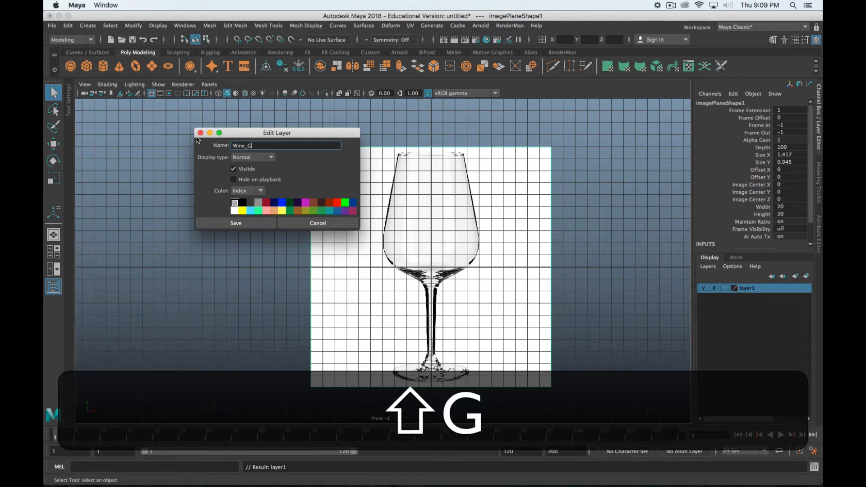
text(lass_REF)
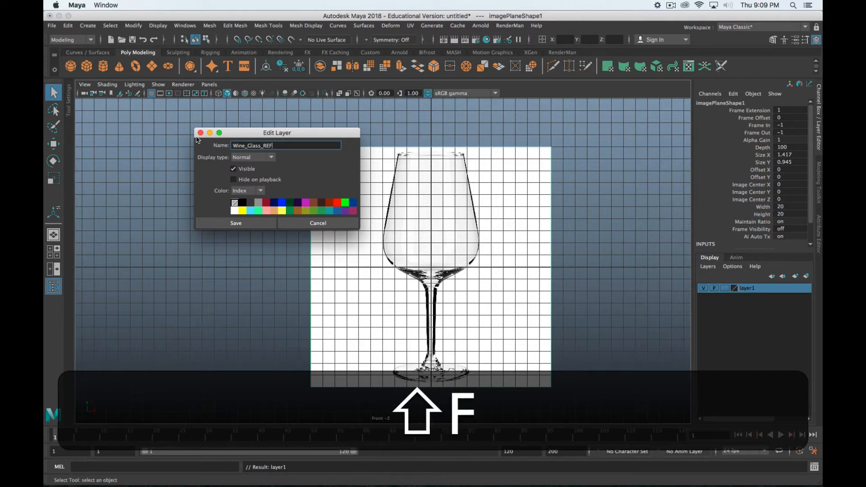
click(232, 223)
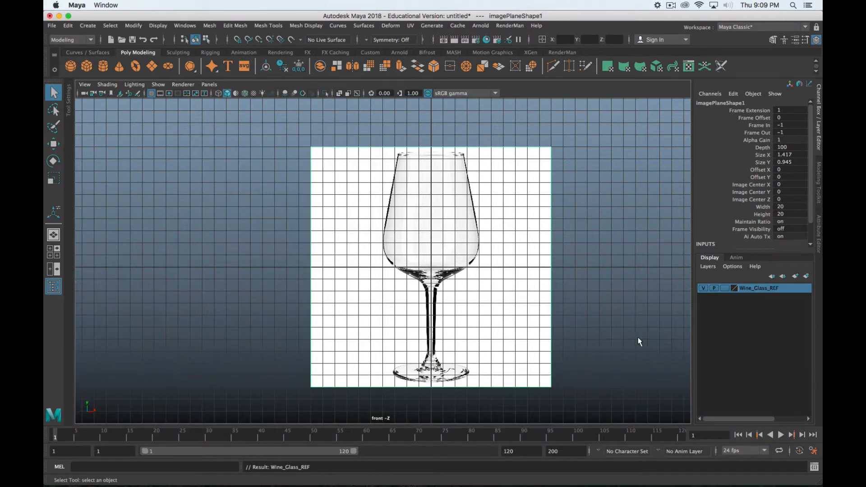
click(720, 103)
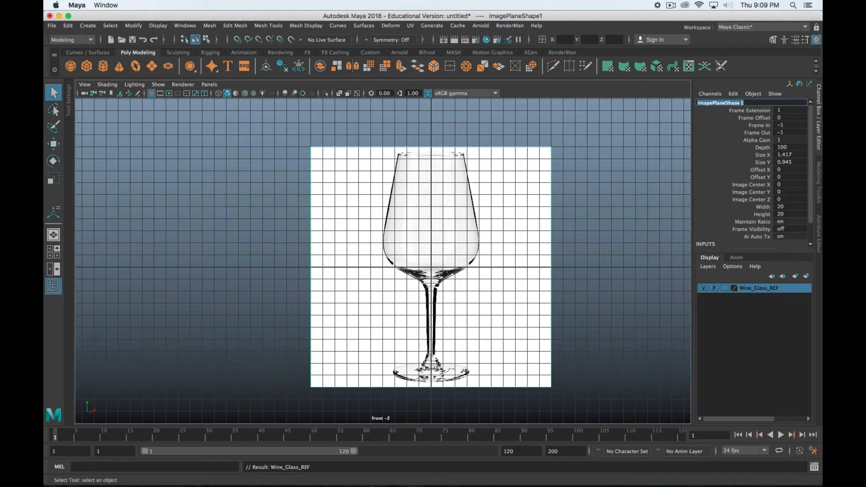
click(671, 5)
click(677, 34)
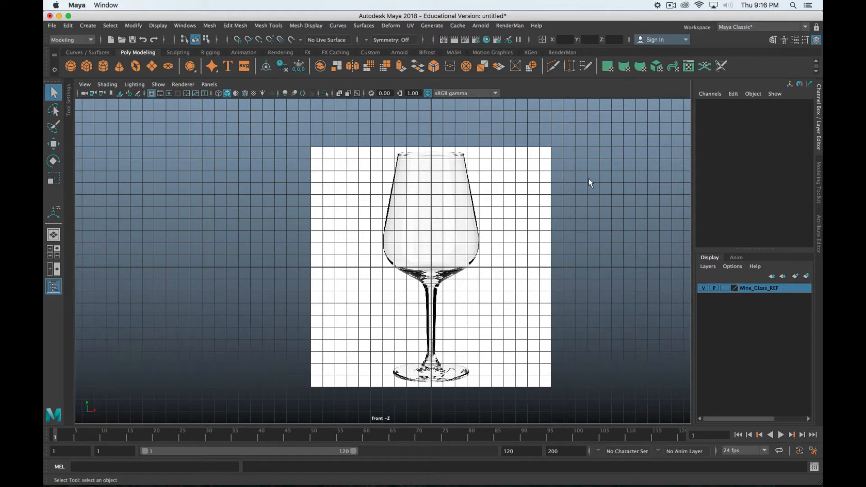
click(502, 173)
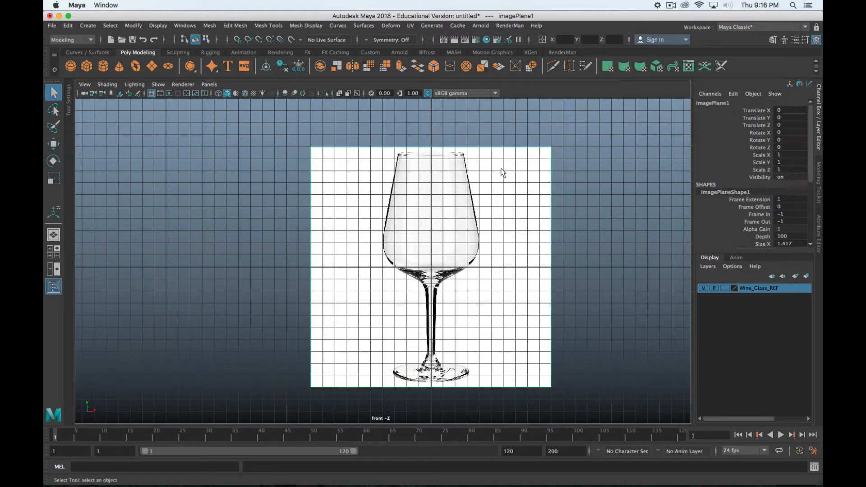
click(709, 268)
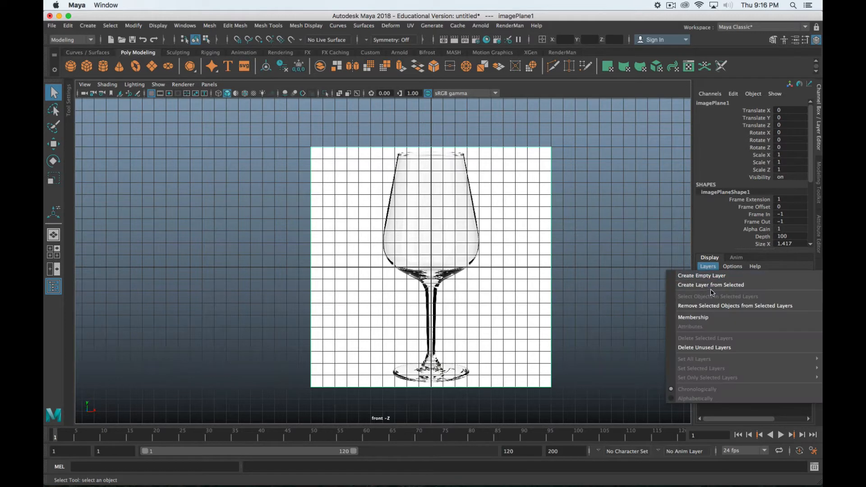
mouse_move(721, 271)
click(721, 237)
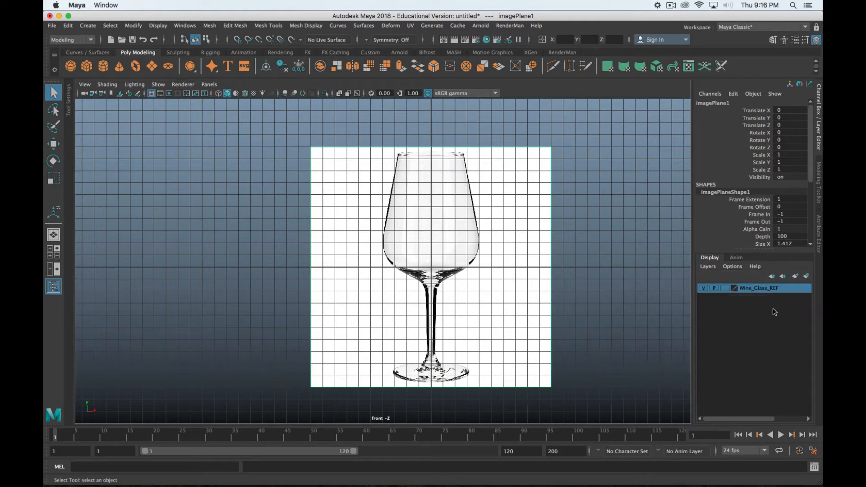
- Set the Wine_Glass_REF layer to Reference, try to select the image plane, and return the layer to Normal
click(724, 288)
click(725, 288)
click(538, 238)
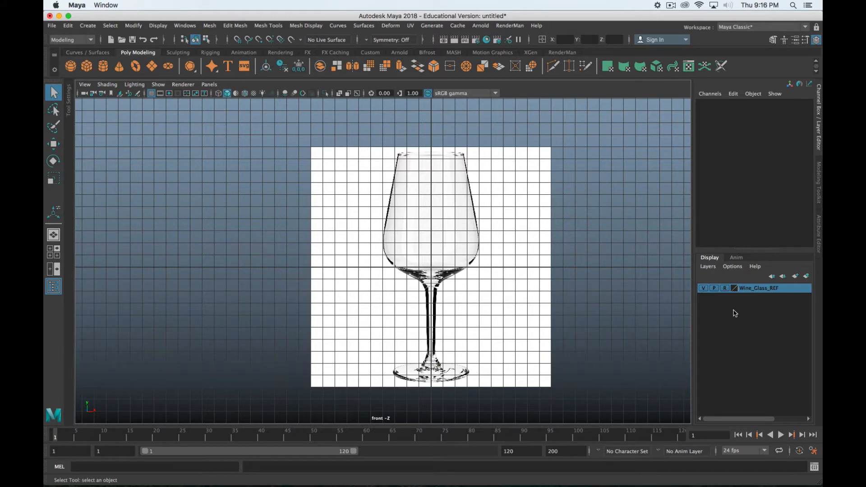
click(726, 289)
- Select the wine glass image plane in the front view and show its detailed attributes
scroll(587, 262, up, 2)
scroll(587, 262, down, 2)
click(530, 244)
mouse_move(617, 218)
alt+middle_down()
mouse_move(614, 240)
mouse_move(609, 210)
alt+middle_up()
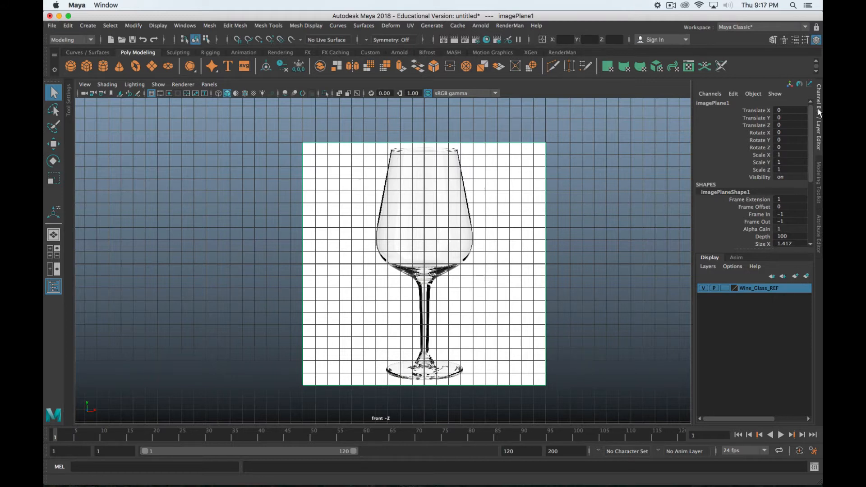
click(820, 245)
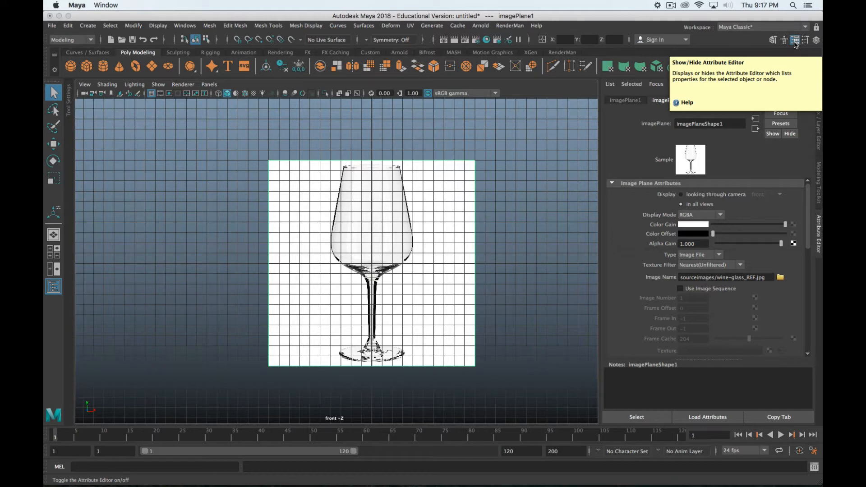
key(ctrl+a)
key(ctrl+a)
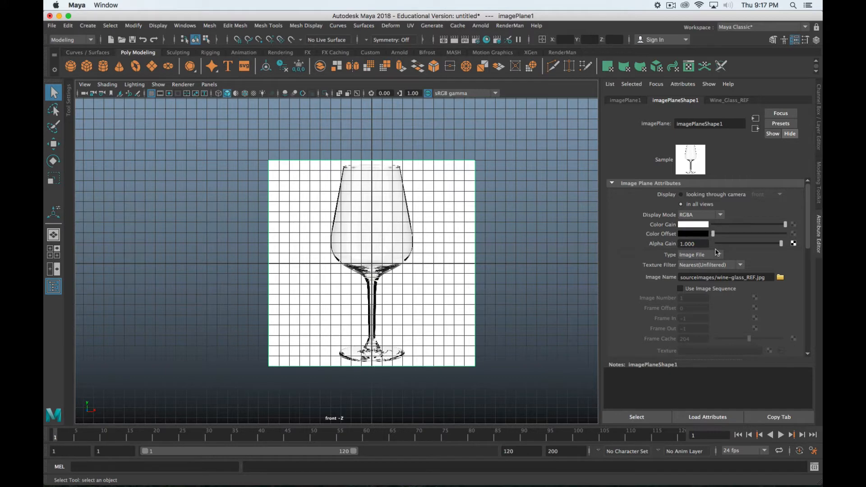
- Make the image plane semi-transparent by setting its Alpha Gain to 0.5
drag(781, 246, 738, 247)
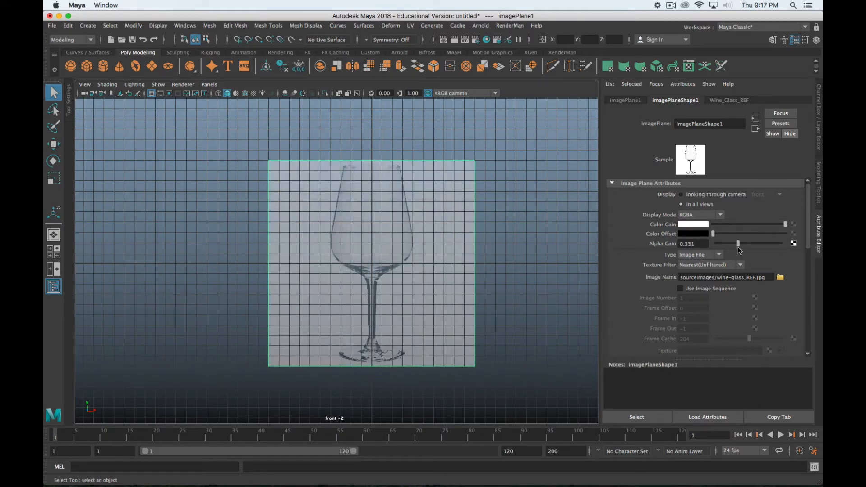
text(.5)
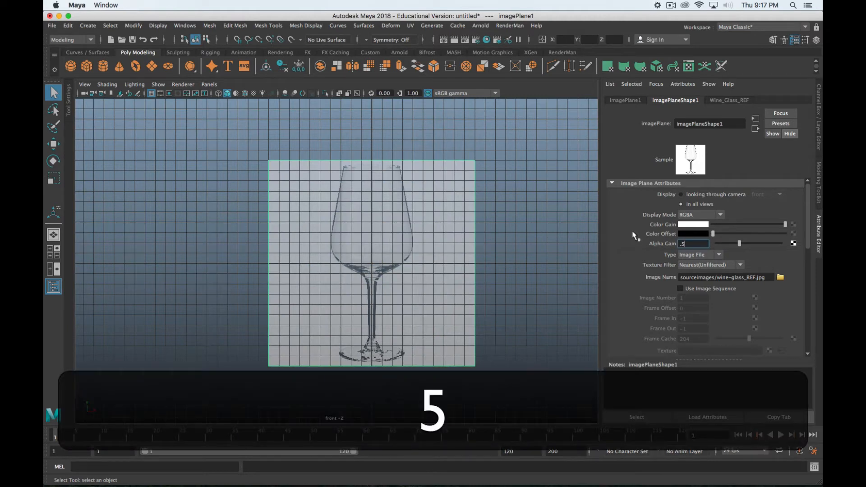
key(Return)
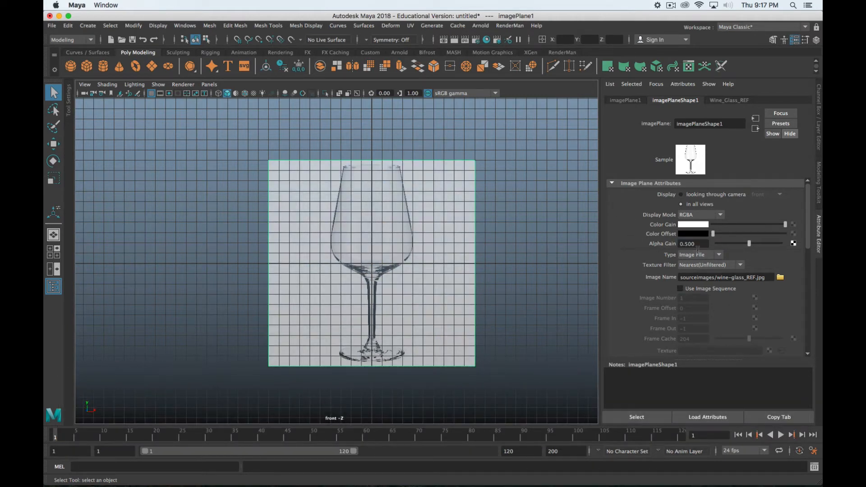
- Review the image plane's attributes and try limiting its display to the front camera, returning it to all views
scroll(589, 311, up, 3)
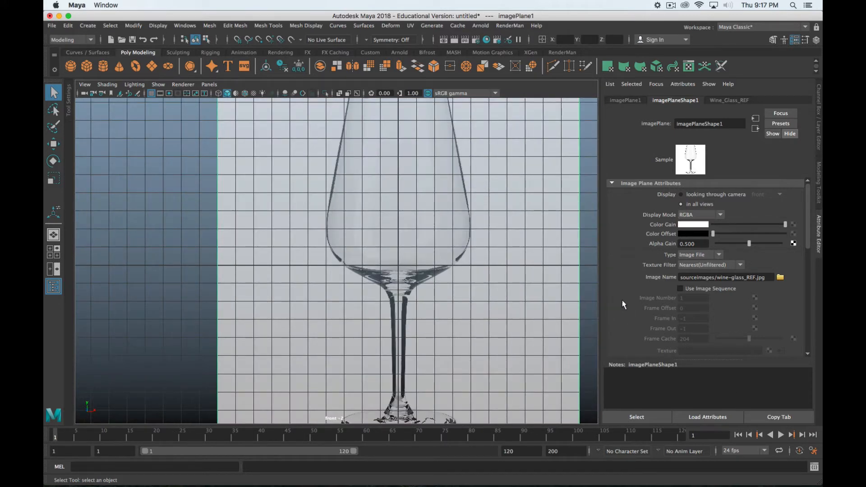
scroll(622, 303, down, 5)
scroll(625, 301, down, 3)
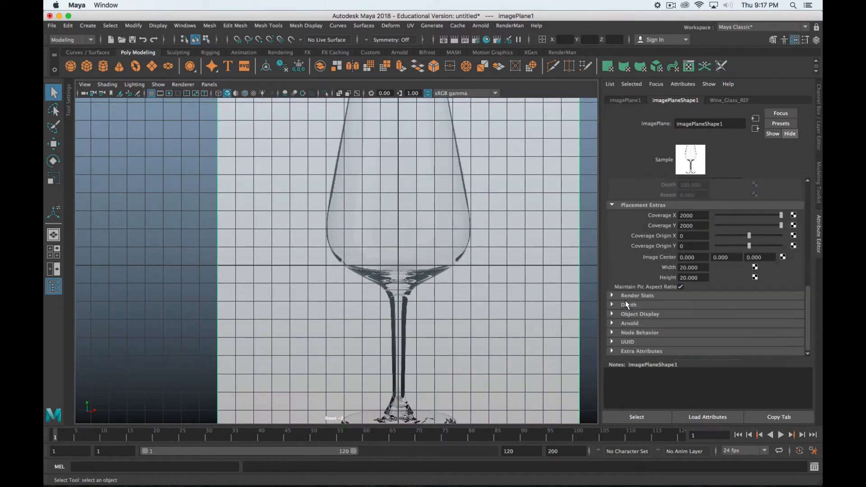
scroll(626, 301, up, 6)
scroll(626, 300, up, 1)
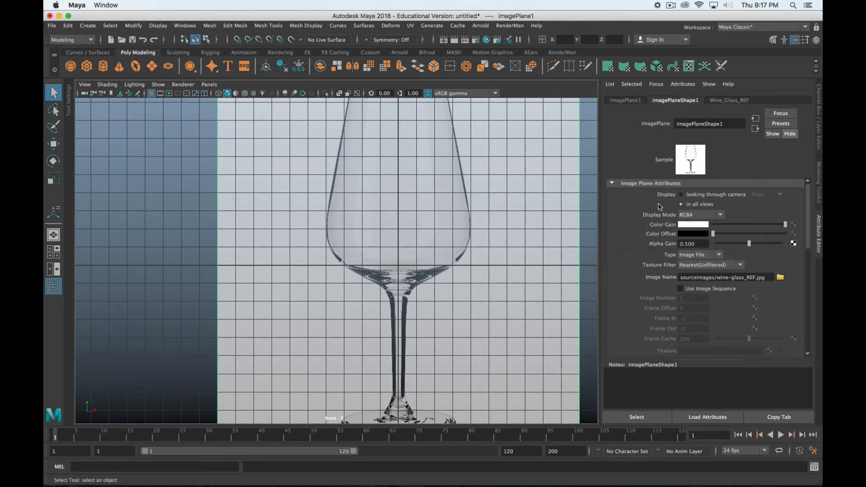
click(682, 196)
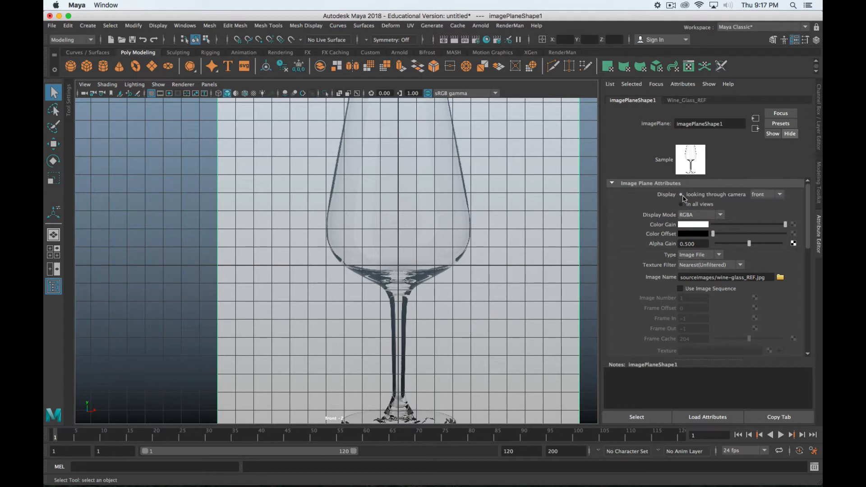
click(681, 204)
scroll(638, 218, down, 3)
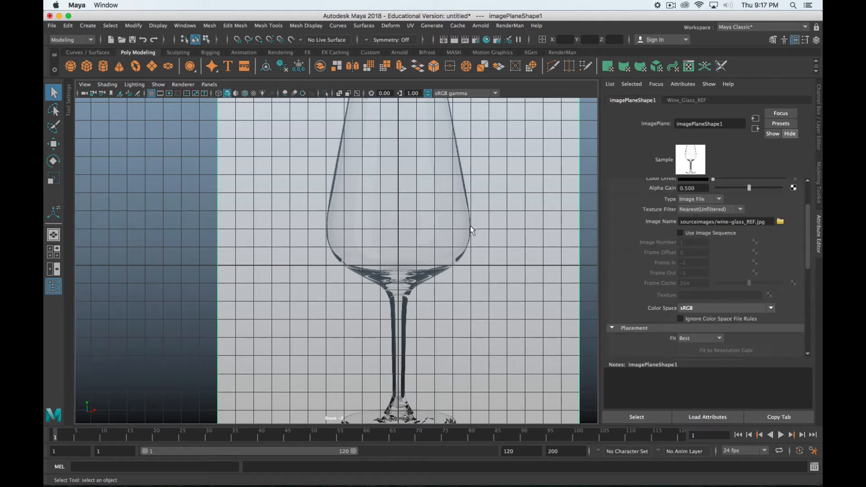
- Try restricting the wine glass image plane's display to the front camera, and switch it back to all views
key(space)
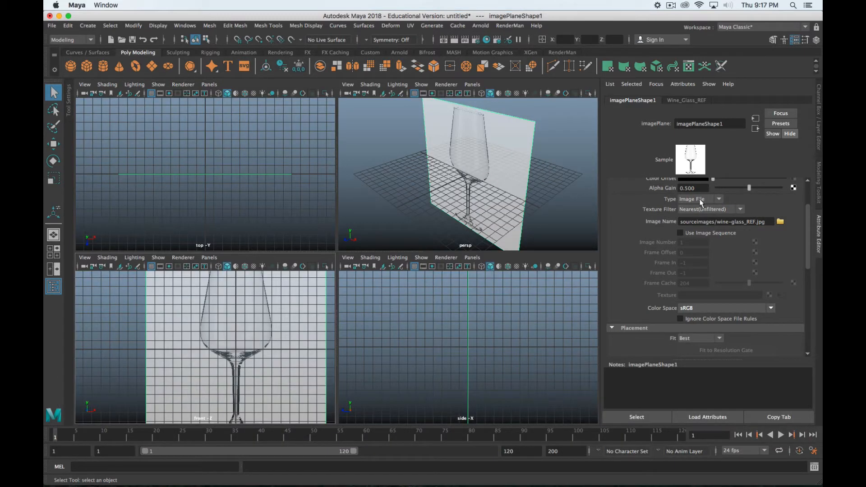
scroll(706, 212, up, 3)
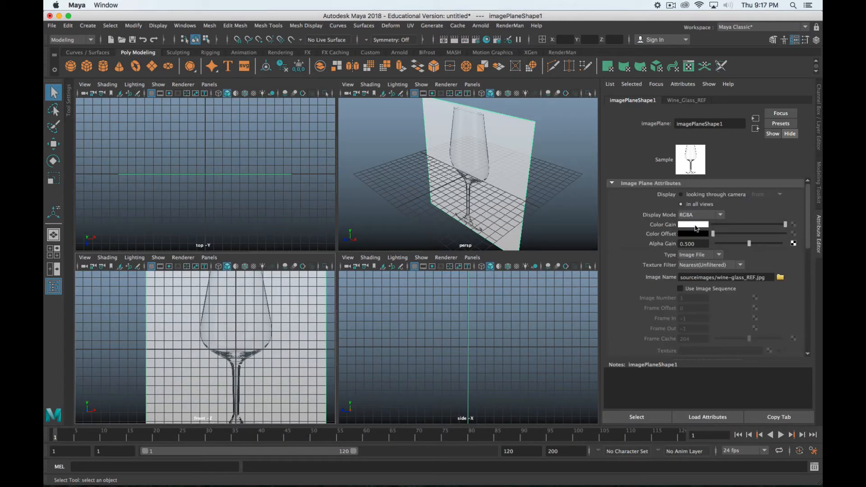
click(681, 195)
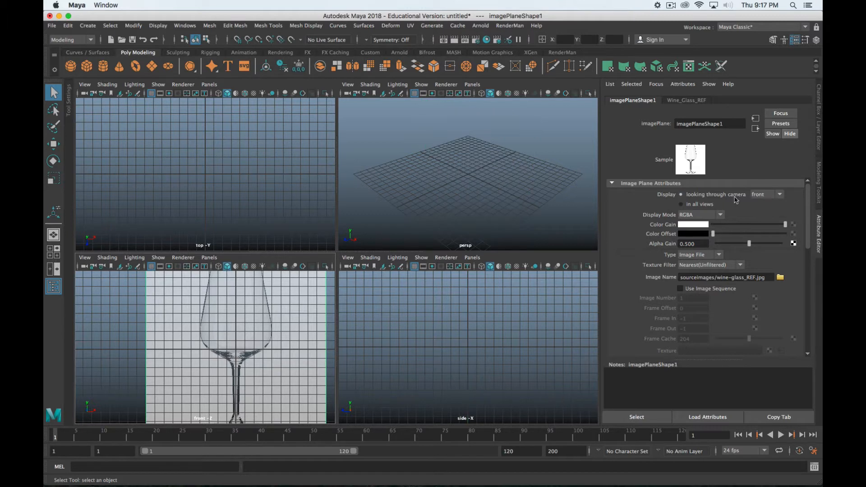
click(758, 196)
click(757, 199)
click(681, 204)
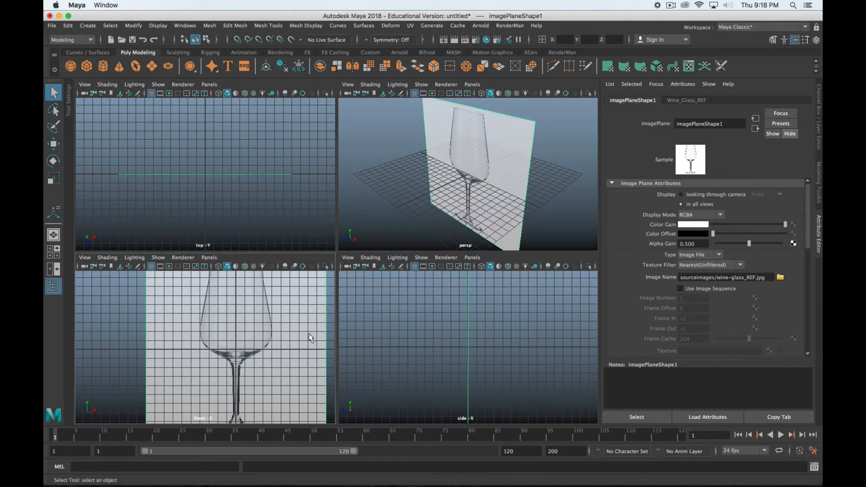
- Move the image plane up about 8.9 units in the front view so the glass's base sits on the ground line
click(817, 144)
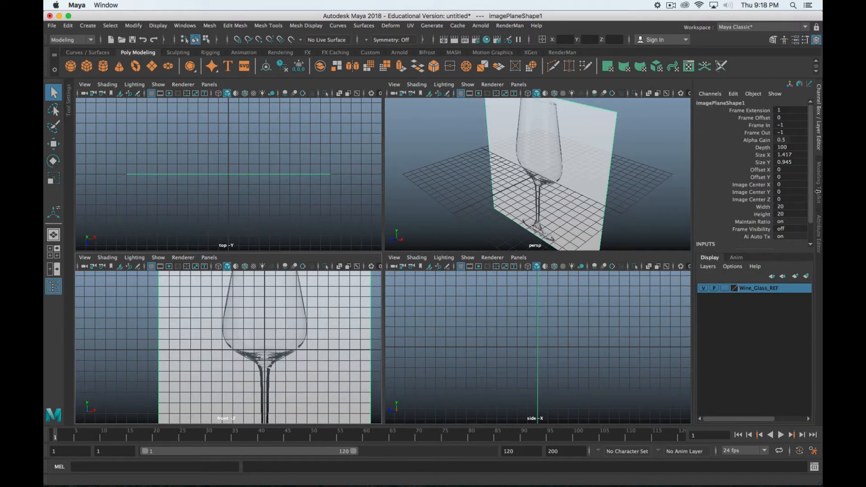
scroll(533, 184, down, 5)
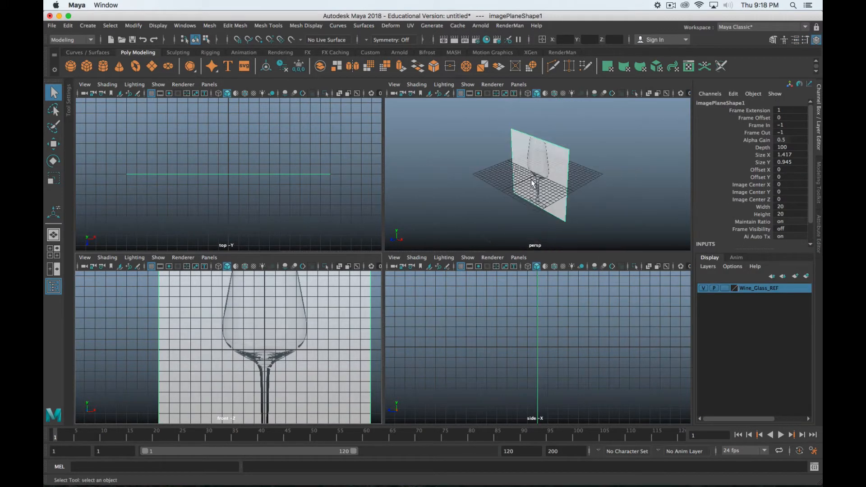
scroll(533, 183, up, 5)
key(w)
key(space)
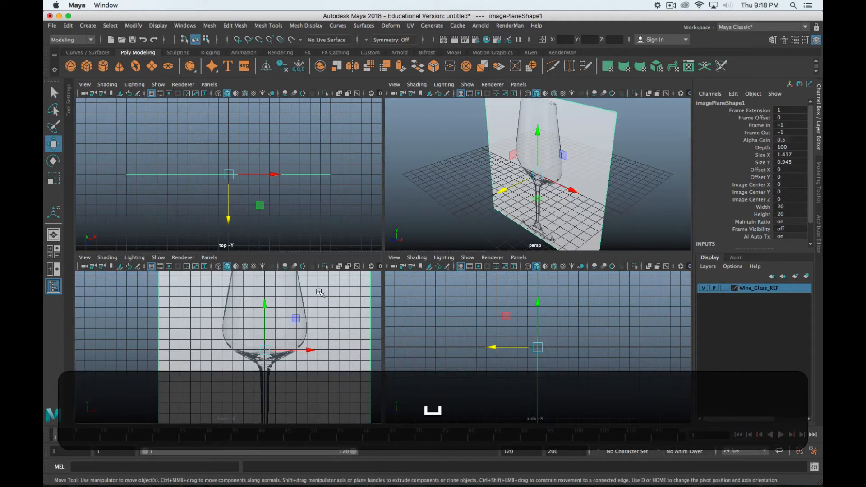
scroll(434, 354, down, 3)
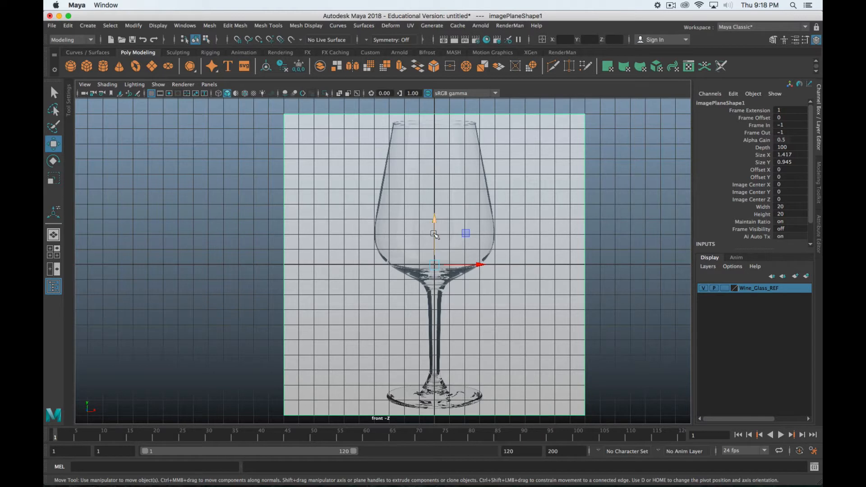
drag(434, 233, 447, 99)
scroll(425, 258, up, 2)
alt+middle_drag(481, 208, 443, 301)
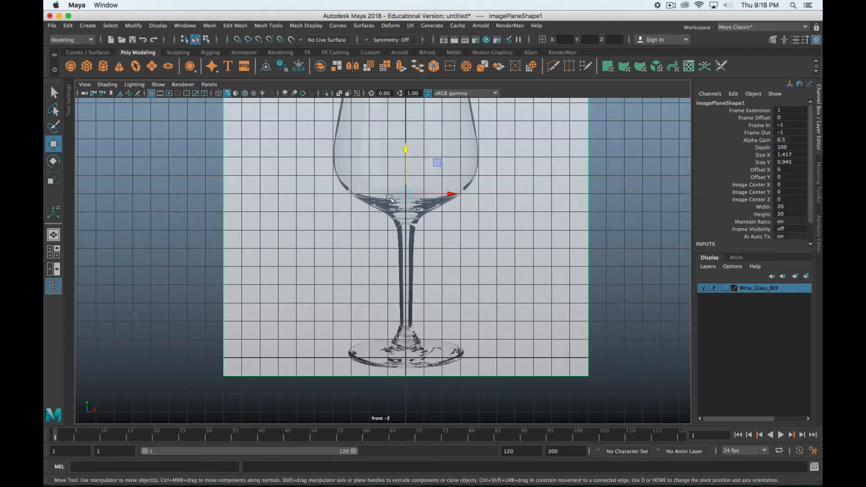
drag(405, 150, 402, 149)
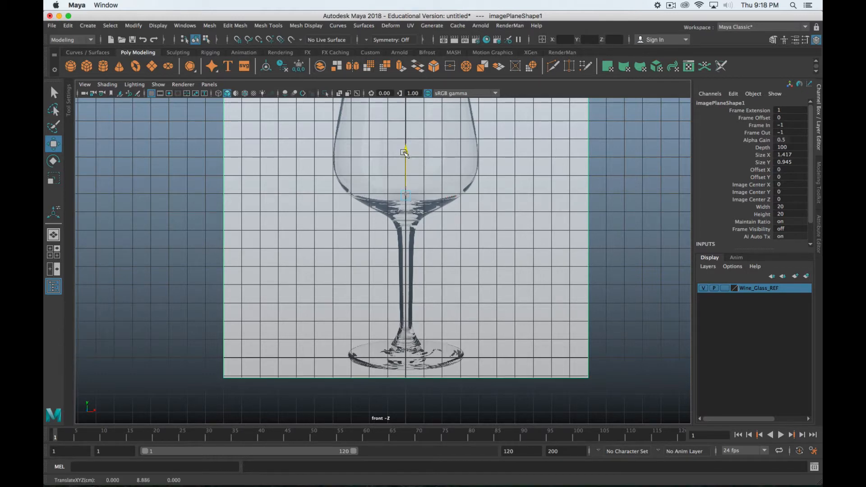
- Examine how the glass's base lines up with the ground line and the vertical centre line in the front view
scroll(448, 339, up, 2)
alt+middle_drag(448, 339, 441, 257)
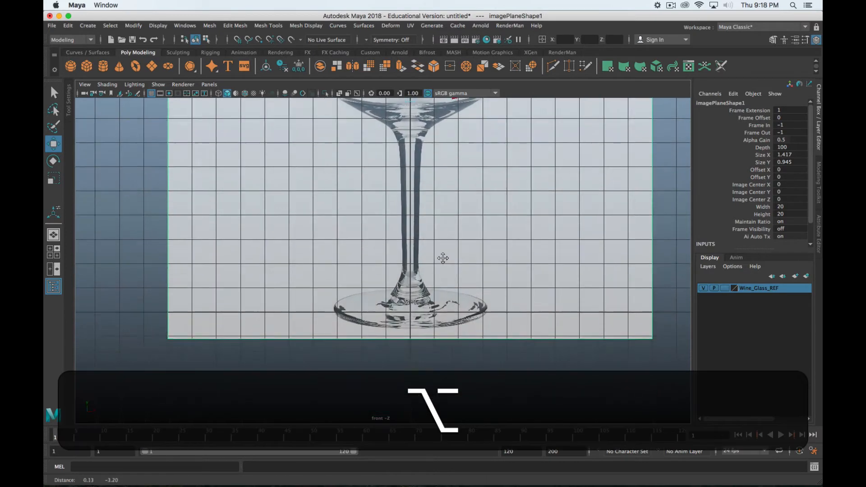
alt+right_drag(441, 257, 575, 350)
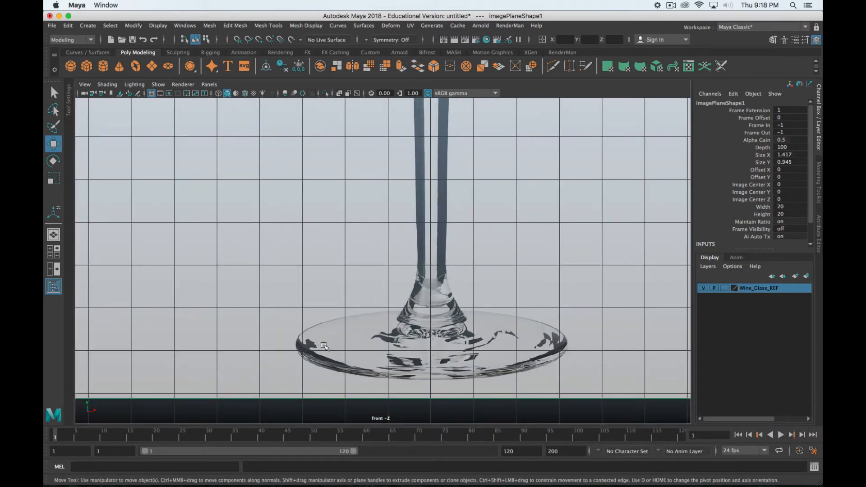
scroll(456, 347, up, 1)
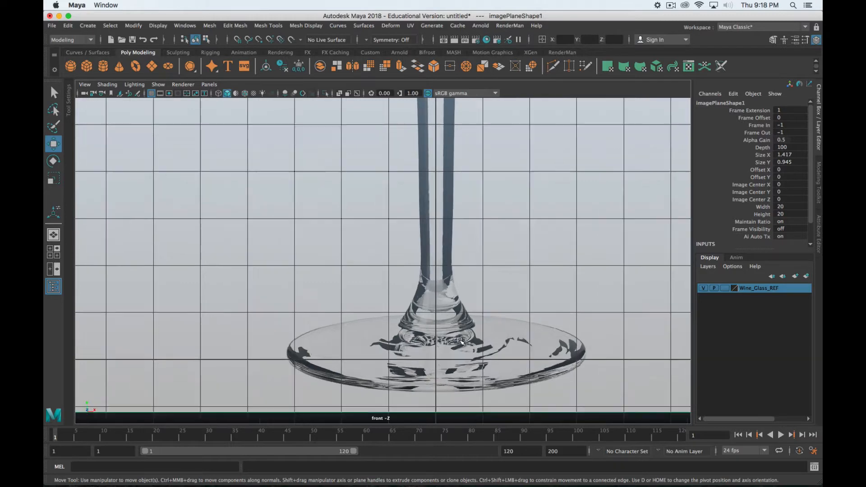
scroll(460, 341, down, 6)
scroll(429, 340, down, 2)
alt+middle_drag(446, 222, 463, 320)
alt+scroll(463, 320, down, 4)
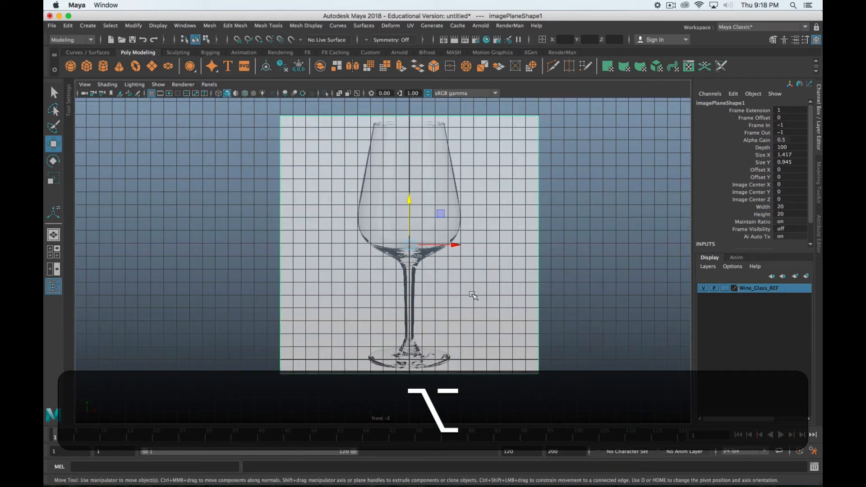
- Set the Wine_Glass_REF layer to Reference and deselect the image plane
click(724, 288)
click(724, 288)
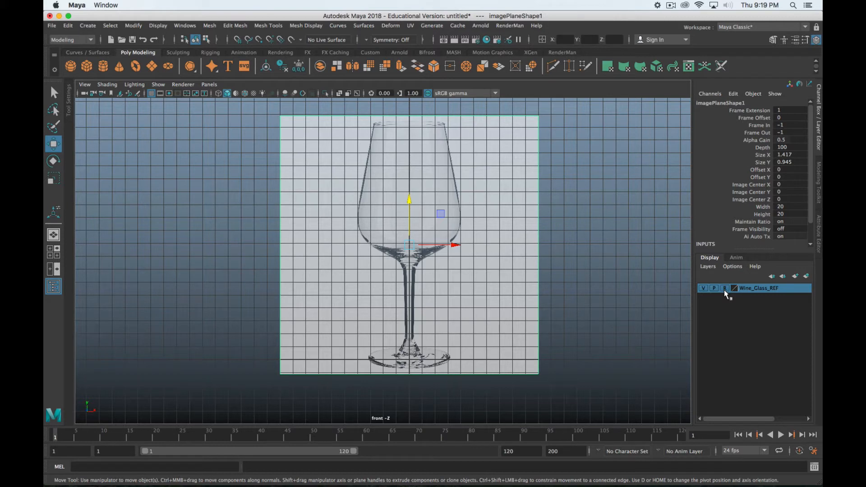
click(630, 287)
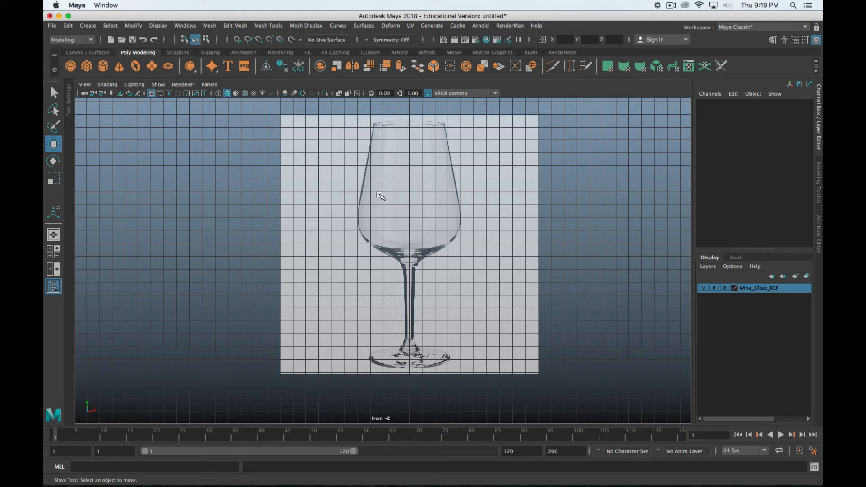
click(670, 6)
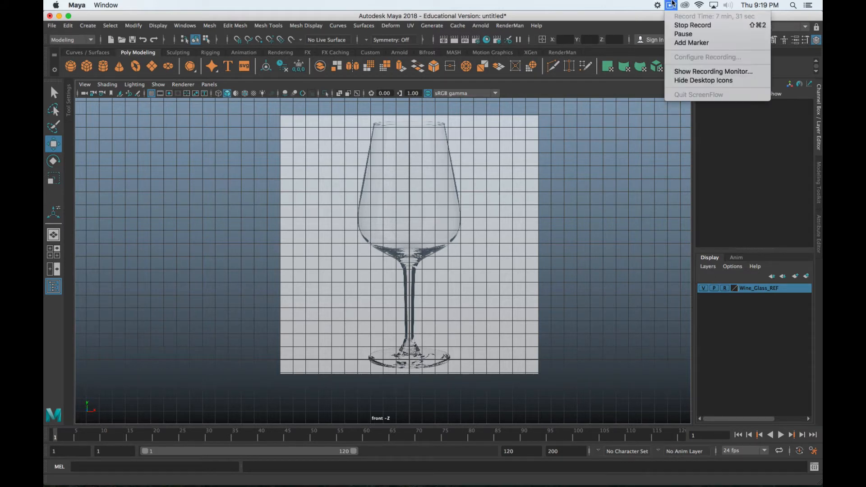
click(676, 35)
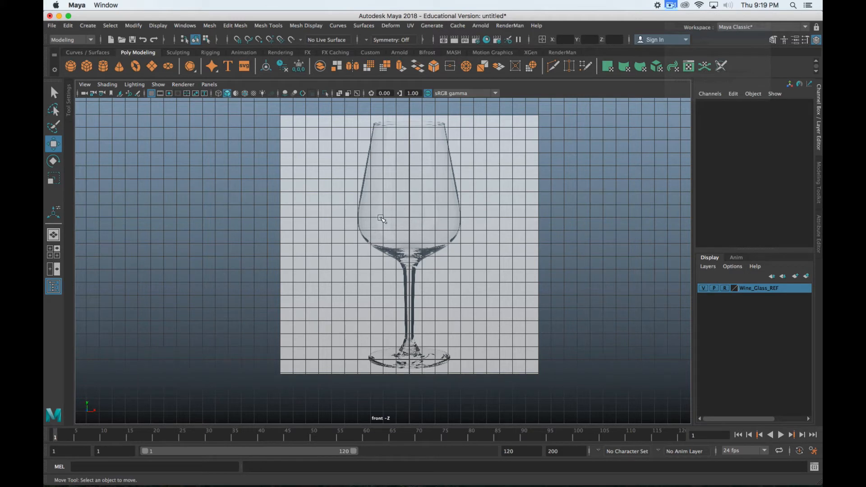
click(671, 6)
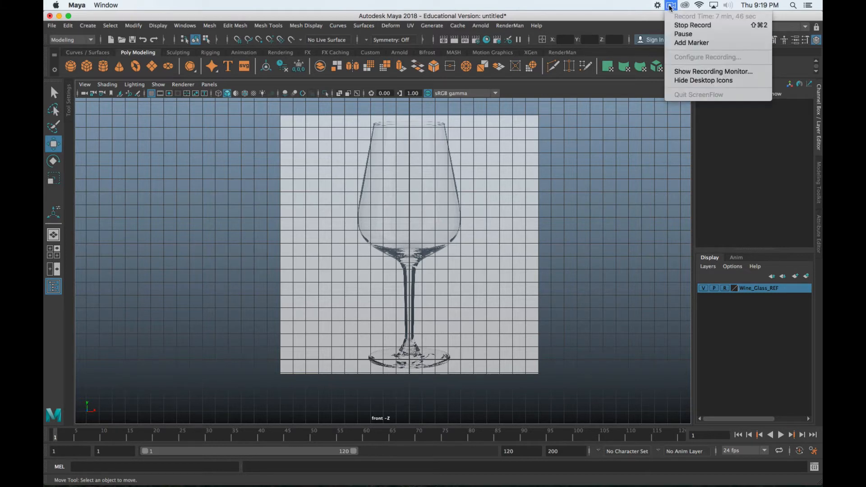
click(681, 31)
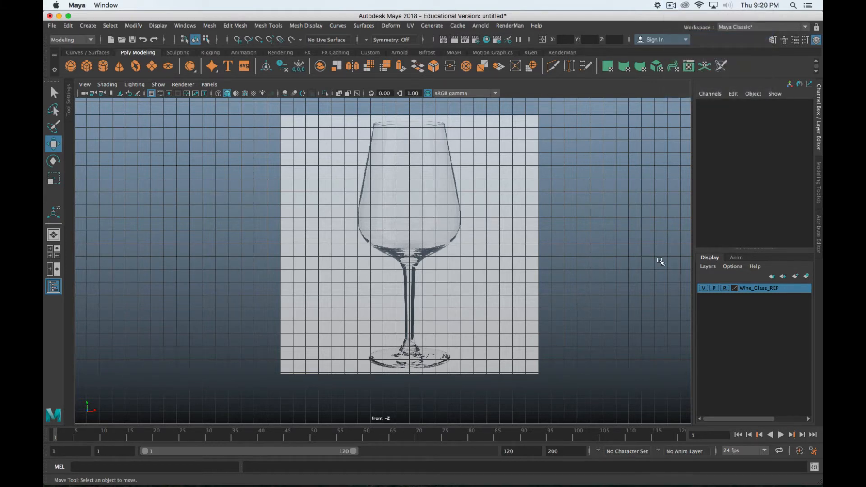
- Create a polygon cylinder at the origin and rename it Wine_Glass
click(104, 66)
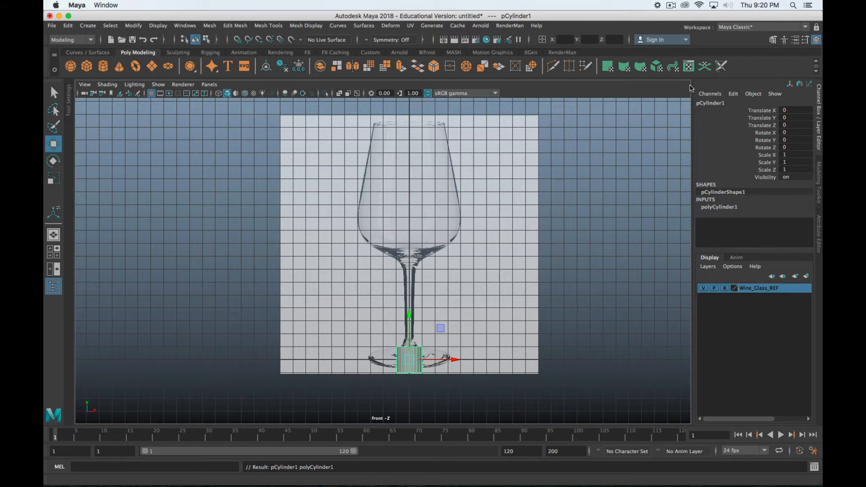
double_click(711, 104)
text(W)
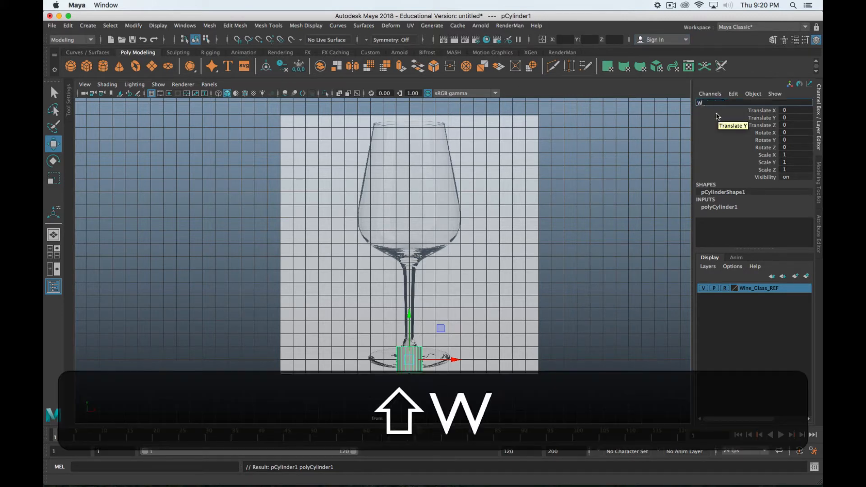
text(ine Glass)
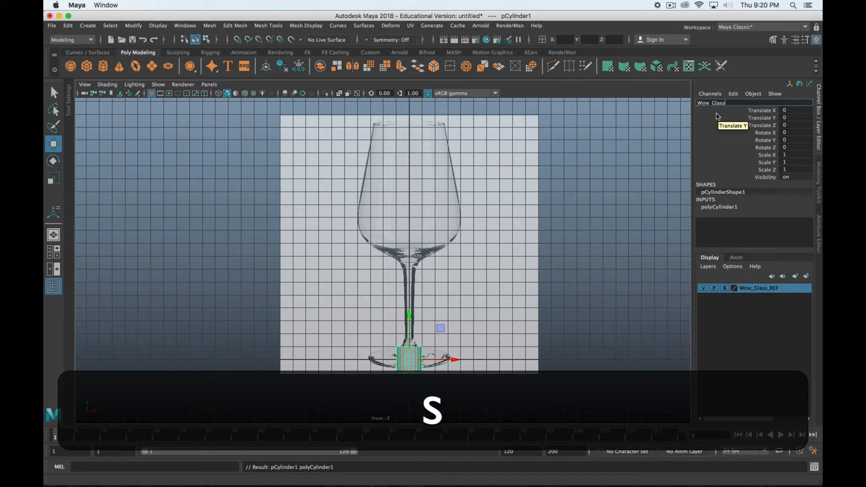
key(Return)
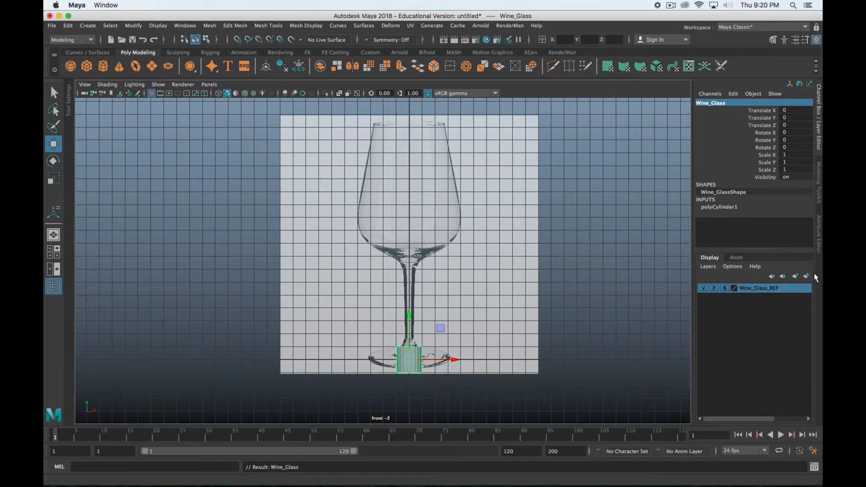
- Show the cylinder's creation settings and reduce its radius to 0.37 to match the stem's width
drag(748, 249, 748, 334)
click(711, 207)
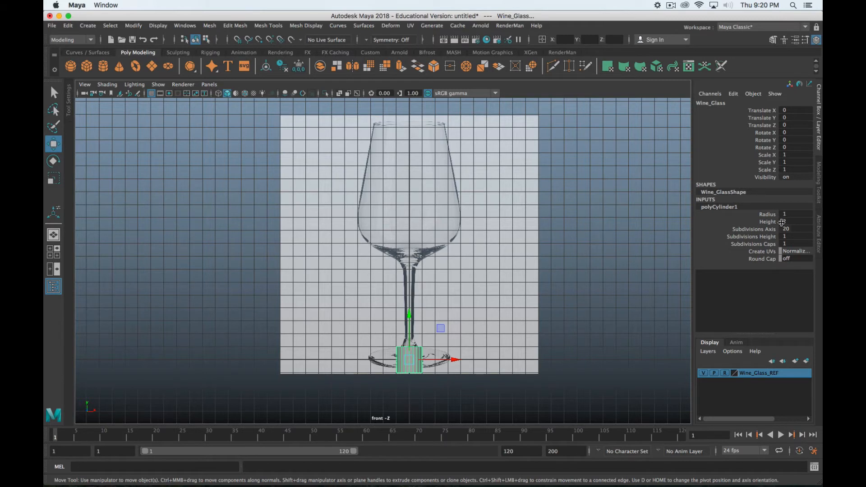
click(767, 215)
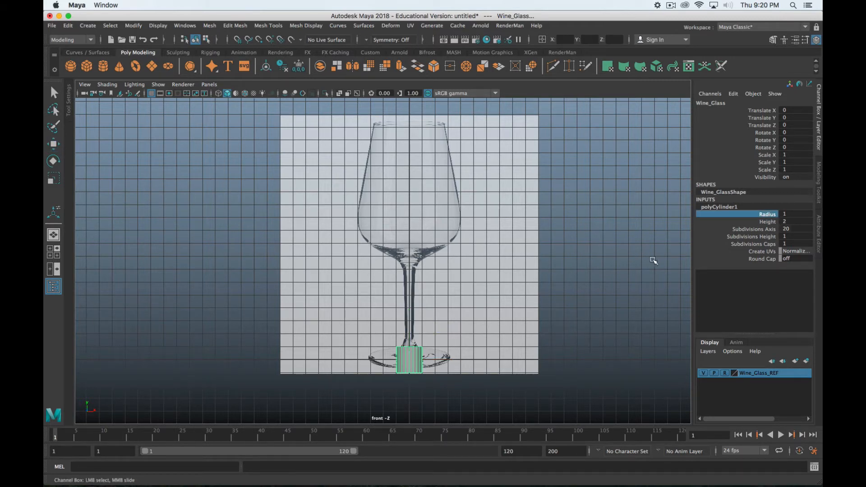
middle_drag(638, 223, 602, 229)
- Raise the cylinder onto the glass's stem at a Translate Y of 4.932 and set its height to 4.1
key(w)
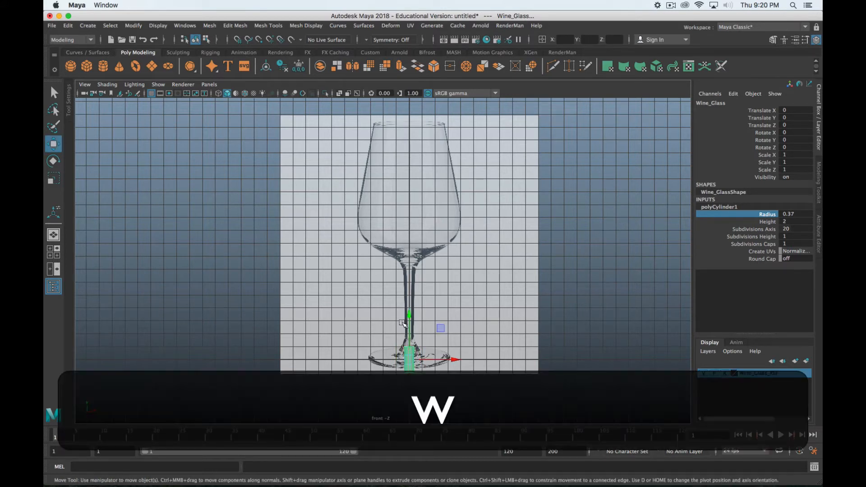
drag(413, 312, 414, 248)
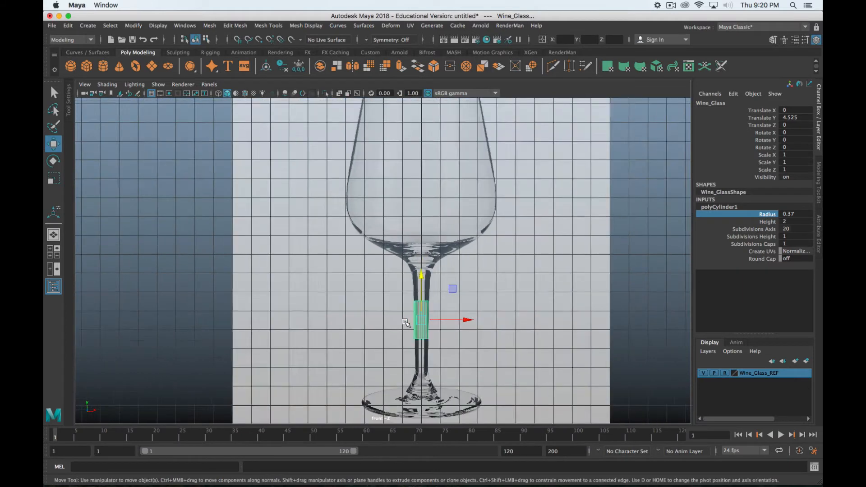
scroll(407, 322, up, 2)
middle_drag(463, 374, 491, 302)
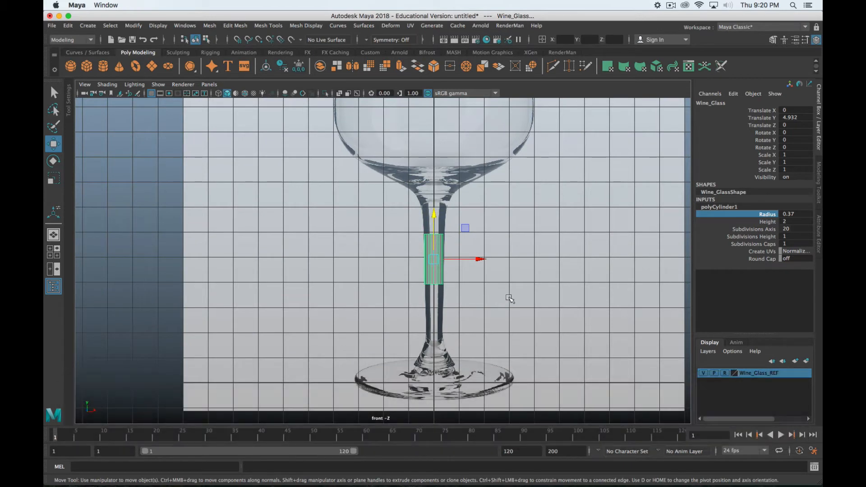
click(768, 221)
middle_drag(514, 234, 606, 240)
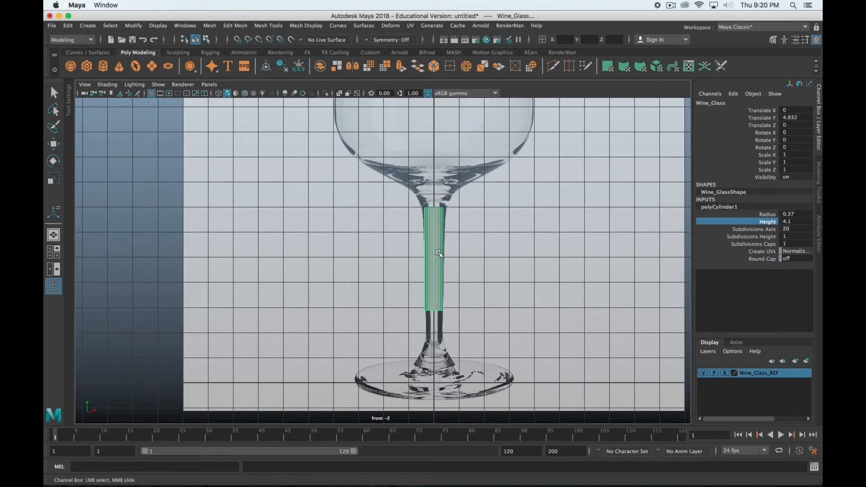
- Inspect the cylinder up close in the perspective view and set its Subdivisions Axis to 8
scroll(494, 239, up, 3)
key(space)
key(space)
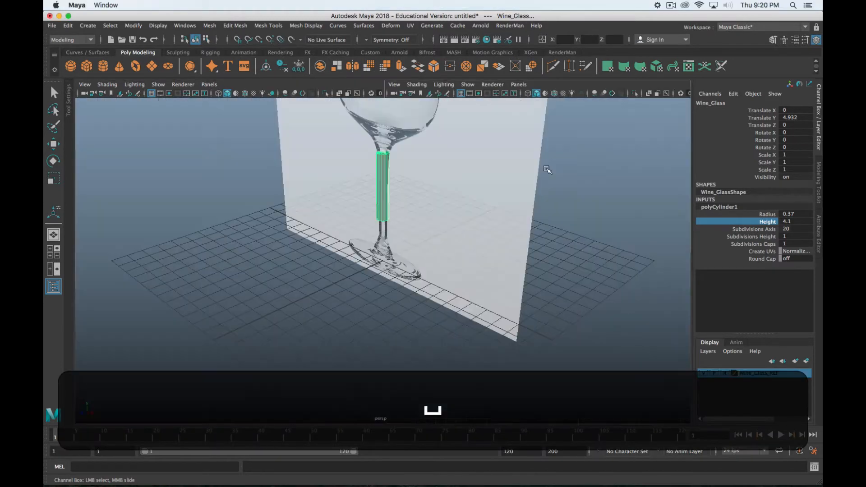
alt+right_drag(396, 183, 400, 246)
alt+scroll(400, 246, up, 5)
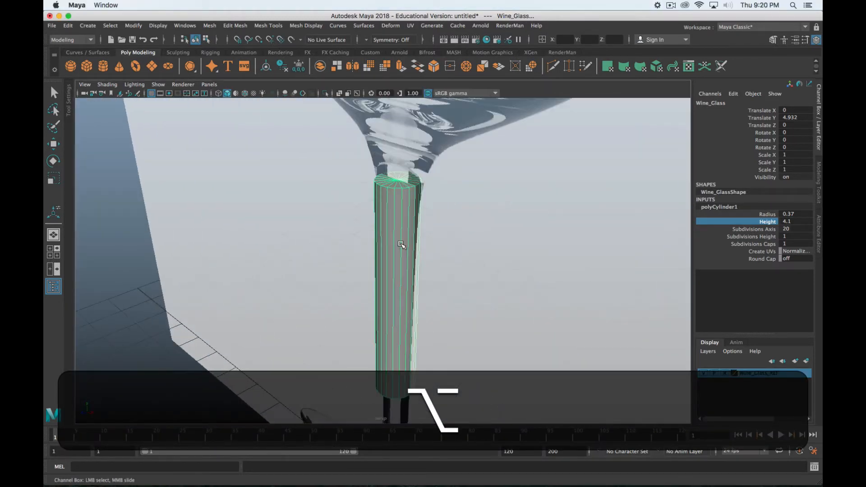
mouse_move(402, 244)
alt+mouse_down()
mouse_move(400, 264)
mouse_move(405, 244)
alt+mouse_up()
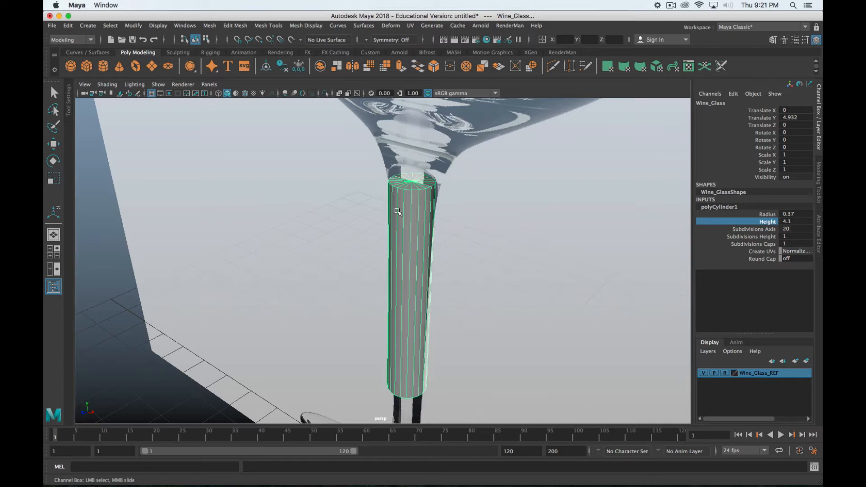
double_click(800, 230)
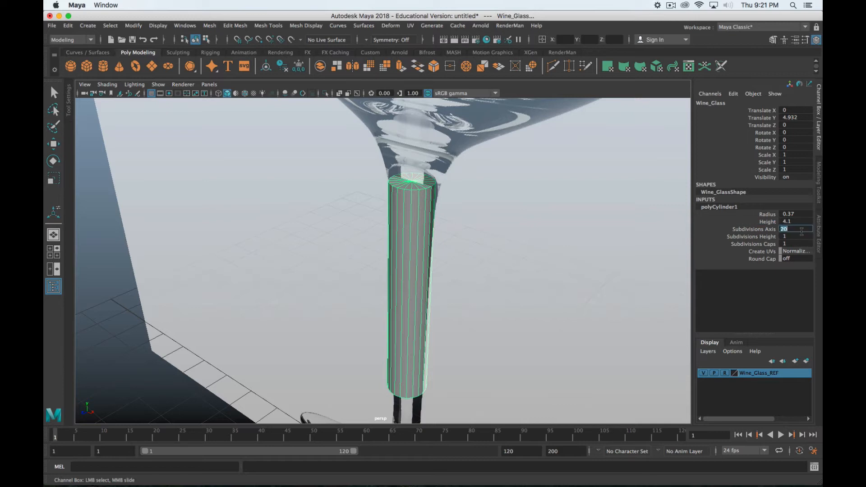
text(8)
key(Return)
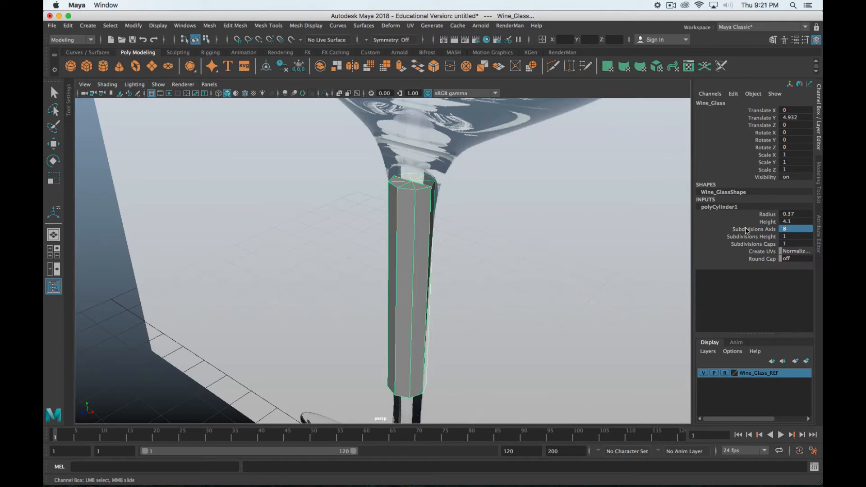
- Select all the triangular cap faces at the cylinder's lower end and delete them
scroll(489, 274, down, 8)
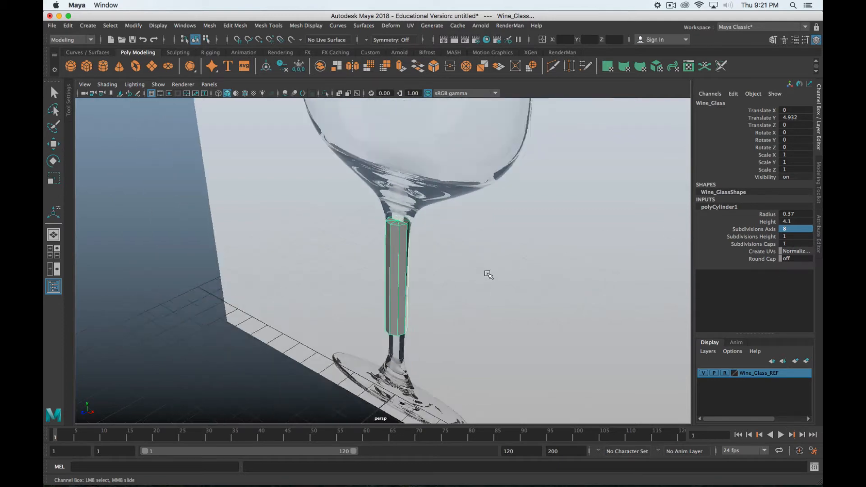
alt+drag(434, 302, 423, 202)
key(w)
right_drag(415, 170, 414, 194)
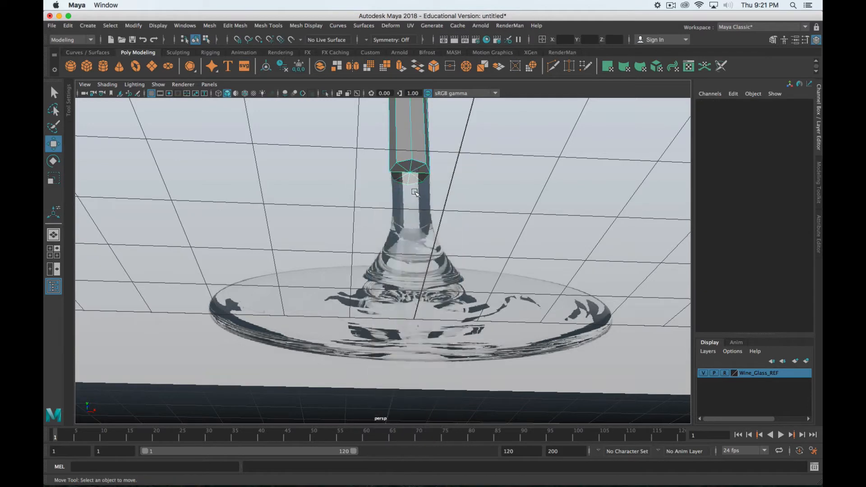
scroll(413, 181, up, 10)
alt+middle_drag(412, 181, 388, 378)
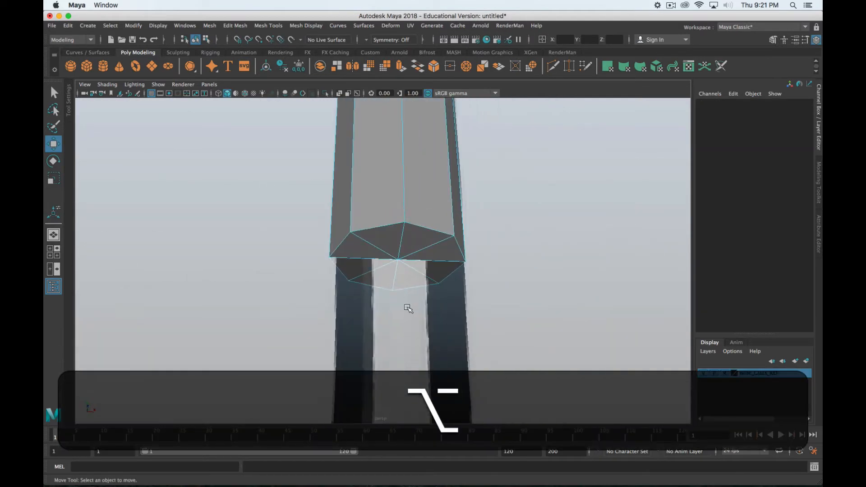
click(412, 278)
key(shift+q)
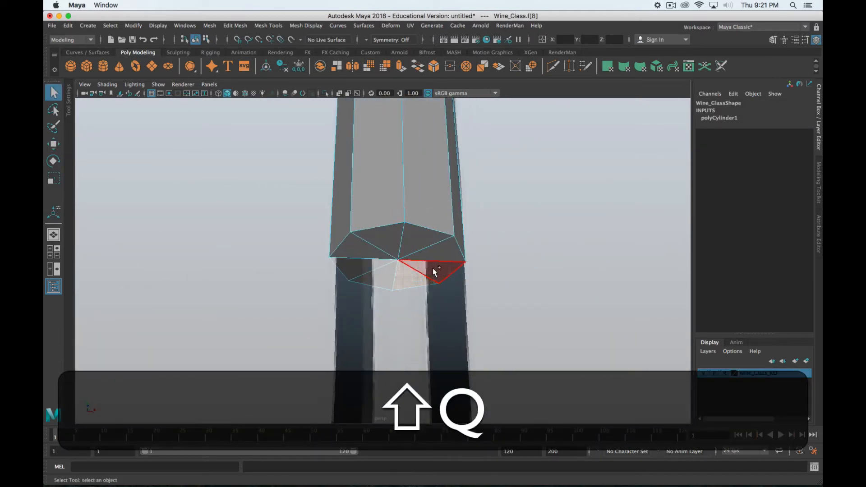
shift+click(432, 268)
shift+click(440, 249)
shift+click(426, 238)
shift+click(384, 240)
shift+click(361, 247)
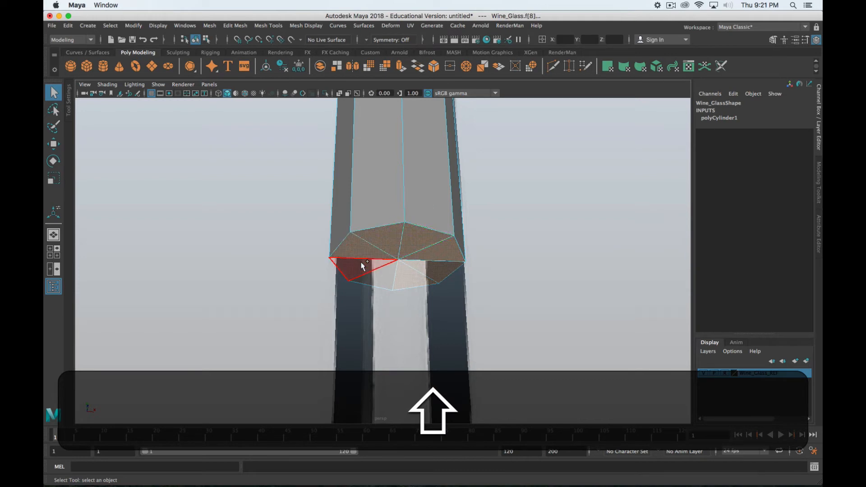
shift+click(382, 277)
key(Delete)
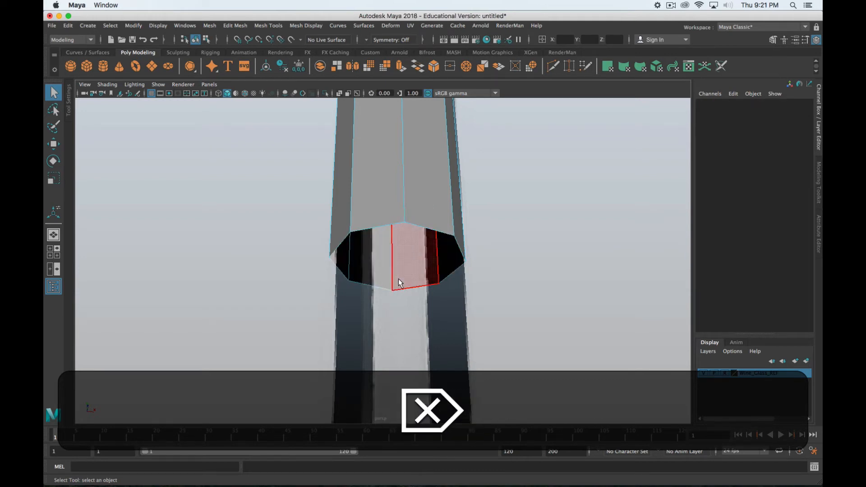
- Delete all the triangular cap faces at the cylinder's upper end, just below the bowl
scroll(445, 280, down, 3)
scroll(437, 270, down, 3)
alt+drag(431, 258, 378, 256)
shift+click(361, 239)
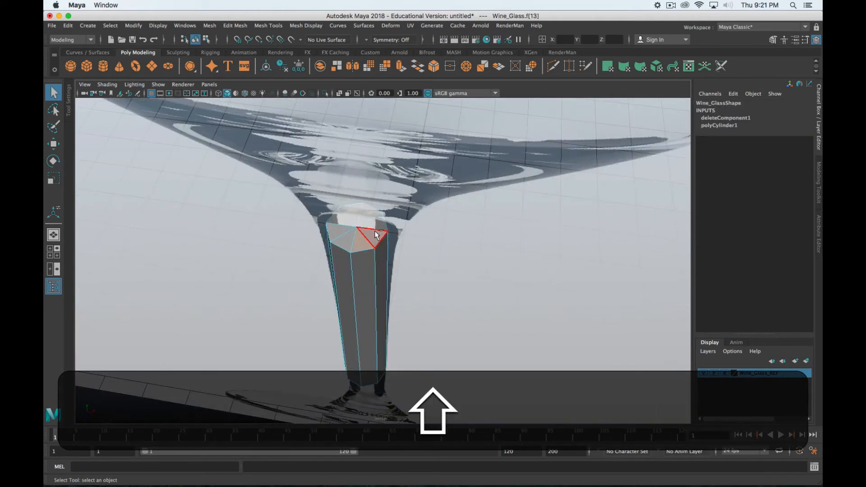
shift+click(356, 214)
shift+click(344, 219)
shift+click(338, 231)
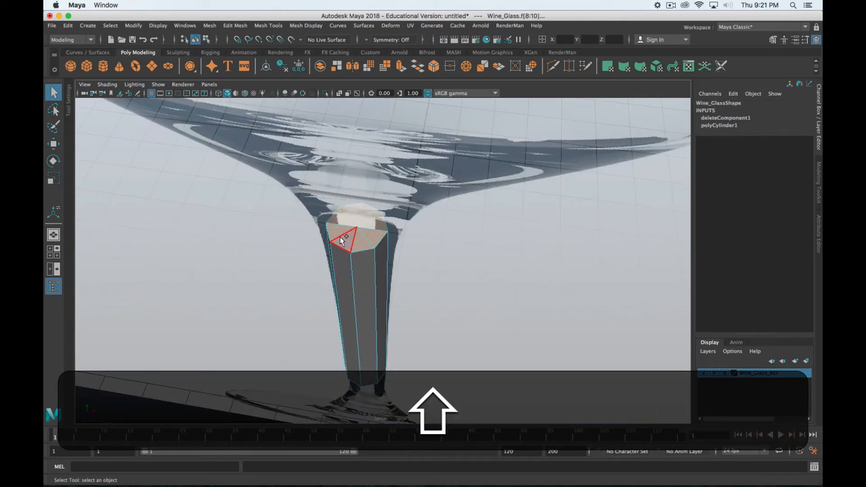
shift+click(343, 239)
key(BackSpace)
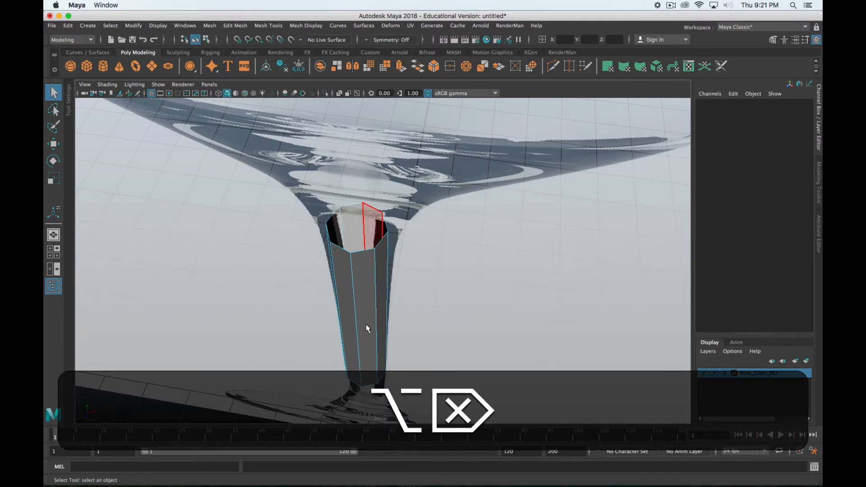
- Select the whole open edge loop at the cylinder's lower end in the front view and check it up close in the perspective view
alt+drag(367, 328, 379, 262)
right_drag(400, 210, 401, 185)
alt+drag(432, 273, 431, 283)
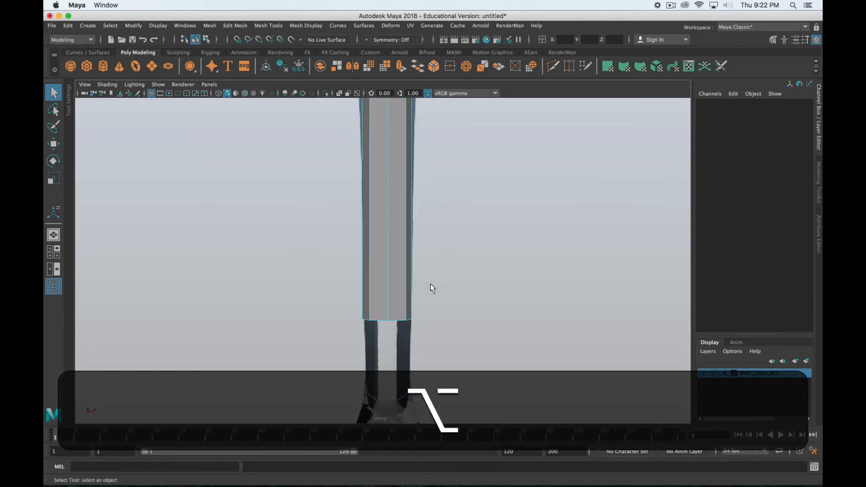
alt+drag(398, 331, 404, 323)
key(space)
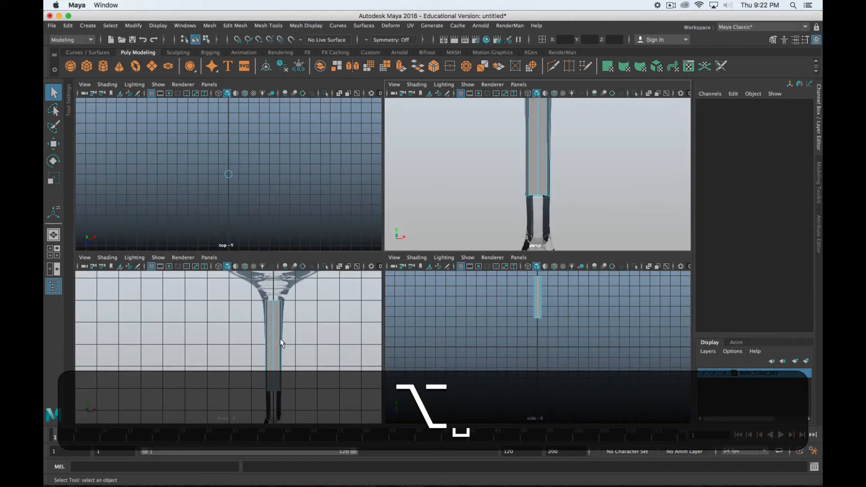
key(space)
scroll(507, 323, down, 5)
scroll(508, 327, up, 4)
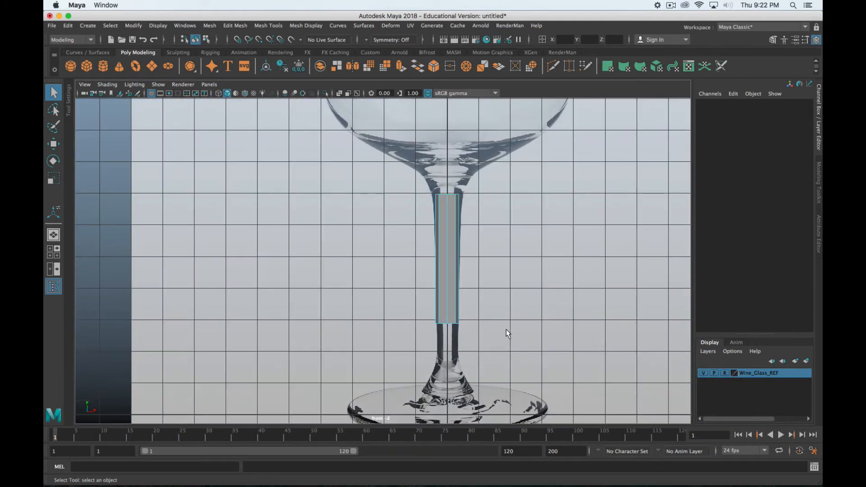
alt+middle_drag(523, 338, 480, 232)
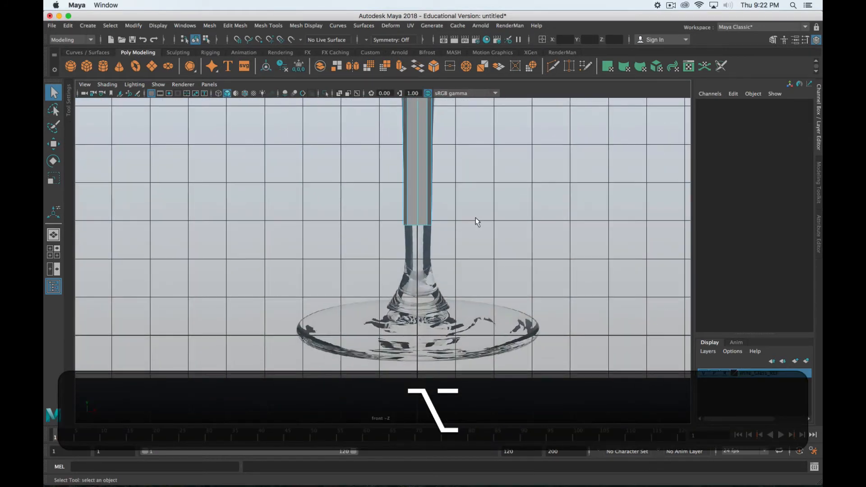
mouse_move(422, 211)
right_down()
mouse_move(423, 235)
mouse_move(423, 227)
right_up()
double_click(424, 225)
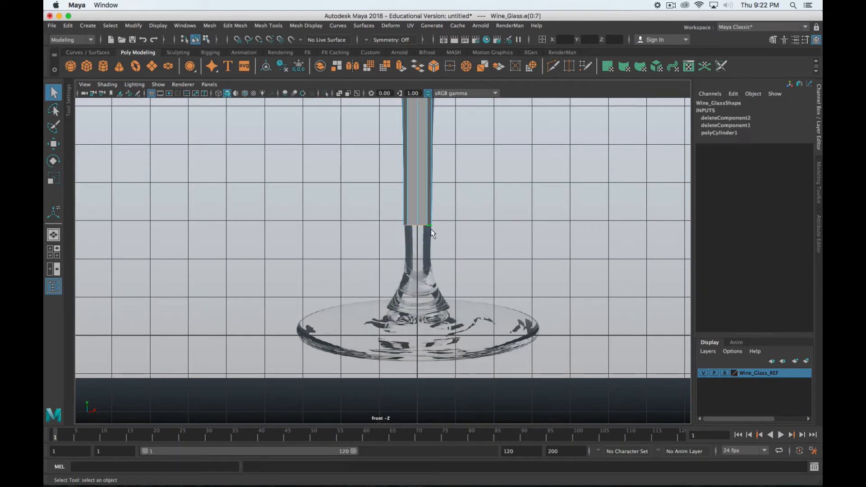
key(space)
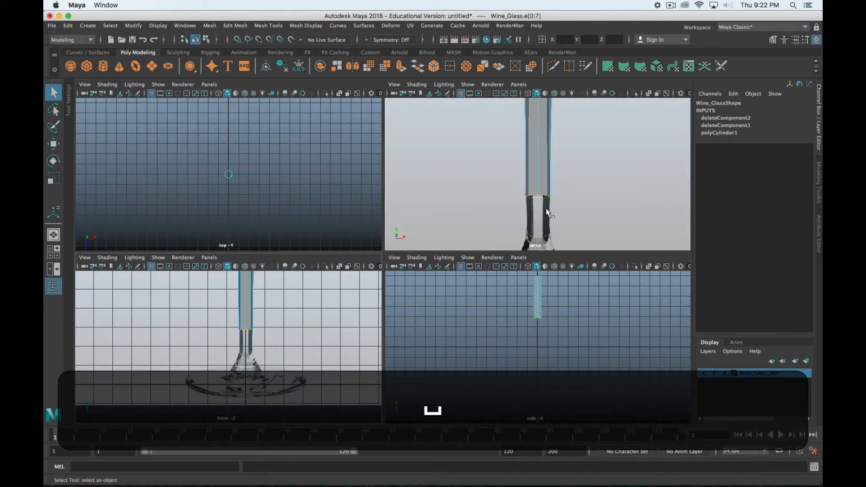
key(f)
alt+drag(538, 206, 507, 186)
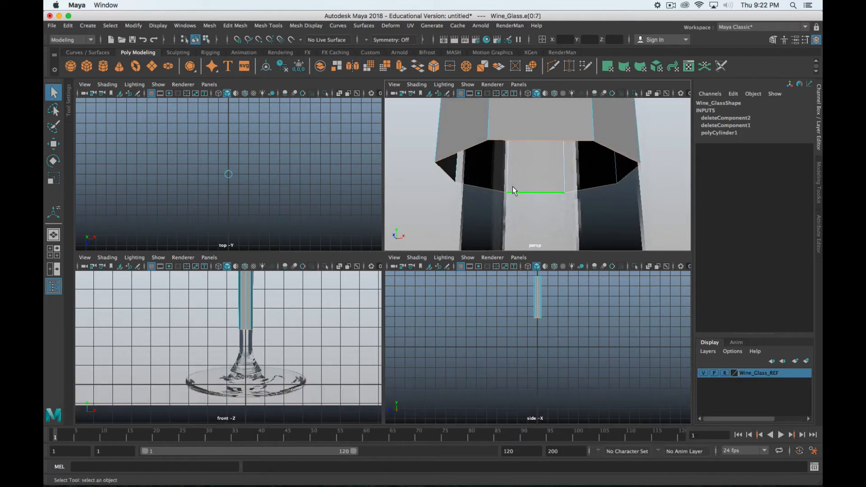
click(671, 5)
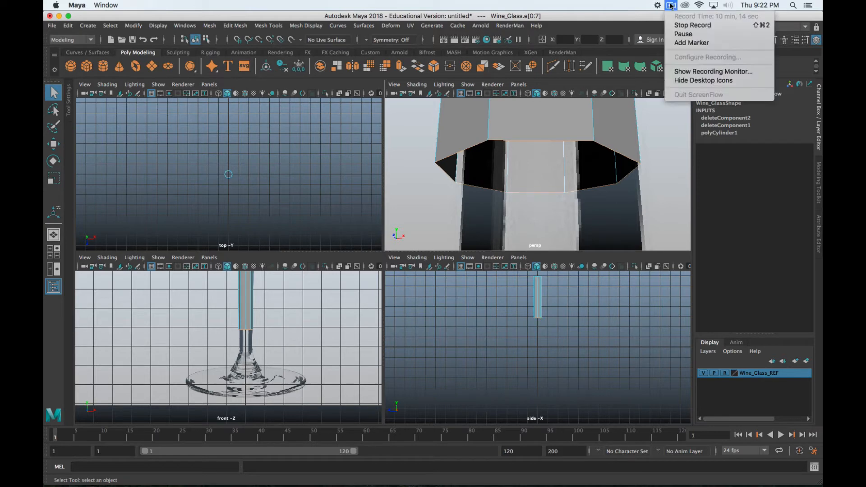
click(683, 34)
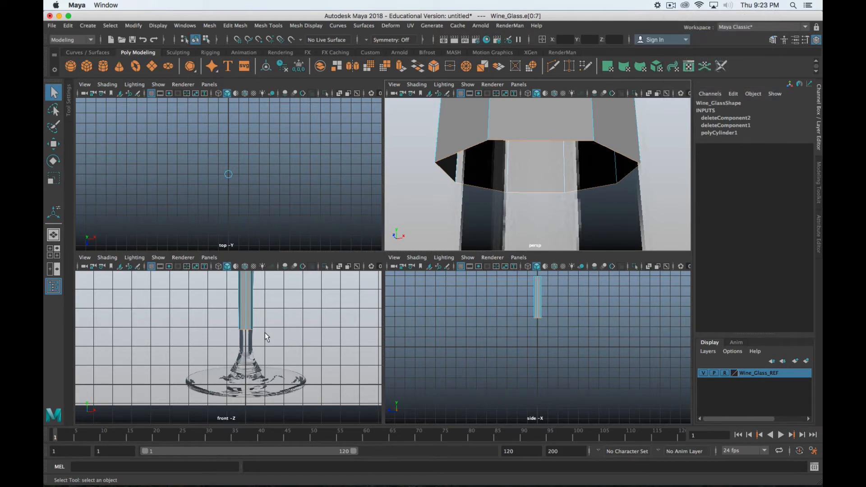
- Lower the selected edge loop in the front view to Y 1.968, where the reference stem starts to flare
key(space)
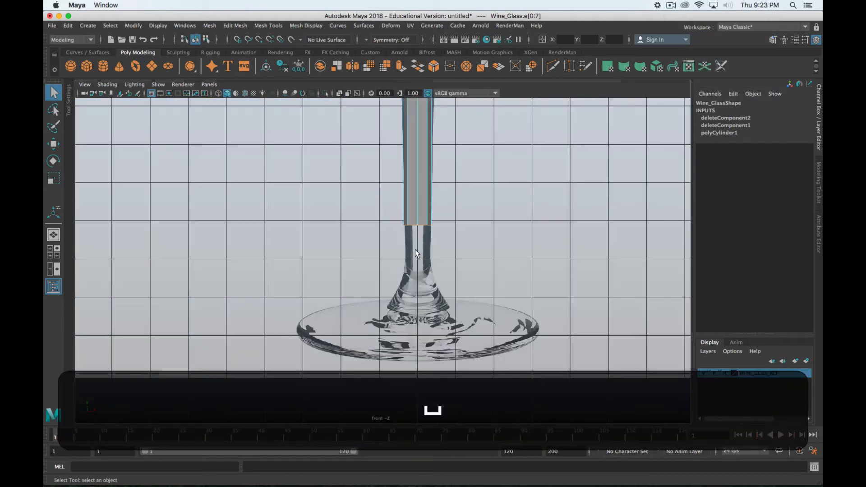
alt+right_drag(415, 250, 473, 261)
alt+middle_drag(474, 260, 457, 228)
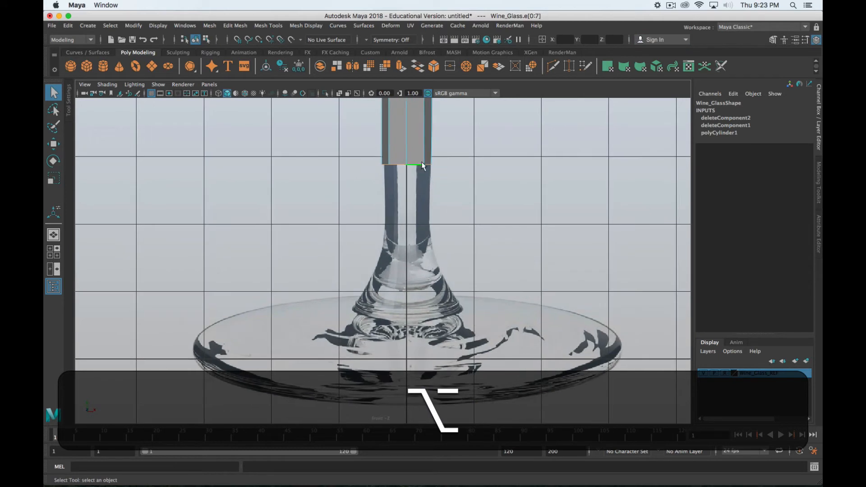
click(406, 166)
key(w)
drag(408, 124, 441, 188)
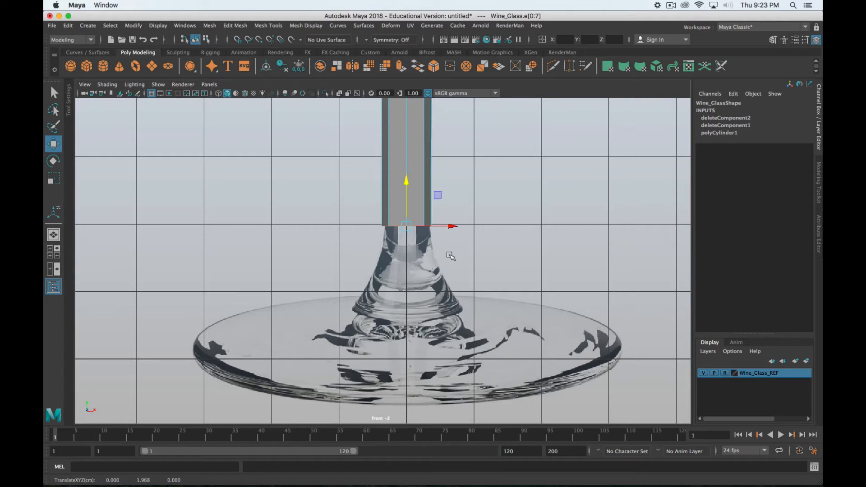
- Try to extrude the stem's lower edge loop and pull the new edges straight down to Y 1.294
alt+middle_drag(451, 255, 412, 245)
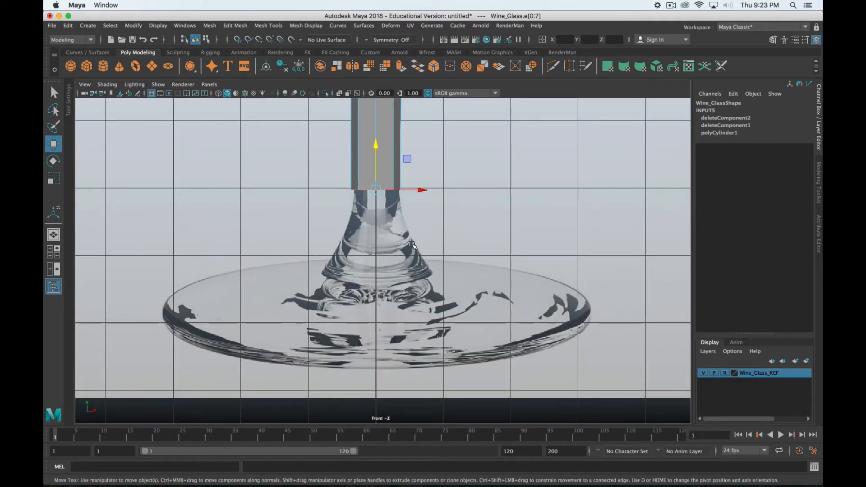
key(shift)
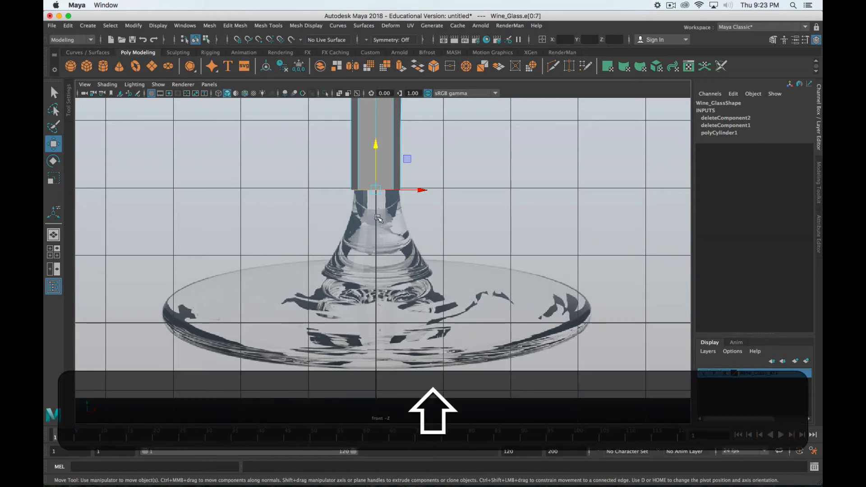
shift+right_click(363, 190)
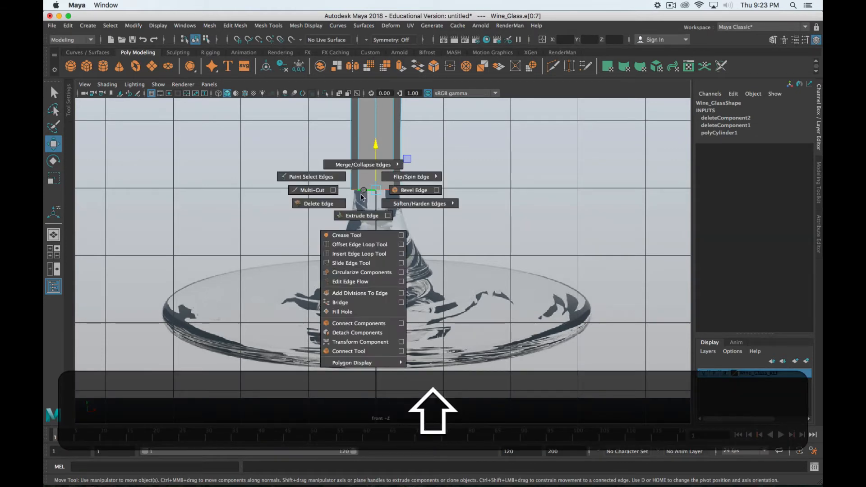
click(361, 215)
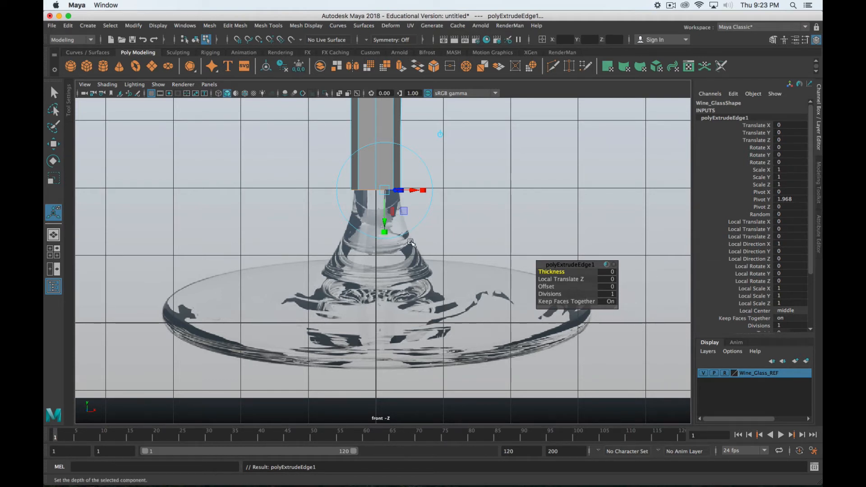
key(w)
drag(377, 149, 402, 204)
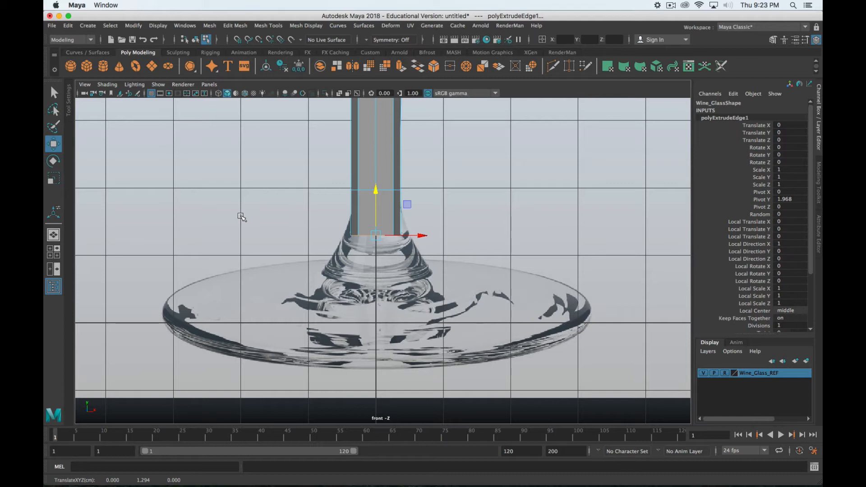
- Undo the downward move and the edge extrusion, stepping back and forth through the history to compare
key(z)
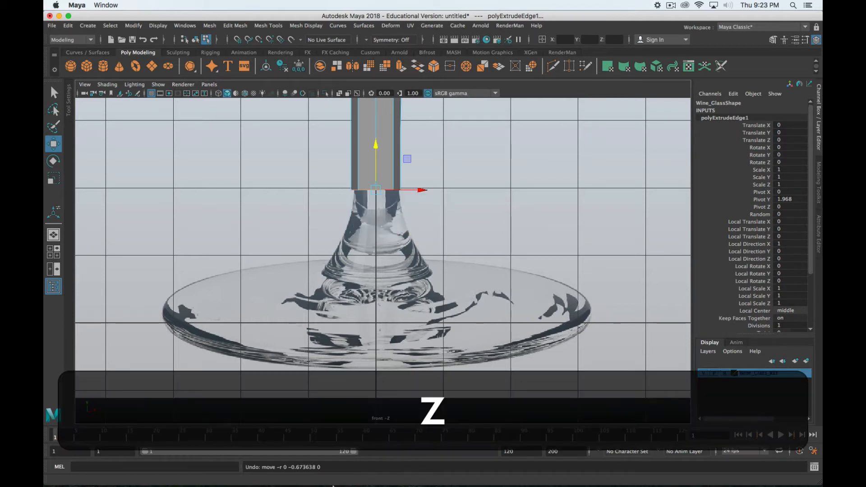
key(z)
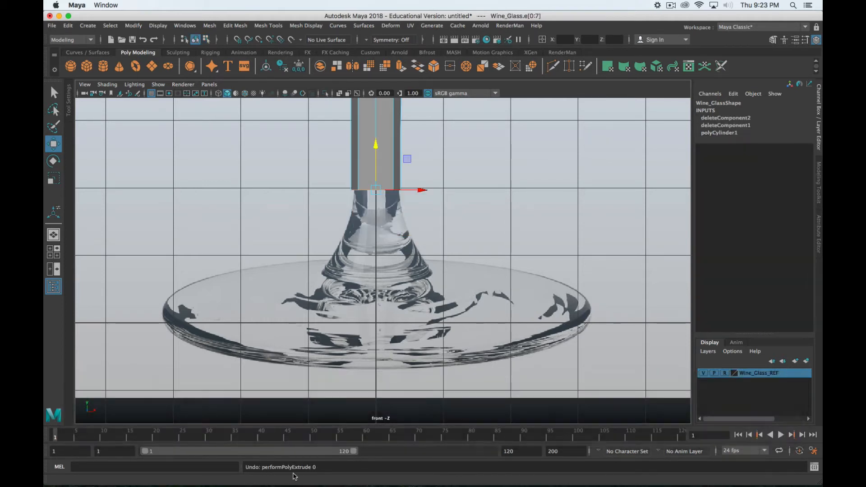
key(z)
key(shift+z)
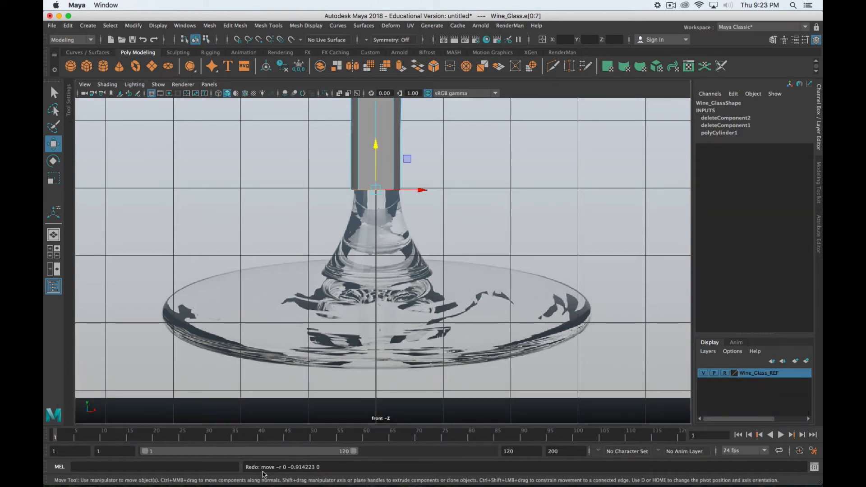
key(shift+z)
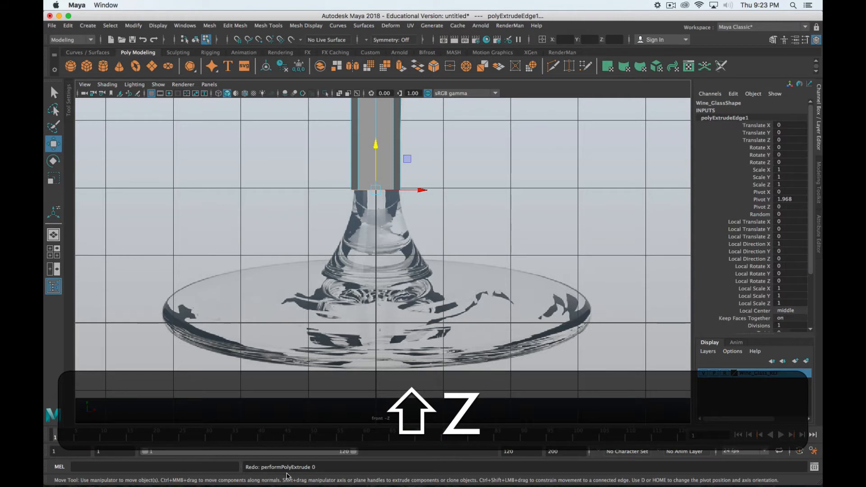
key(shift+z)
key(z)
key(z)
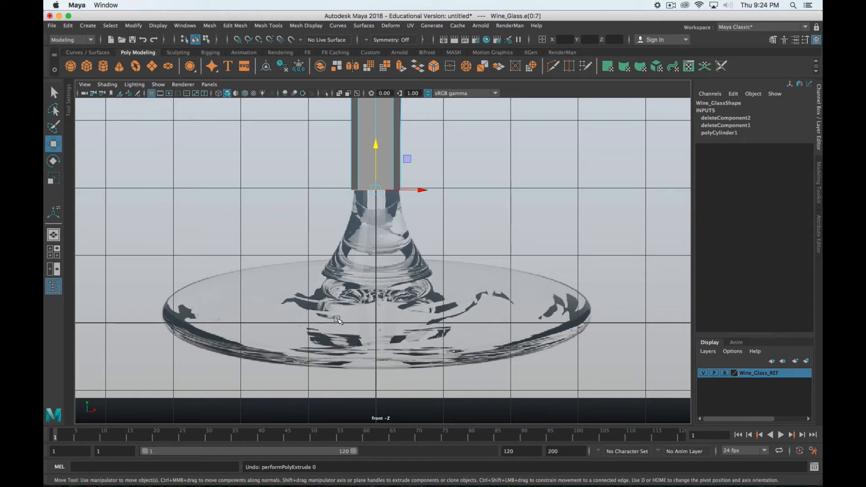
click(671, 5)
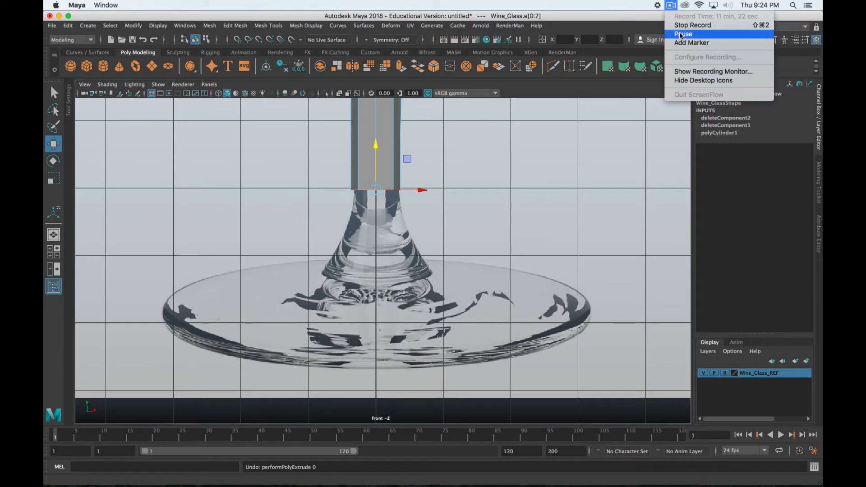
click(681, 36)
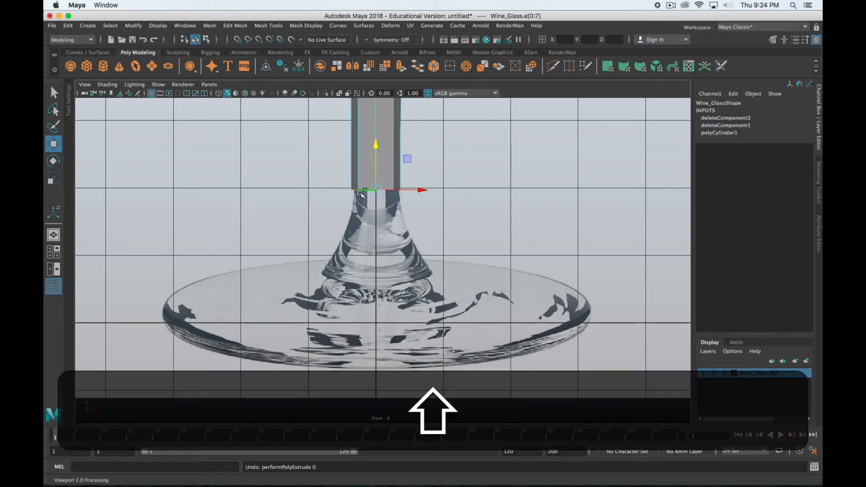
- Extrude the stem's lower edge loop, lower it to Y 0.648 and scale it outward to the width of the reference flare
shift+right_drag(361, 189, 363, 215)
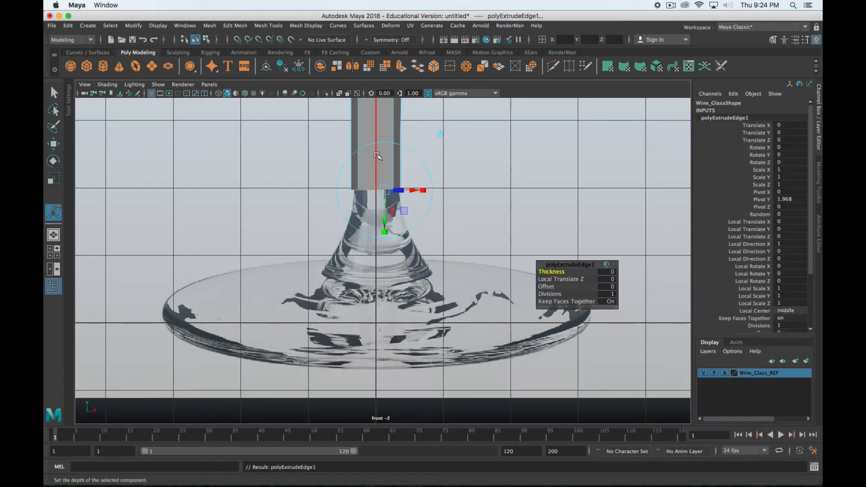
key(w)
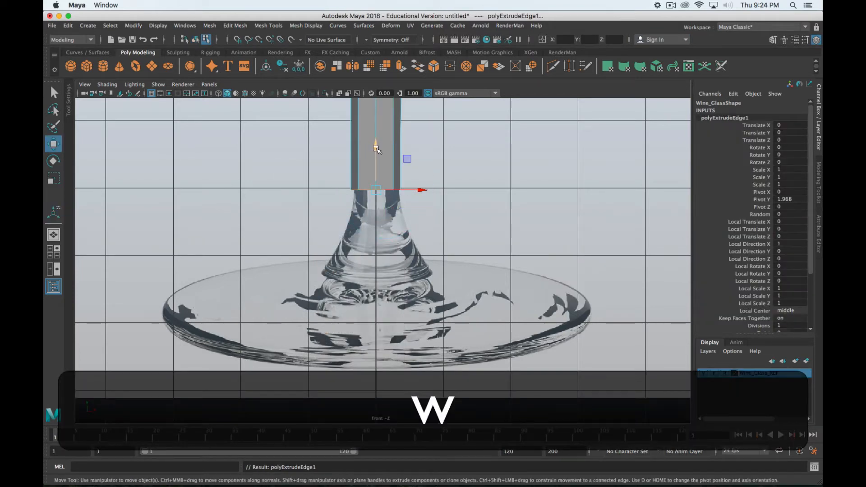
drag(380, 152, 426, 237)
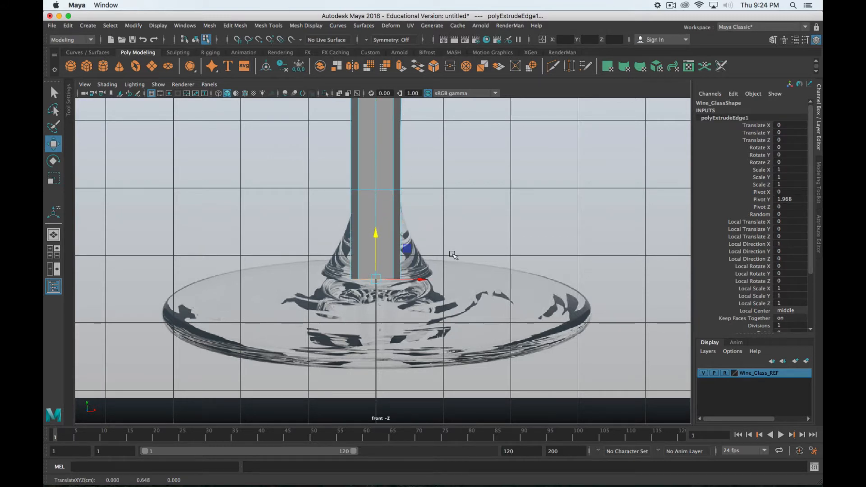
key(r)
middle_drag(465, 271, 512, 279)
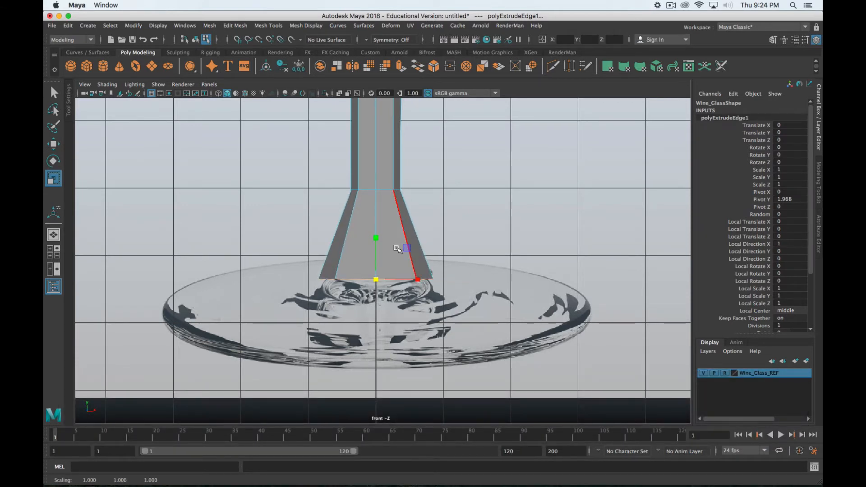
- Raise the flared edge loop to Y 0.717 and check its fit against the reference in wireframe display
key(w)
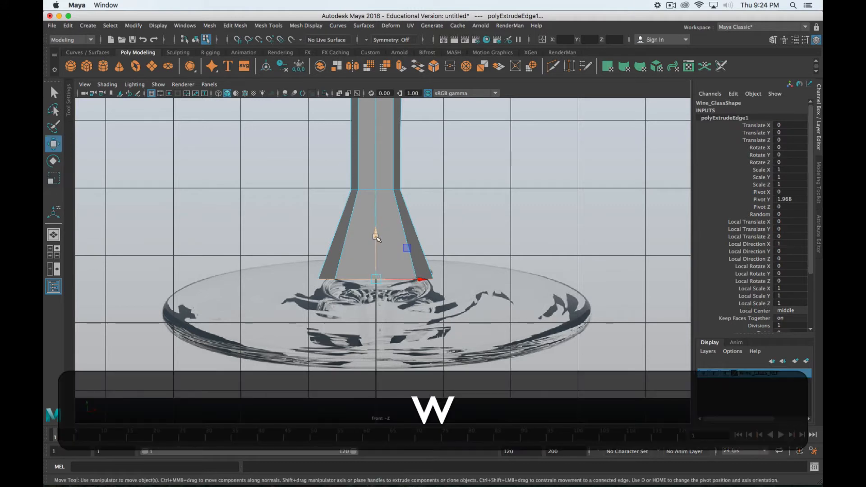
drag(375, 236, 376, 231)
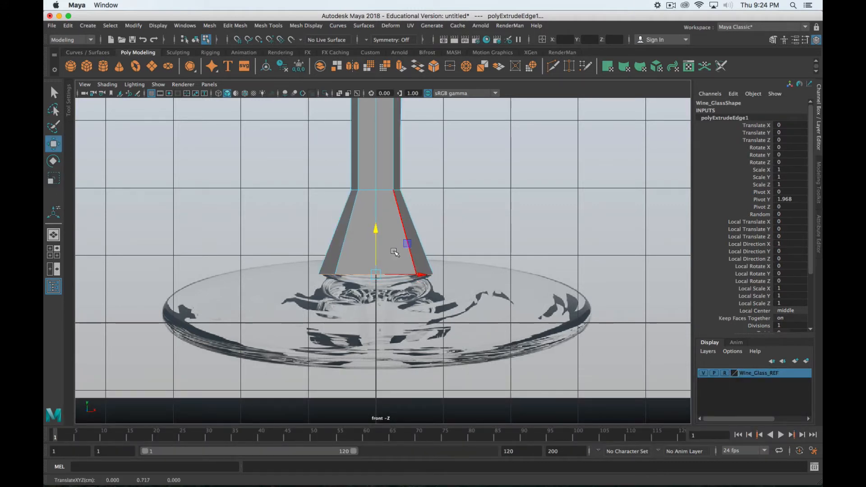
key(4)
alt+right_drag(394, 252, 442, 300)
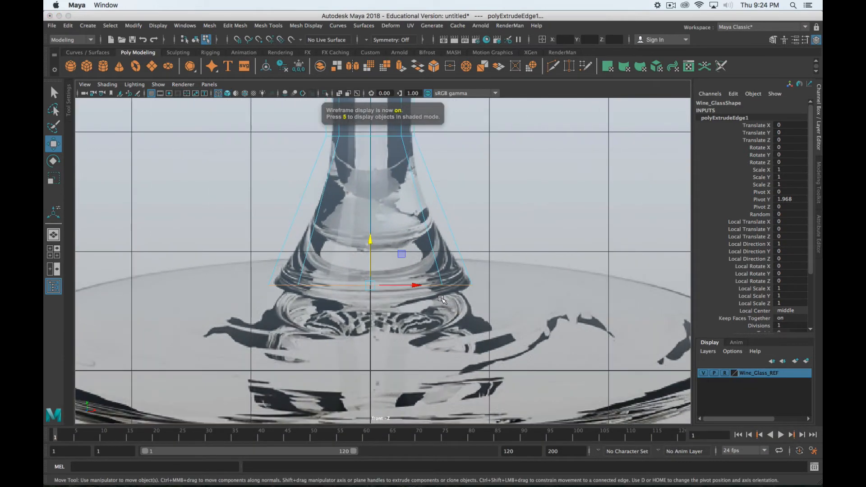
scroll(436, 312, up, 3)
alt+middle_drag(436, 312, 436, 269)
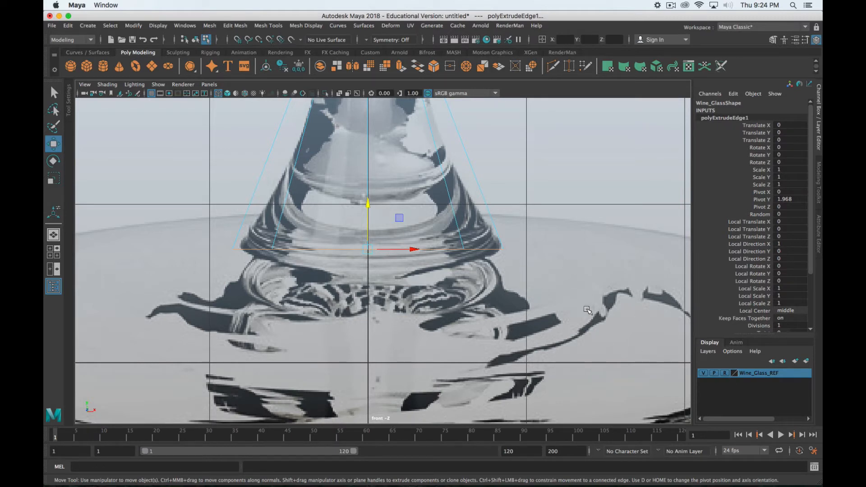
- Take the Wine_Glass_REF layer out of reference mode, select its image plane and set the Alpha Gain to 0.257
scroll(582, 297, down, 5)
scroll(579, 293, up, 3)
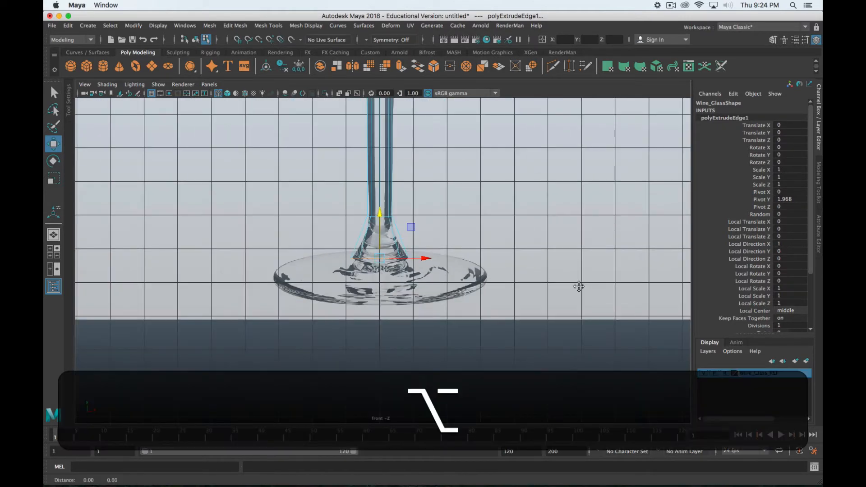
alt+middle_drag(579, 286, 551, 281)
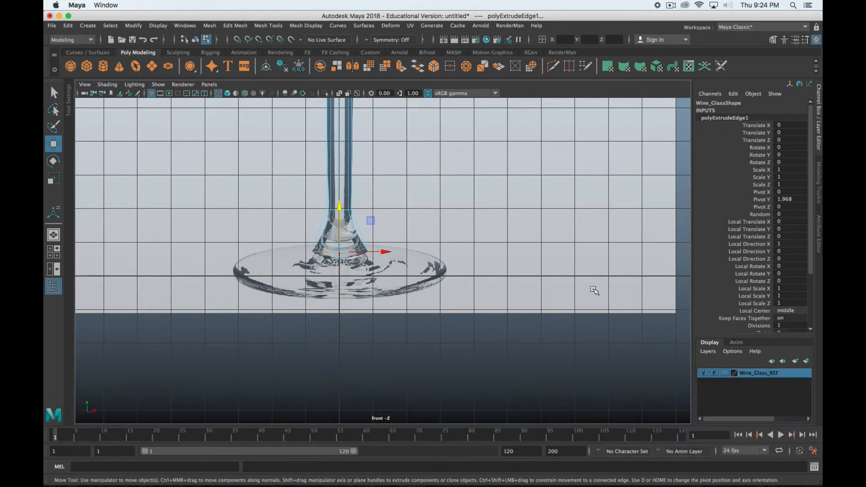
click(595, 291)
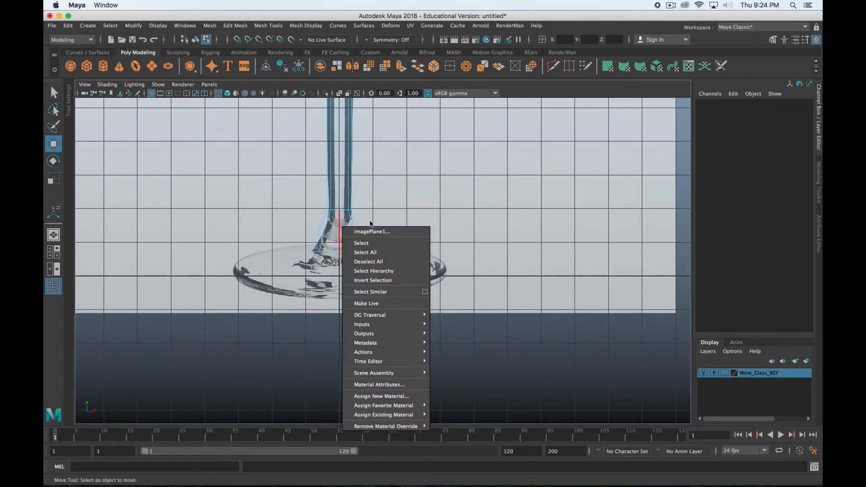
right_click(341, 227)
right_drag(341, 186, 371, 174)
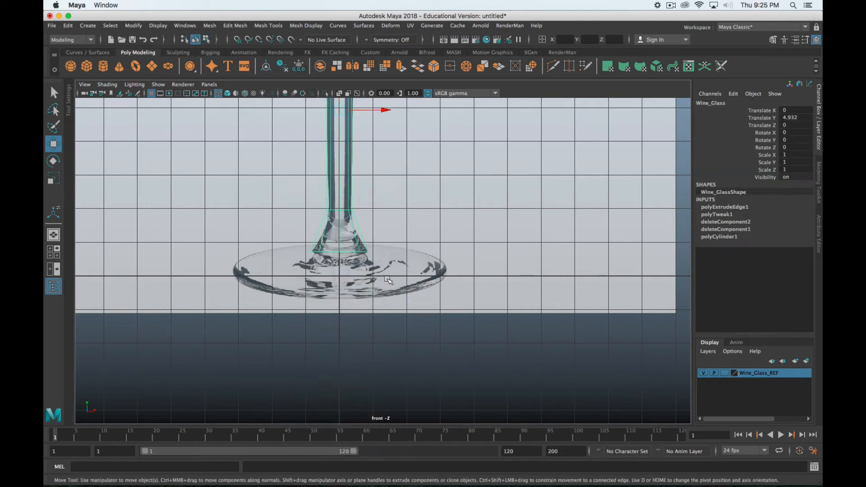
click(555, 301)
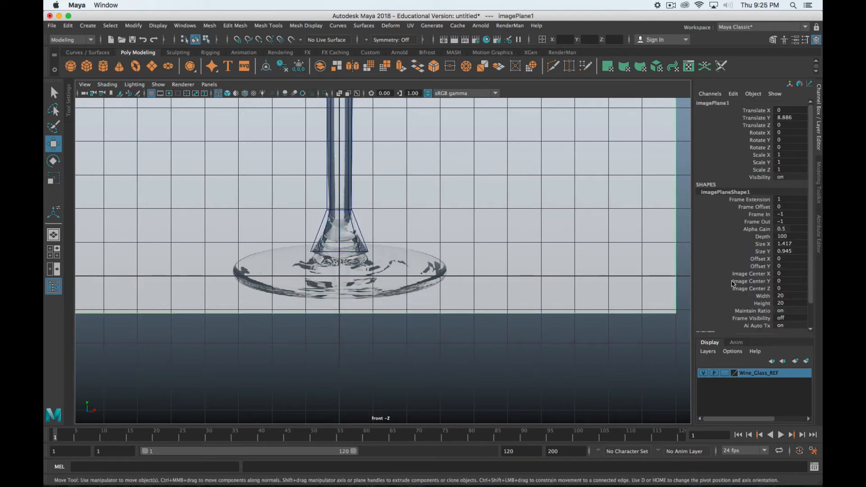
click(819, 229)
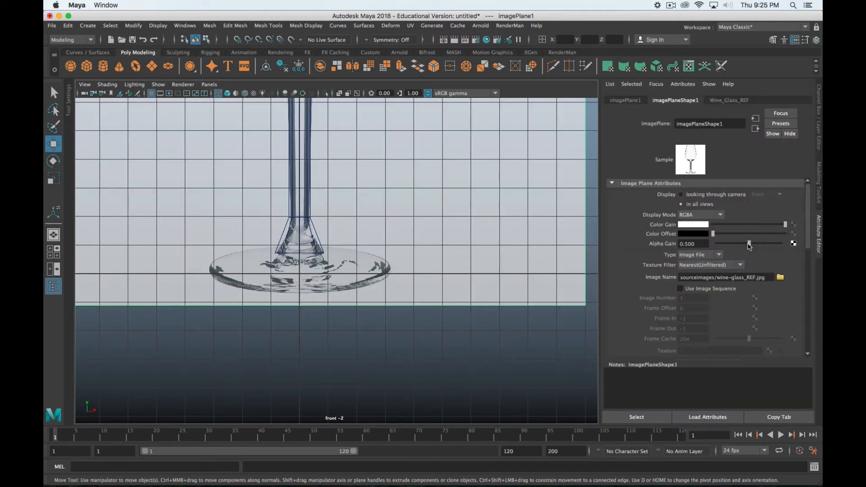
drag(749, 245, 733, 245)
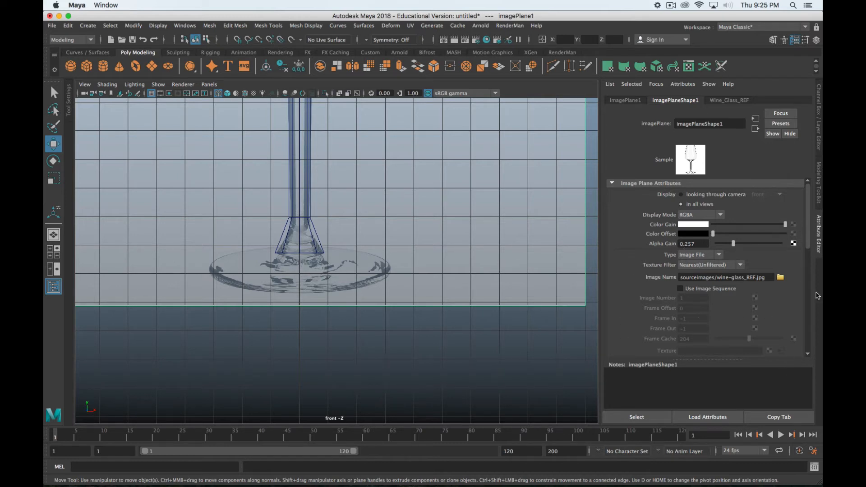
- Return the Wine_Glass_REF layer to reference mode so that the image plane cannot be selected
click(817, 118)
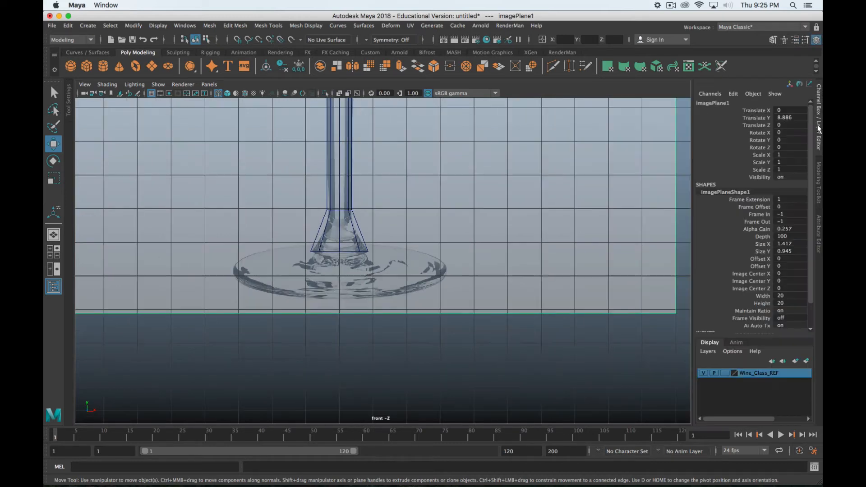
click(727, 372)
click(727, 373)
- Switch the wine glass mesh to edge selection and select the whole edge loop at the bottom of the flare
click(326, 254)
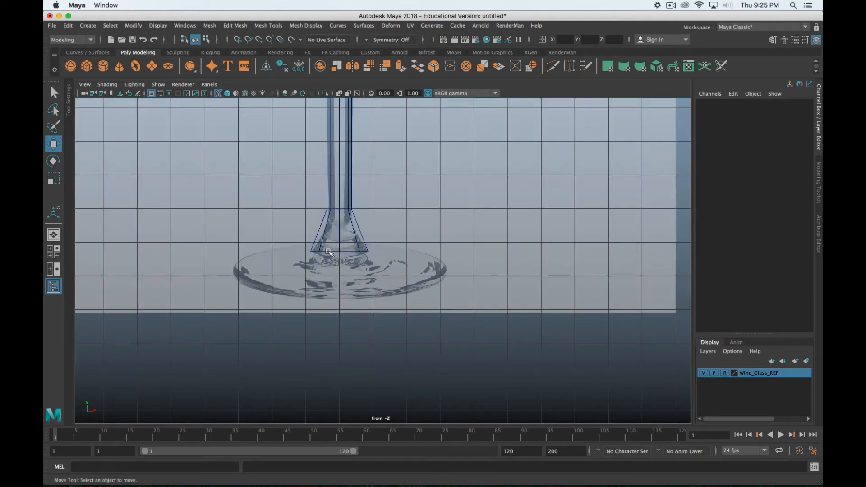
click(327, 252)
right_drag(328, 249, 327, 242)
scroll(328, 242, up, 6)
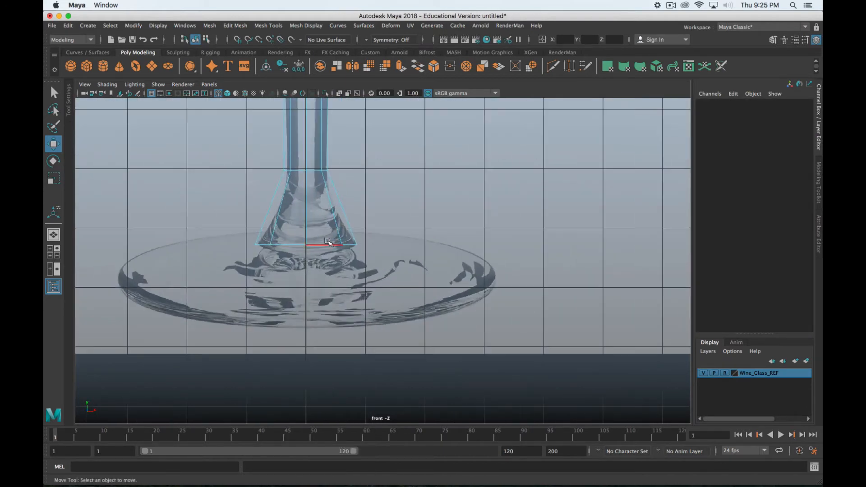
alt+middle_drag(372, 246, 449, 226)
scroll(449, 227, up, 1)
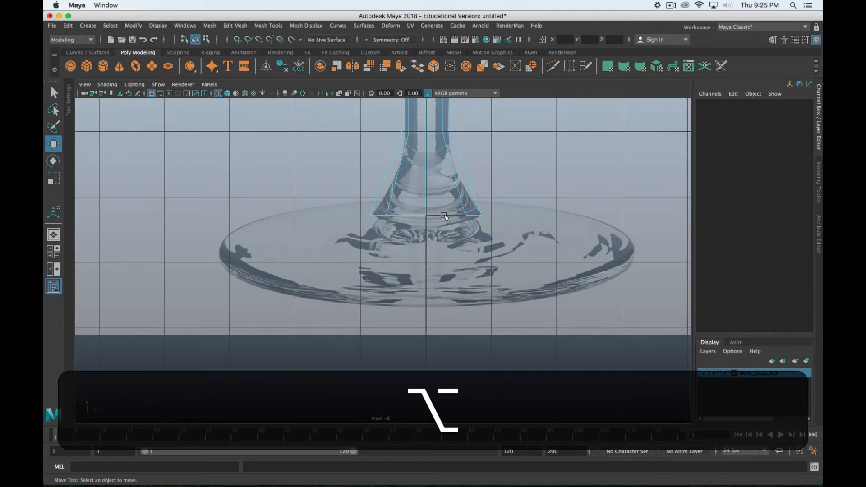
click(445, 216)
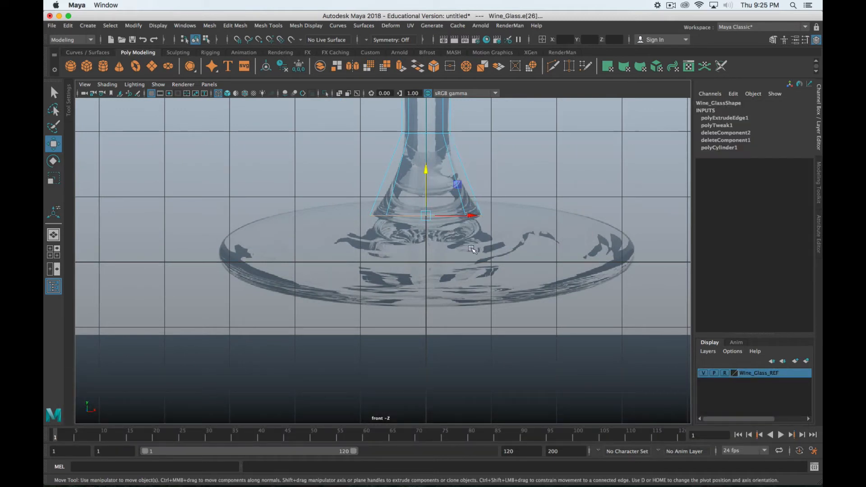
- Extrude the flare's bottom edge loop, scale it out to the width of the reference foot and lower it to Y 0.319
alt+middle_drag(528, 273, 496, 266)
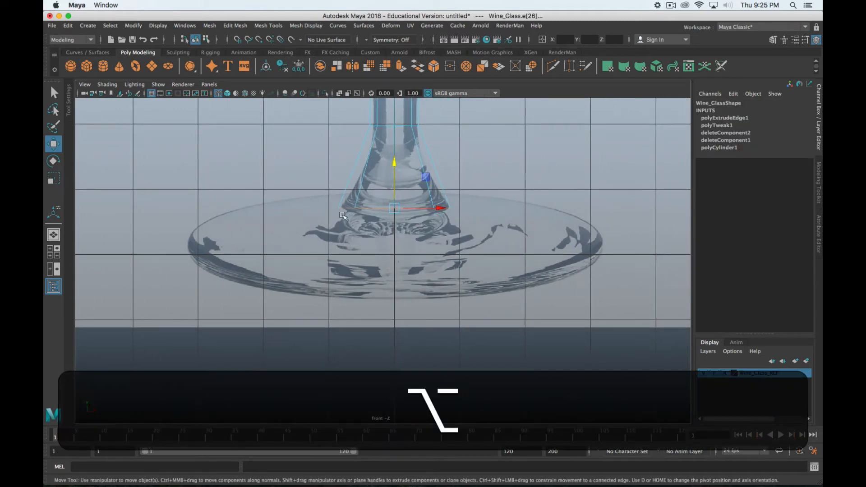
shift+right_click(347, 209)
shift+right_drag(347, 209, 348, 233)
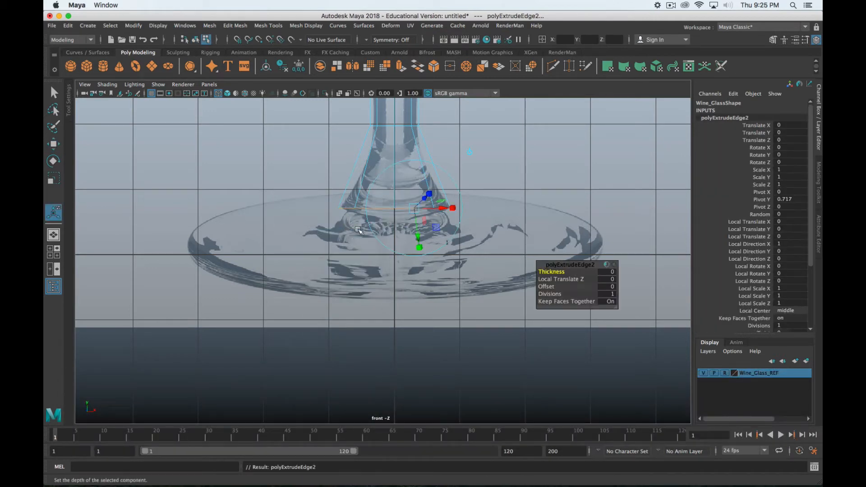
key(r)
middle_drag(449, 237, 660, 269)
key(w)
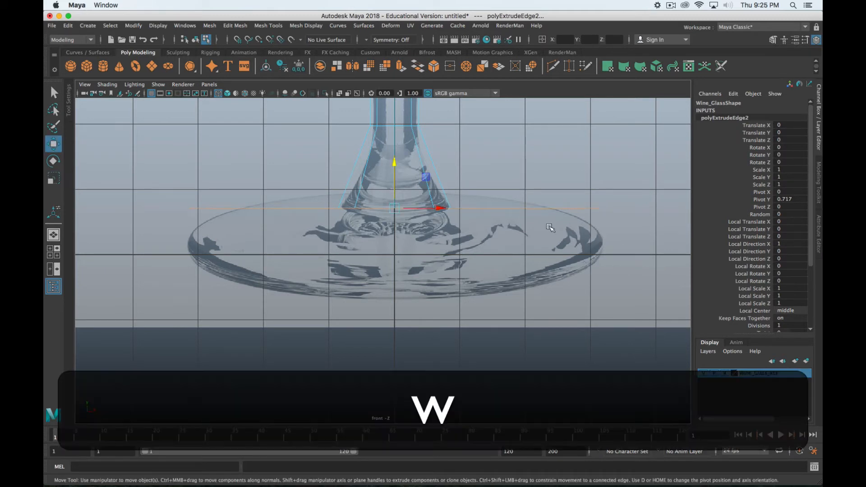
middle_drag(395, 169, 407, 192)
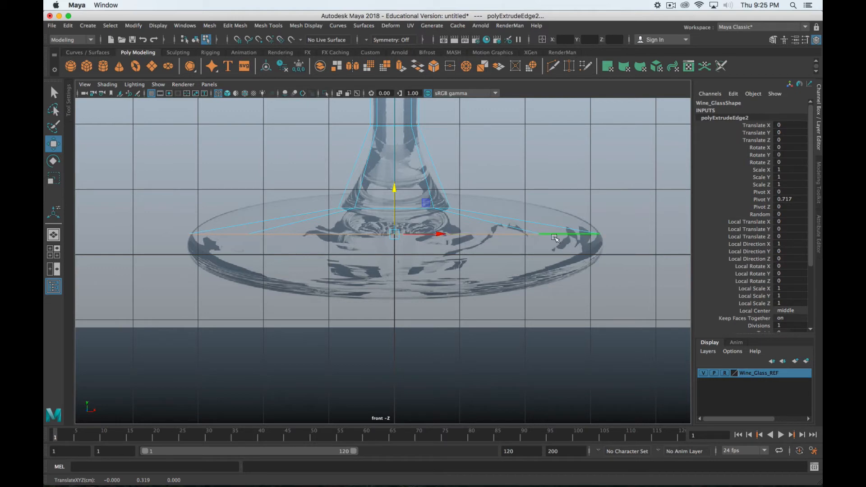
- Extrude the foot's outer edge loop and lower it to Y 0.007 to form the rim's vertical side
shift+right_drag(556, 236, 523, 227)
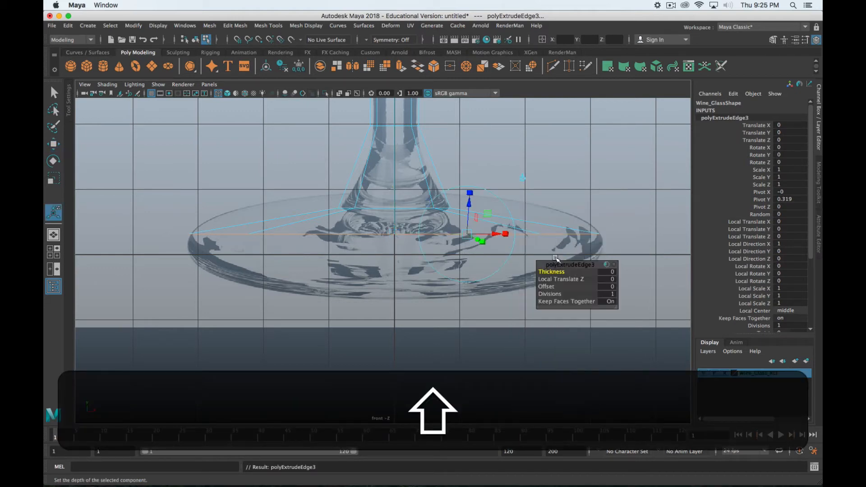
key(w)
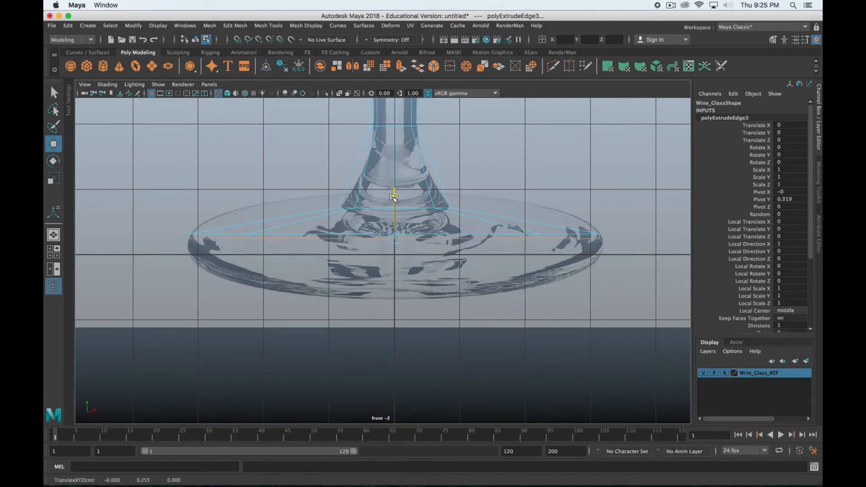
drag(393, 193, 395, 211)
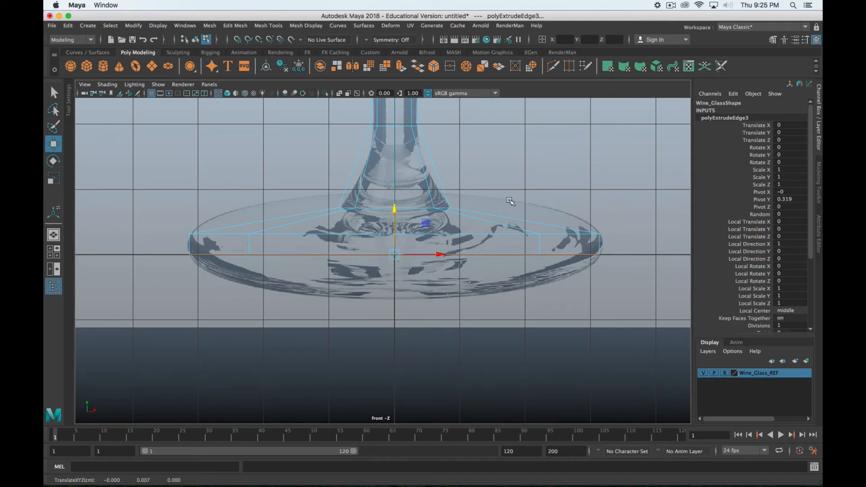
scroll(509, 201, down, 5)
alt+middle_drag(494, 182, 495, 194)
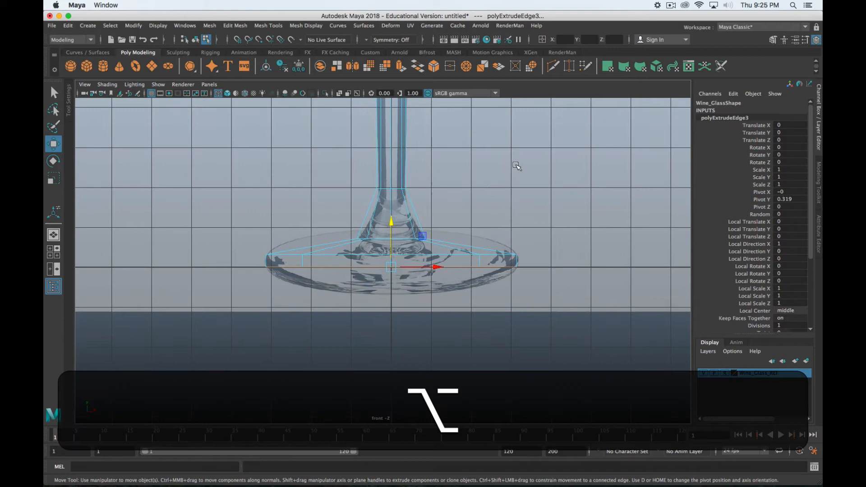
click(672, 6)
click(673, 31)
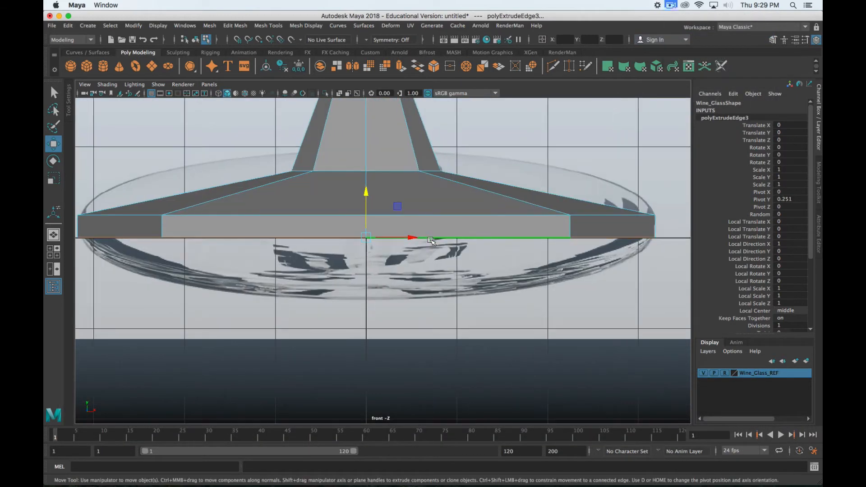
- Compare the modelled stem and foot with the wine glass reference in the front view and the four-view layout
scroll(431, 240, down, 5)
scroll(429, 246, up, 2)
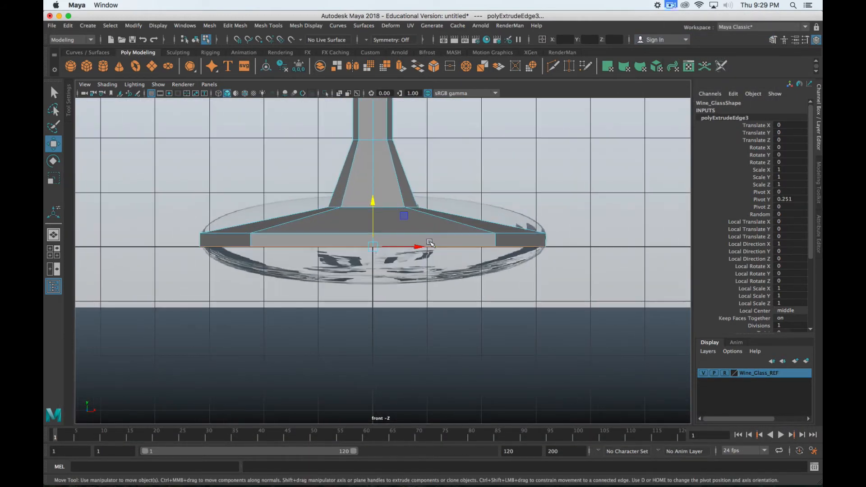
key(alt+space)
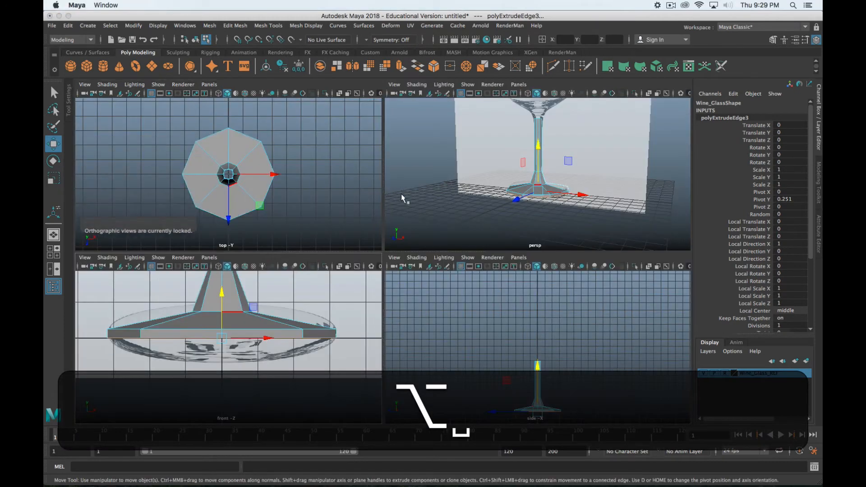
key(space)
scroll(372, 210, down, 3)
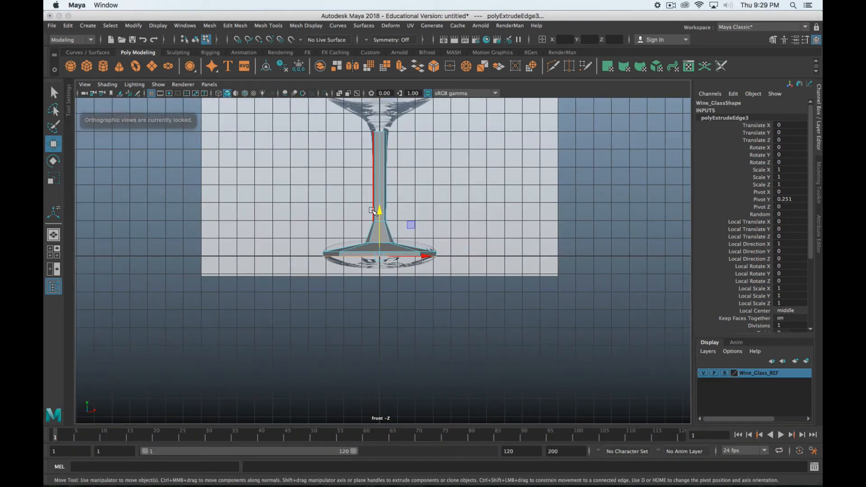
scroll(371, 211, up, 1)
alt+right_drag(425, 145, 298, 149)
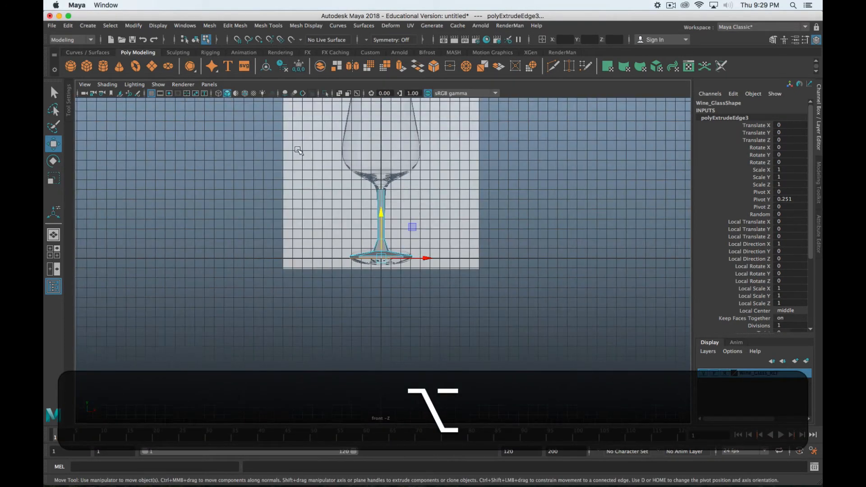
scroll(421, 242, up, 8)
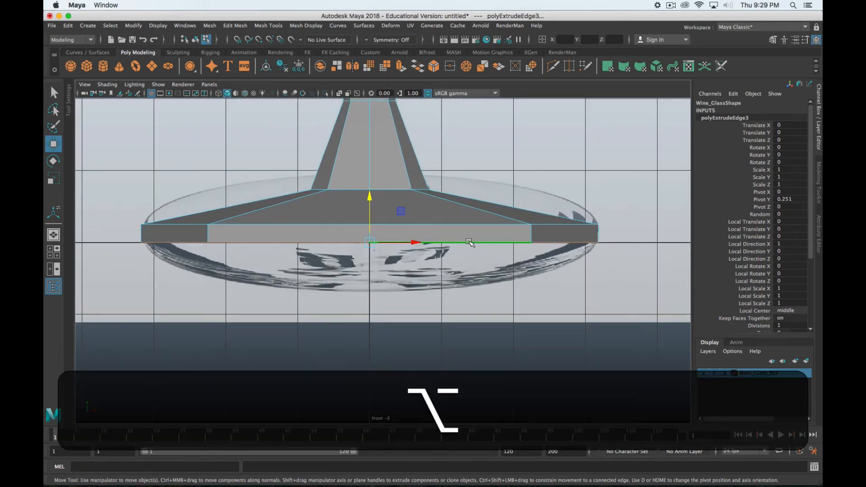
click(671, 6)
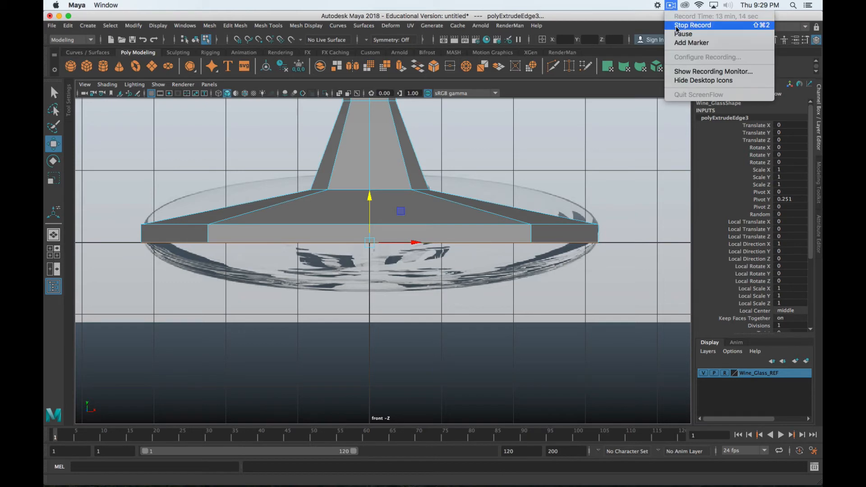
- Extrude the open outer edge loop on the underside of the wine glass foot in the perspective view
click(686, 33)
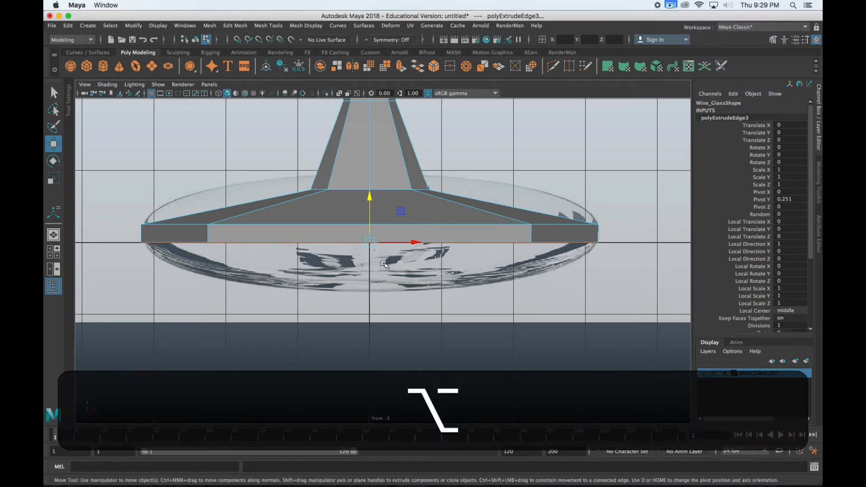
alt+drag(386, 248, 397, 242)
key(space)
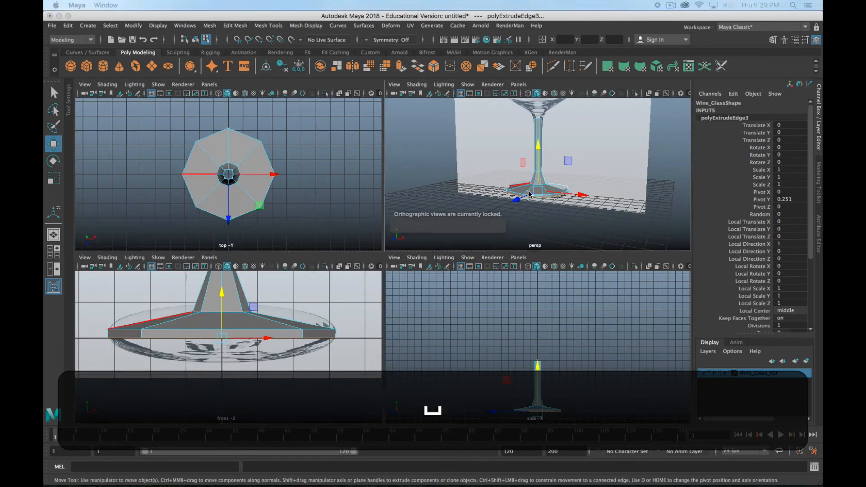
key(space)
alt+drag(465, 224, 375, 238)
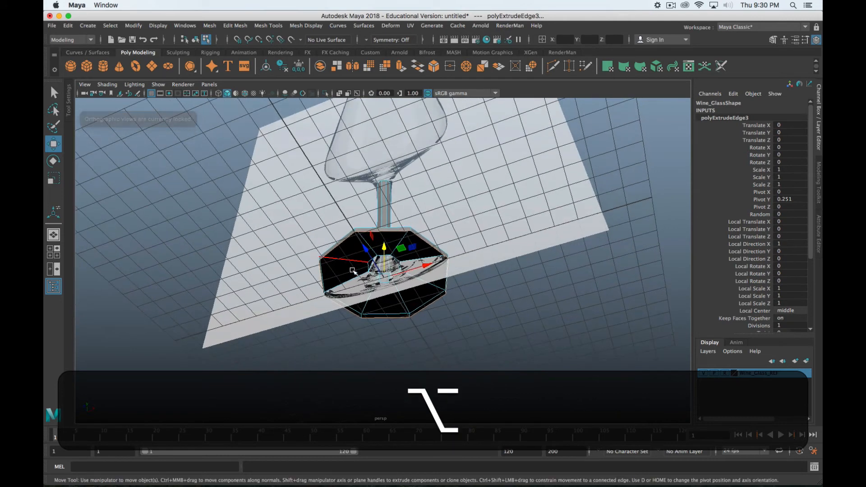
scroll(350, 278, up, 10)
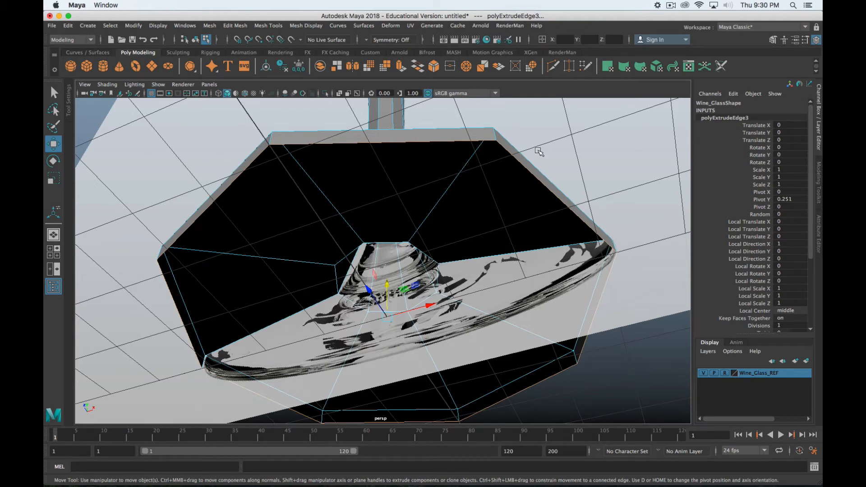
shift+right_drag(396, 144, 393, 170)
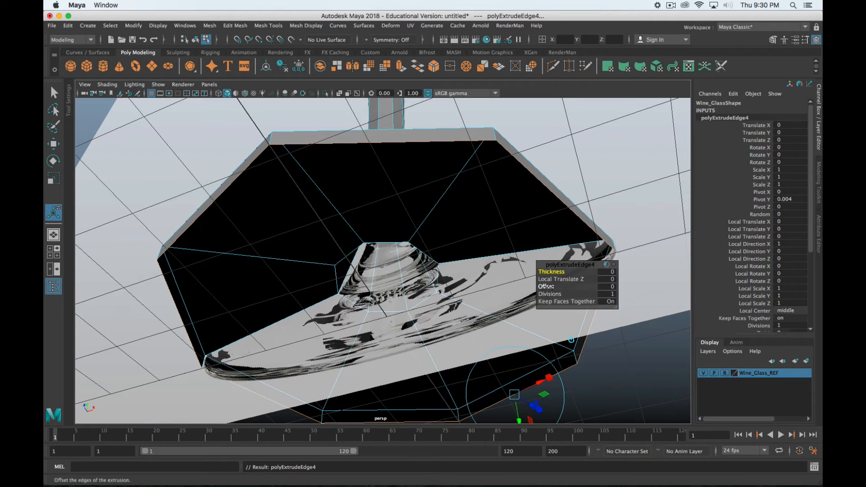
drag(545, 286, 547, 287)
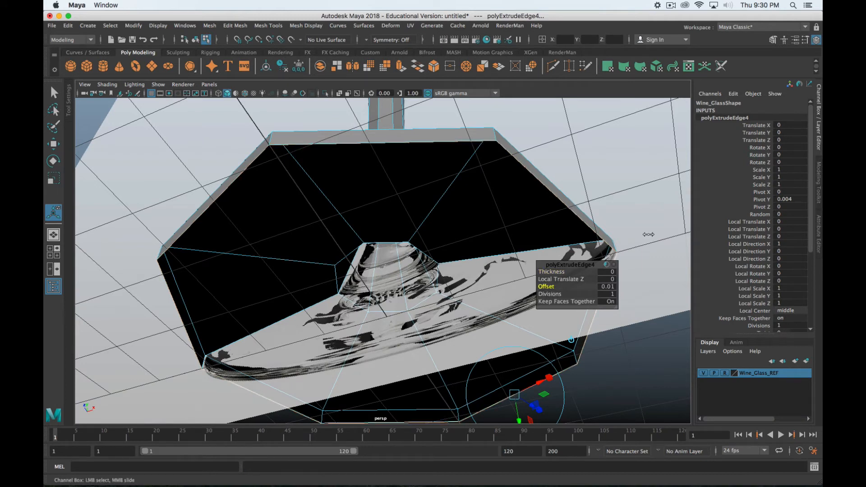
drag(648, 234, 664, 240)
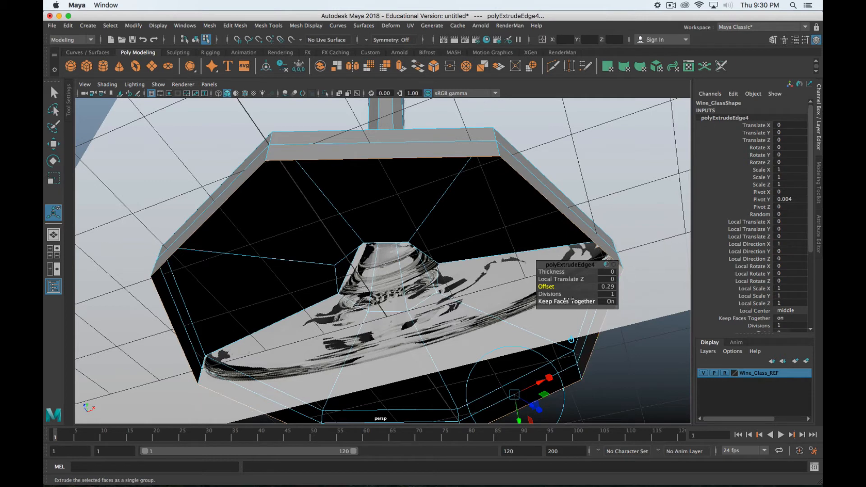
scroll(524, 301, down, 2)
key(z)
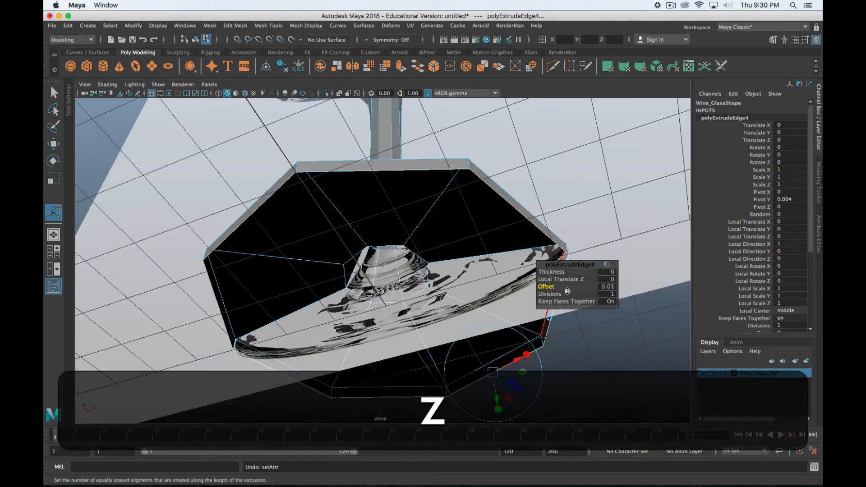
key(z)
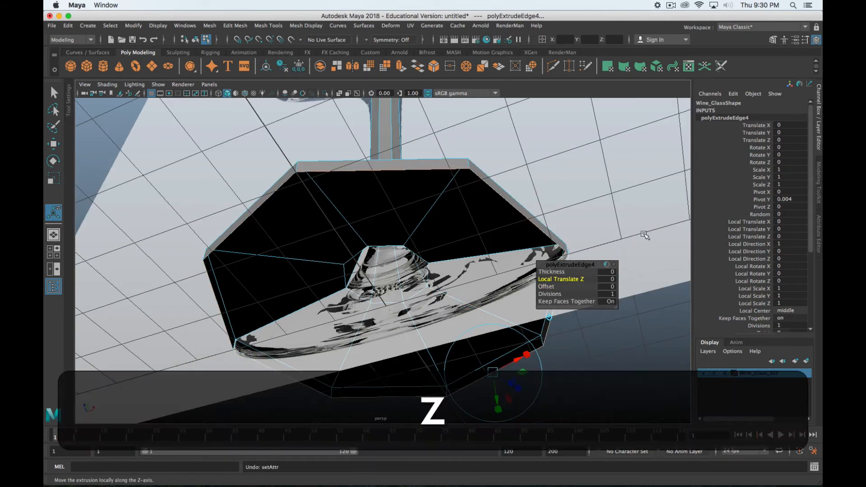
- Set the edge extrusion's Local Translate Z to -3.13, drawing the foot's underside inward to a small central opening
middle_drag(645, 235, 569, 239)
alt+drag(568, 238, 483, 258)
alt+drag(472, 308, 468, 284)
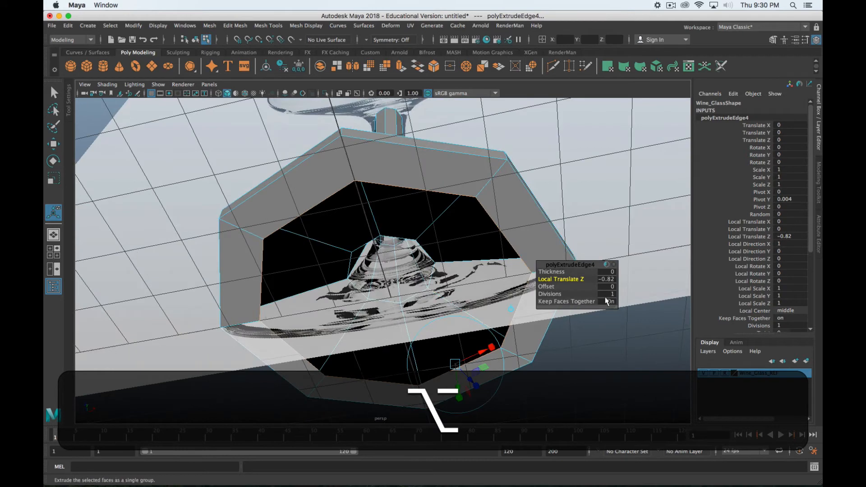
middle_drag(627, 228, 521, 253)
alt+drag(519, 255, 438, 233)
key(alt+w)
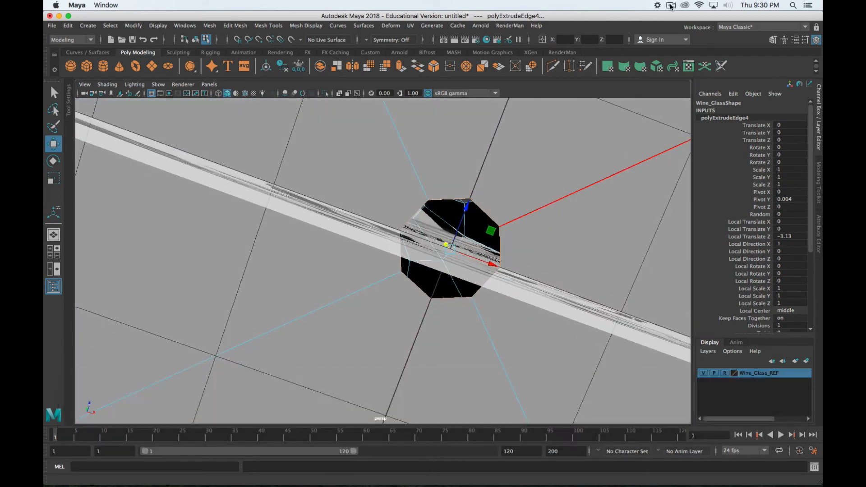
click(670, 6)
click(682, 34)
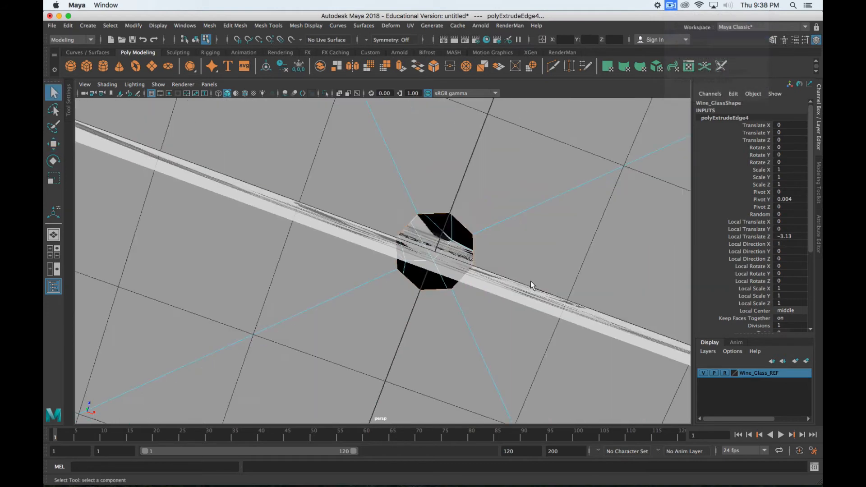
- Select two opposite edges of the small opening under the foot and bridge them to split the opening
alt+drag(531, 281, 447, 296)
scroll(448, 250, up, 5)
click(441, 276)
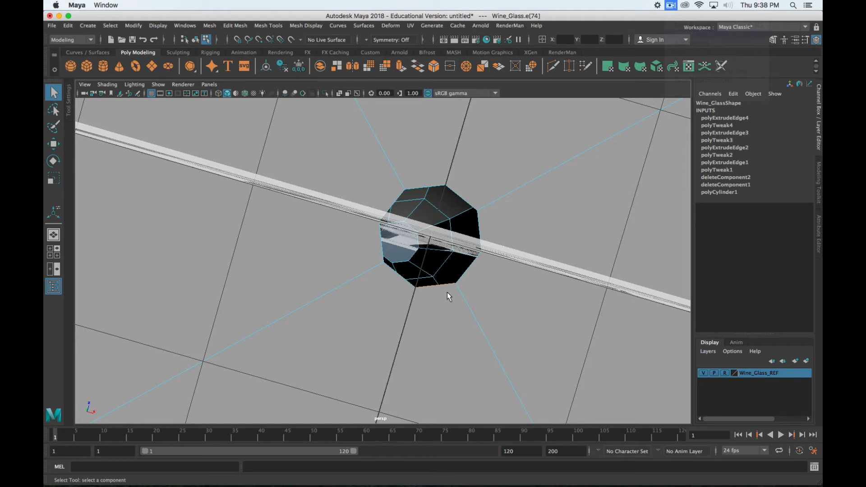
scroll(446, 287, up, 2)
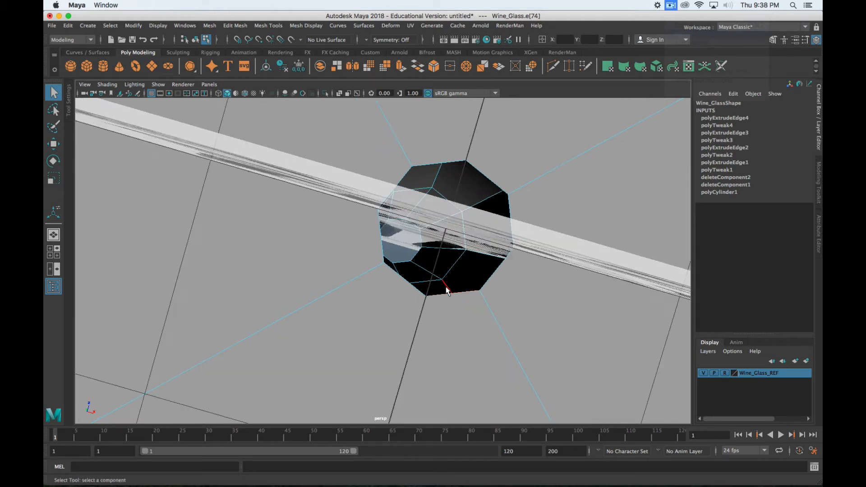
scroll(446, 289, down, 2)
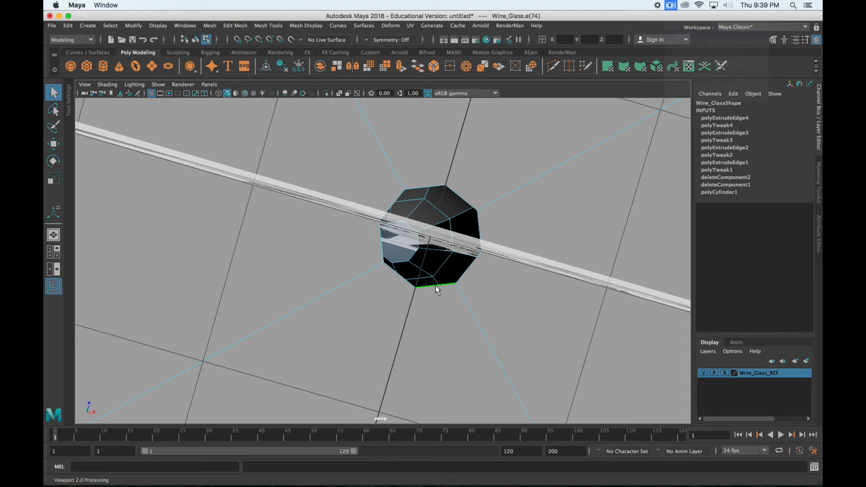
key(alt)
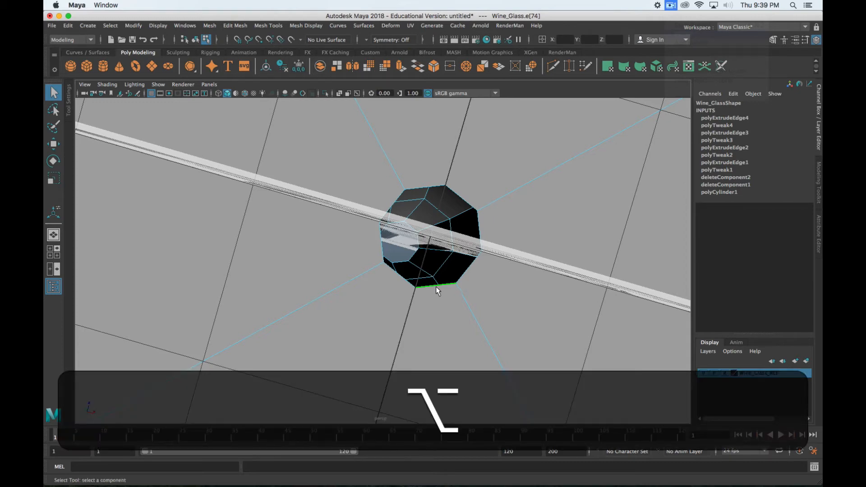
shift+click(426, 186)
alt+shift+drag(430, 339, 433, 339)
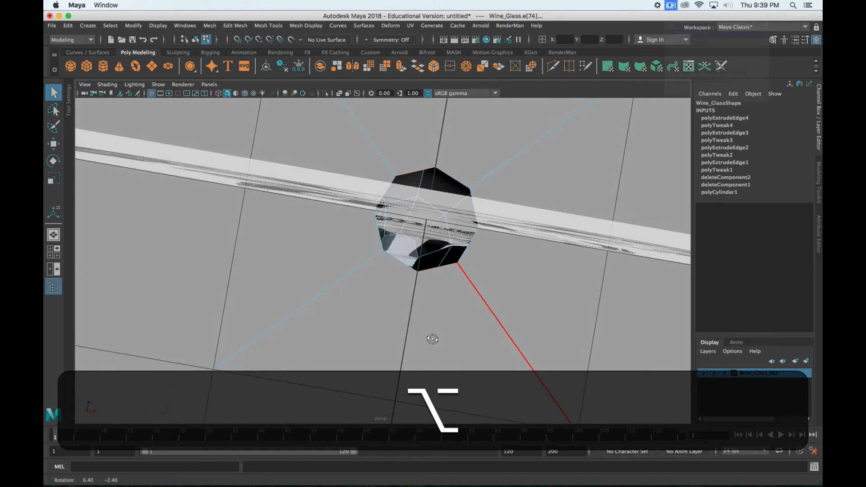
shift+right_click(442, 270)
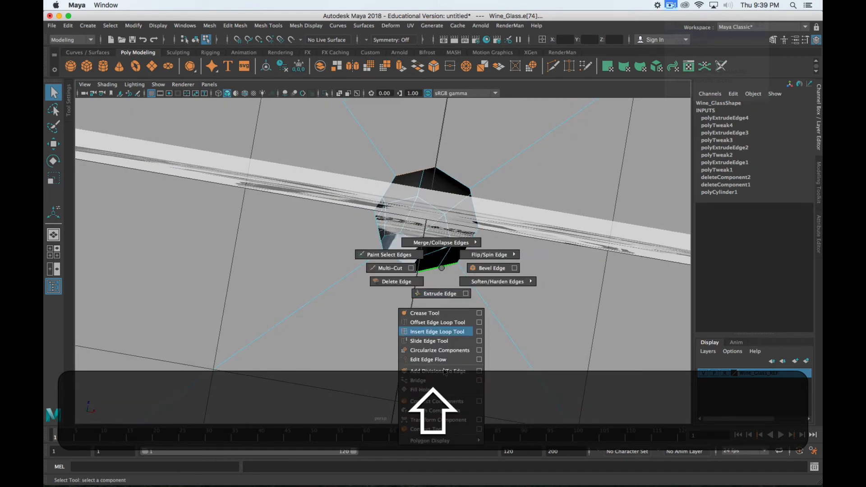
click(421, 380)
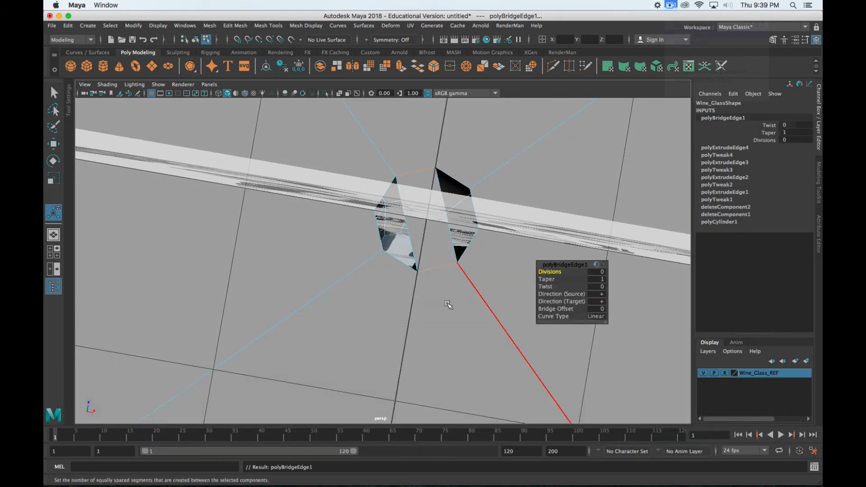
- Select border edges of the gap on one side of the bridge and close it with Fill Hole
alt+drag(448, 305, 408, 239)
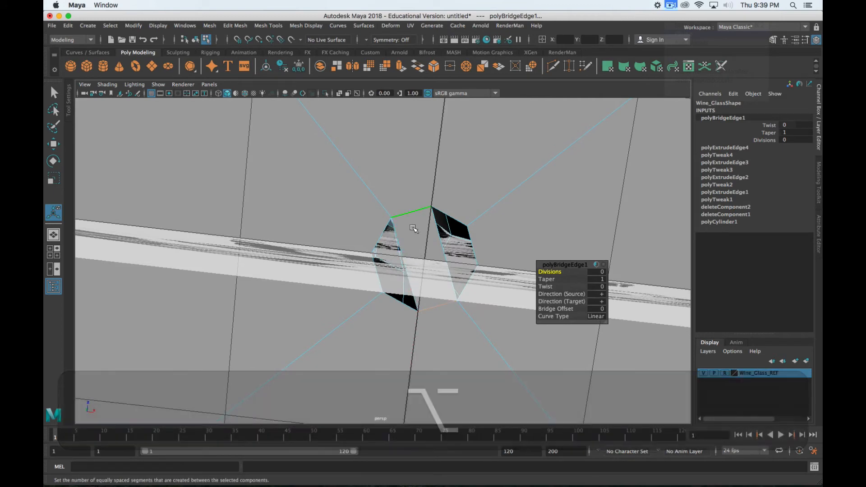
alt+drag(447, 324, 421, 337)
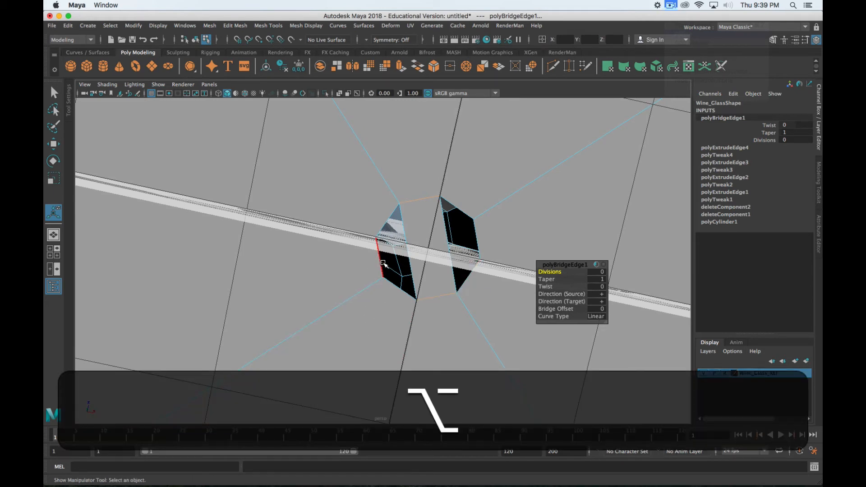
shift+click(394, 289)
shift+click(412, 277)
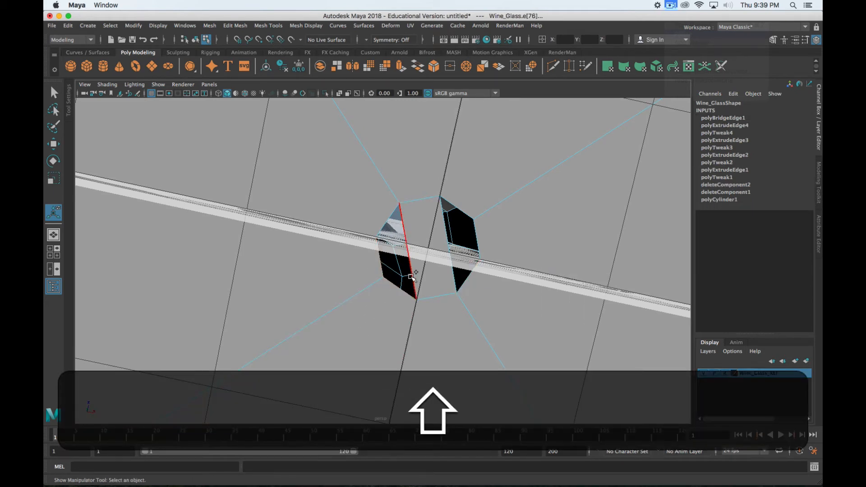
shift+right_click(391, 218)
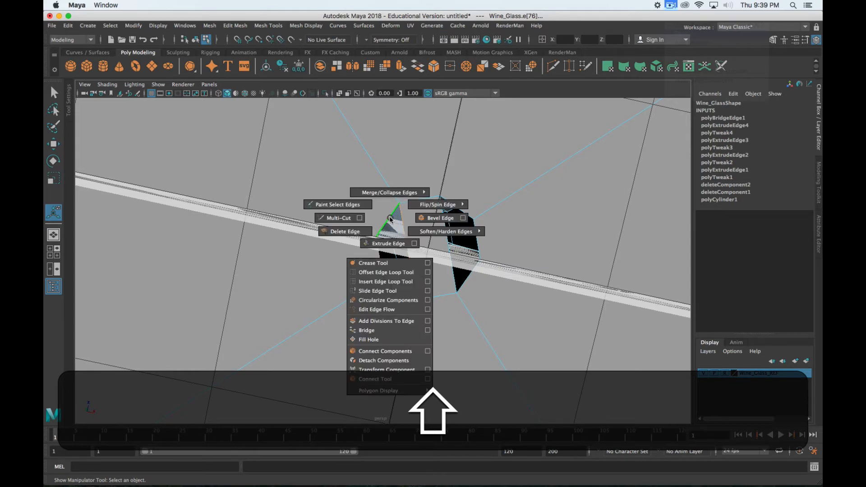
click(387, 340)
key(w)
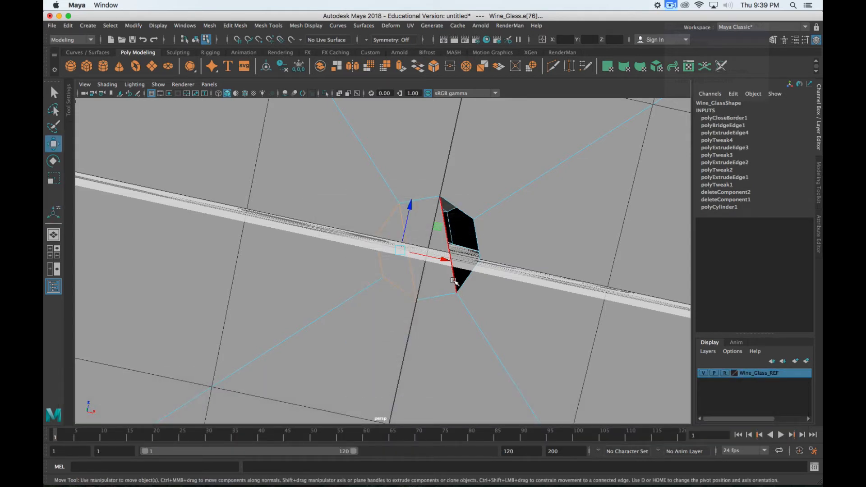
- Select a border edge of the remaining gap across the bridge, fill that hole and check the closed underside
shift+click(466, 282)
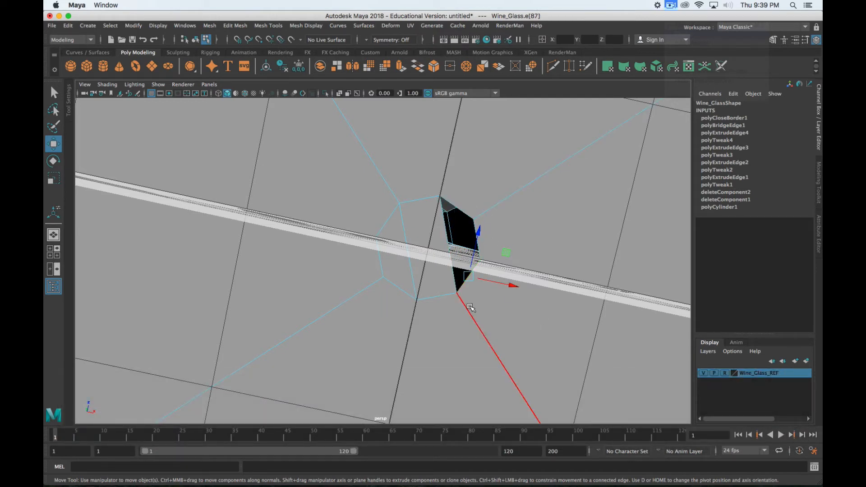
shift+right_click(461, 289)
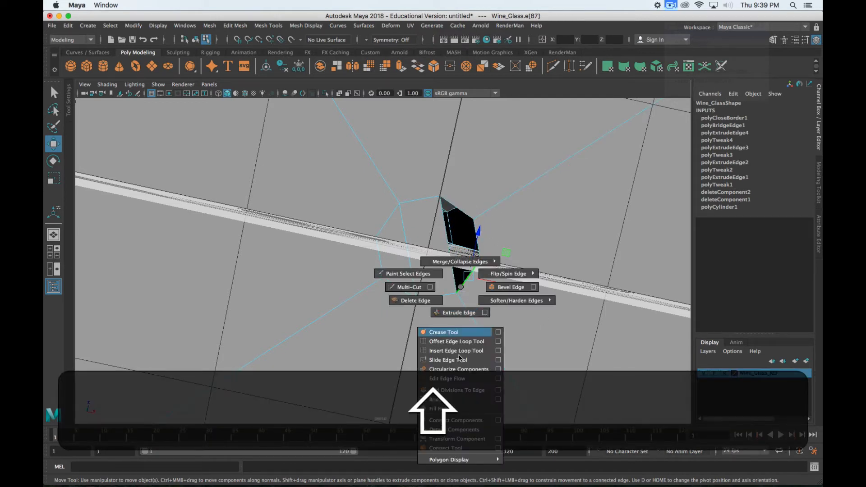
click(456, 408)
scroll(456, 374, up, 5)
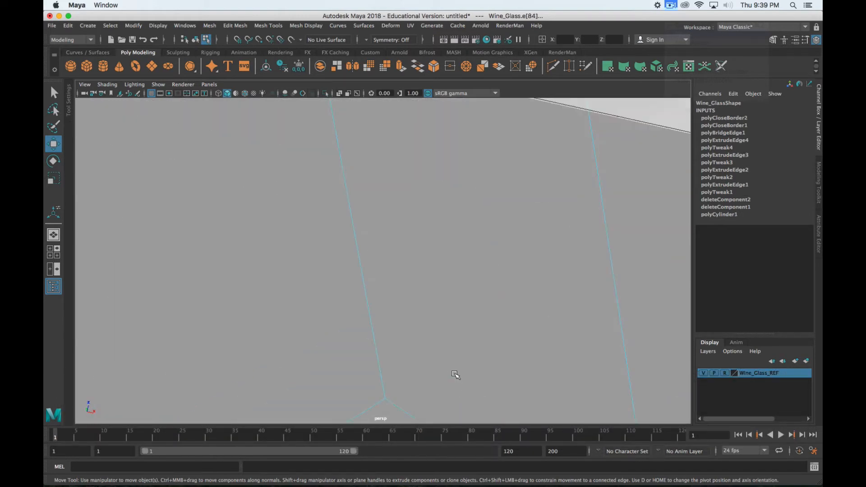
scroll(456, 375, down, 5)
click(507, 245)
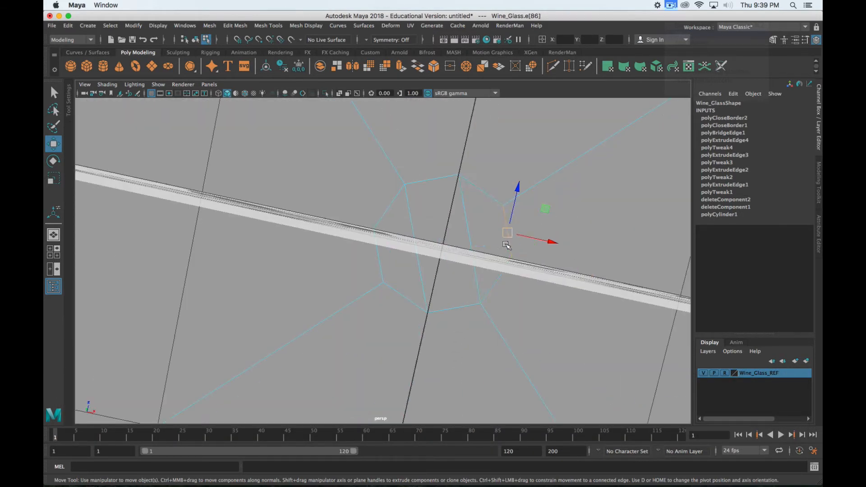
alt+drag(479, 239, 444, 295)
- Undo both hole fills and the bridge at the centre of the foot's underside
key(z)
key(z)
key(z)
key(z)
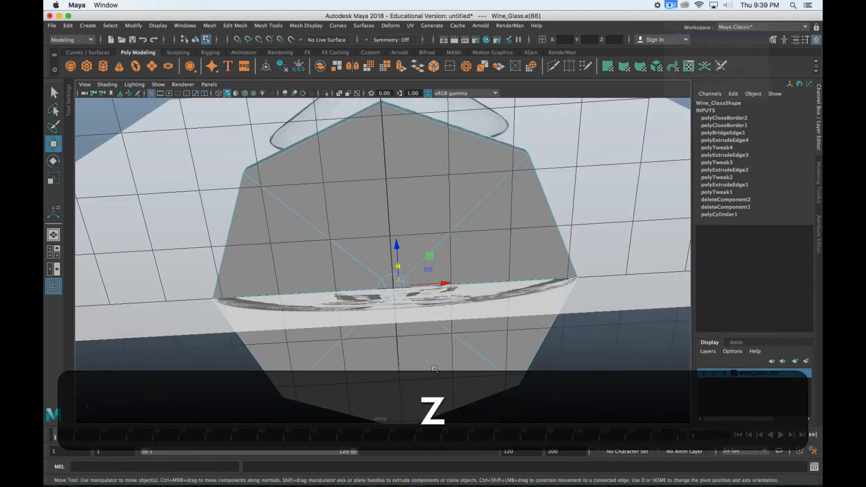
click(672, 4)
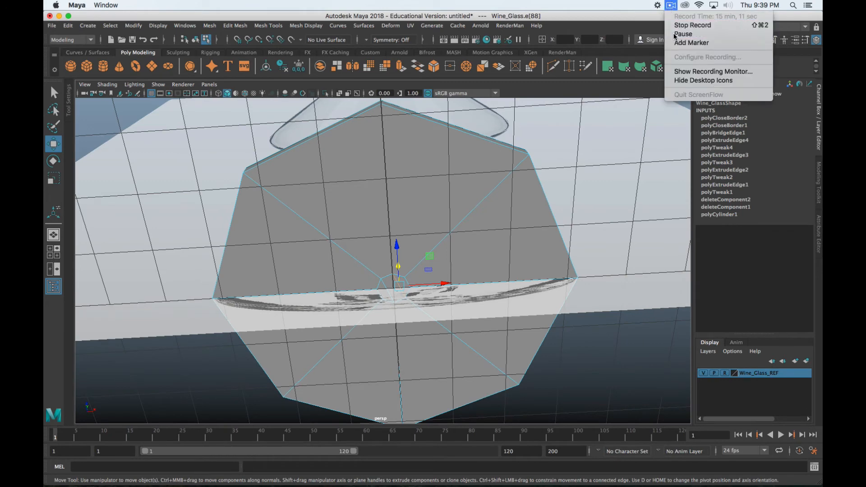
click(675, 34)
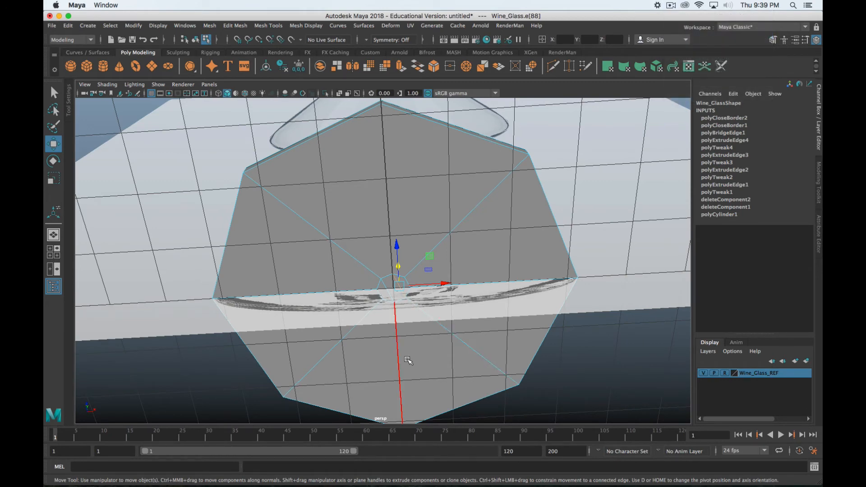
scroll(408, 357, up, 5)
alt+drag(408, 353, 443, 234)
key(z)
key(z)
key(z)
key(z)
key(z)
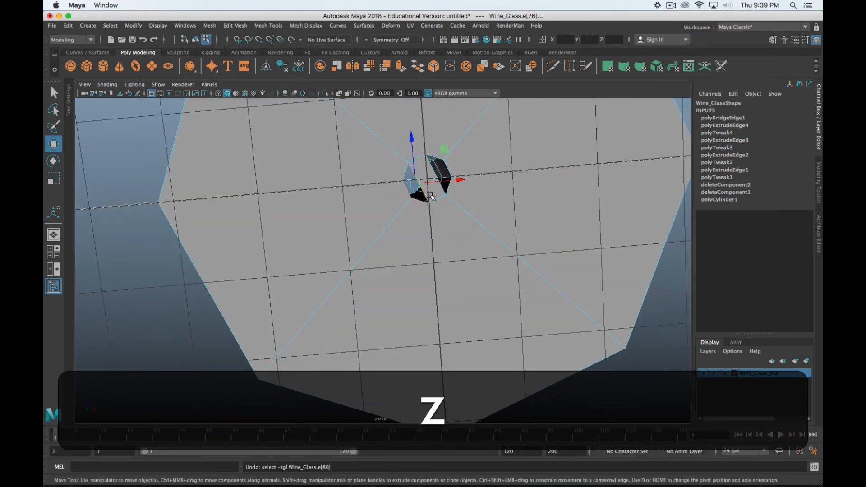
key(z)
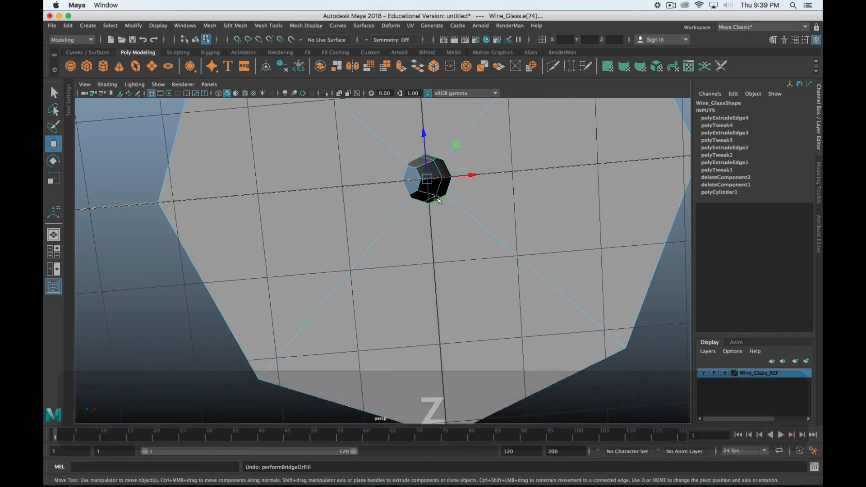
- Close the whole central opening in the foot's underside with a single Fill Hole
shift+right_drag(437, 198, 437, 320)
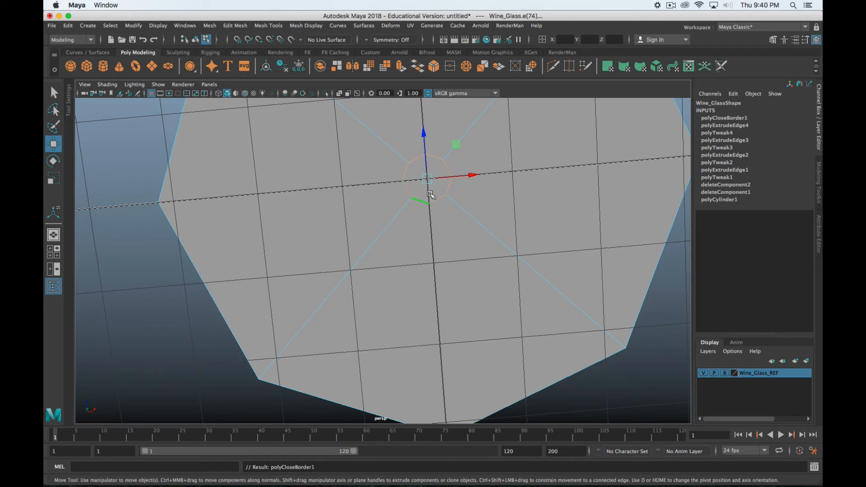
alt+drag(431, 195, 437, 178)
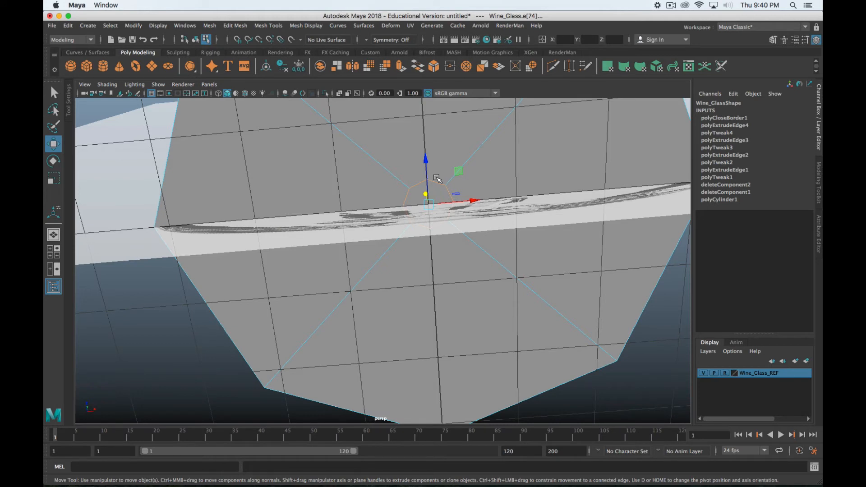
- Undo the single Fill Hole on the foot's underside and bridge opposite border edges across the central opening
alt+drag(433, 207, 437, 204)
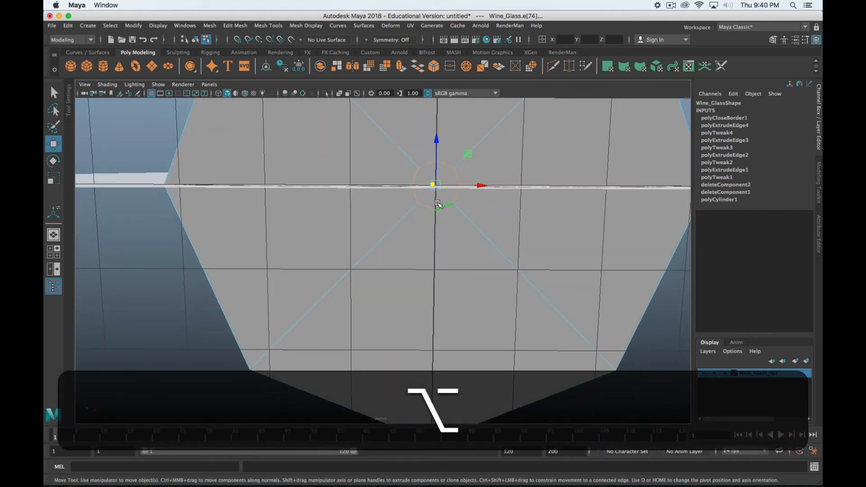
key(z)
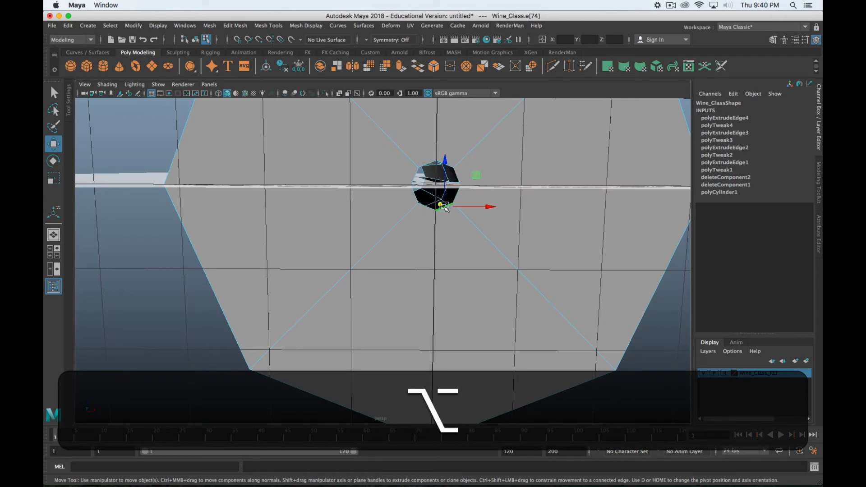
shift+right_drag(431, 180, 435, 273)
scroll(457, 251, up, 5)
alt+middle_drag(500, 170, 444, 289)
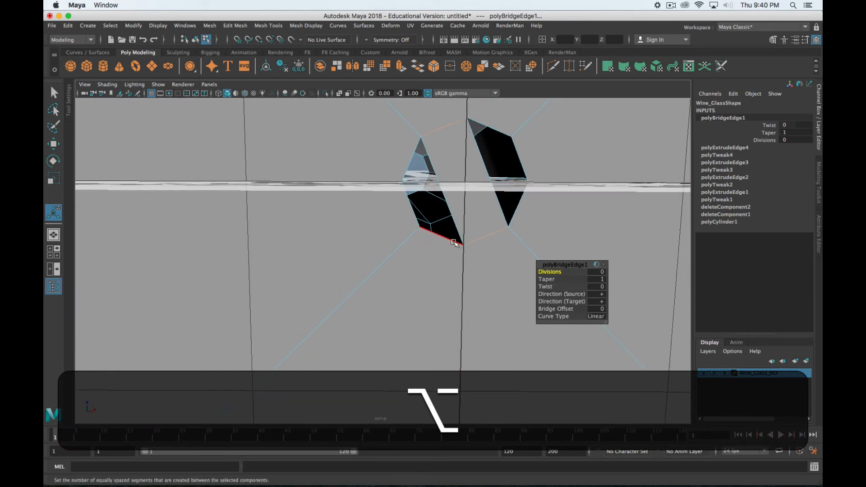
- Close the two remaining gaps on either side of the underside bridge with Fill Hole
click(453, 241)
shift+right_drag(453, 242, 445, 347)
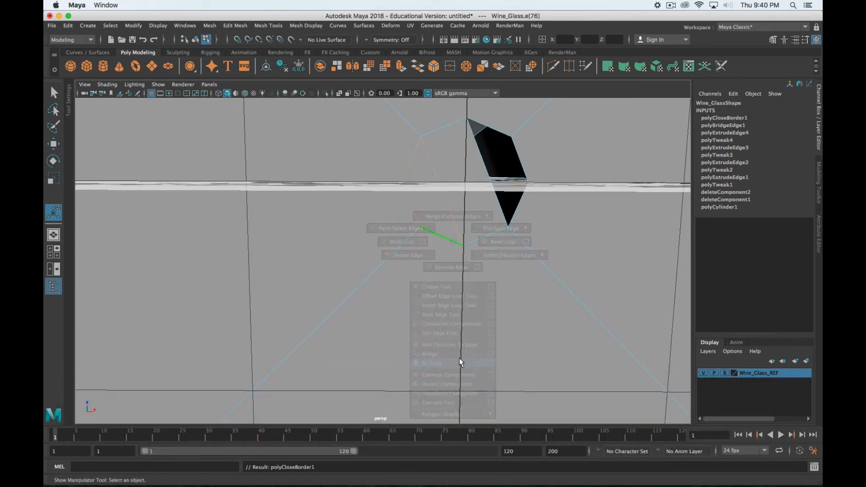
click(516, 211)
shift+right_drag(517, 211, 515, 328)
scroll(516, 329, down, 10)
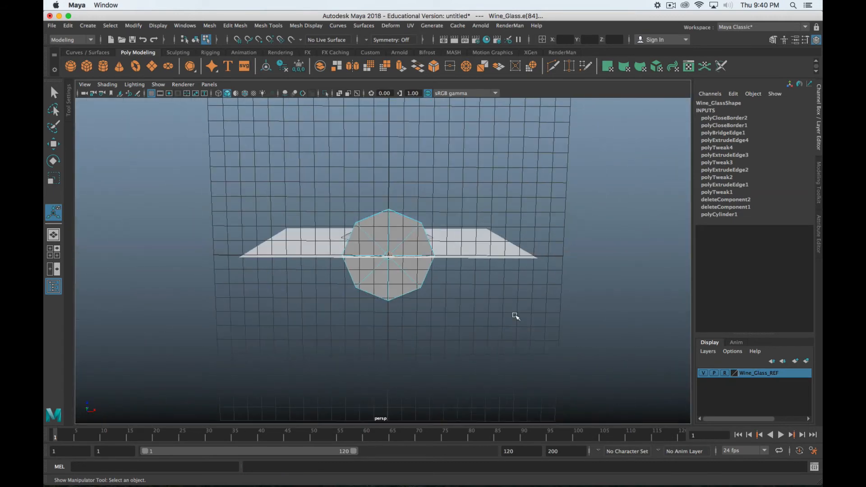
- Select the edge loop at the top of the stem in the front view and scale it outward to the reference stem's width
alt+drag(516, 314, 384, 250)
scroll(384, 249, up, 8)
alt+middle_drag(399, 268, 397, 378)
alt+shift+middle_drag(410, 179, 410, 212)
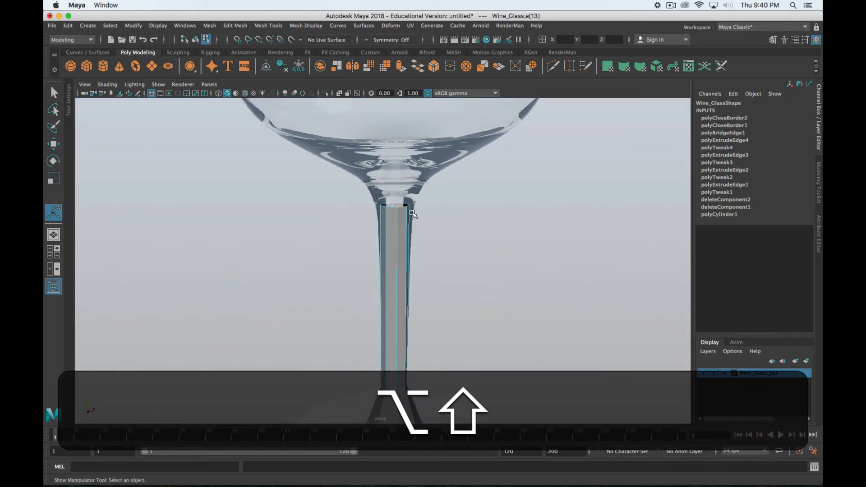
alt+shift+drag(395, 211, 391, 205)
key(space)
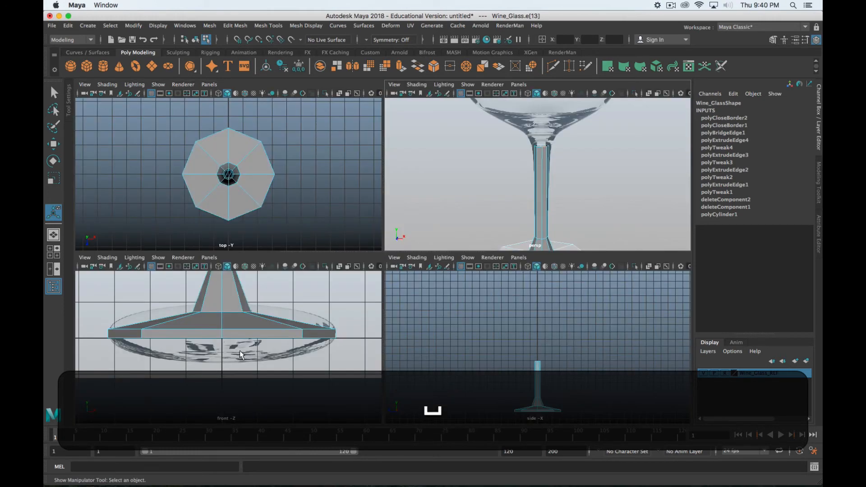
key(space)
scroll(342, 216, down, 3)
scroll(349, 206, up, 3)
alt+middle_drag(356, 196, 348, 372)
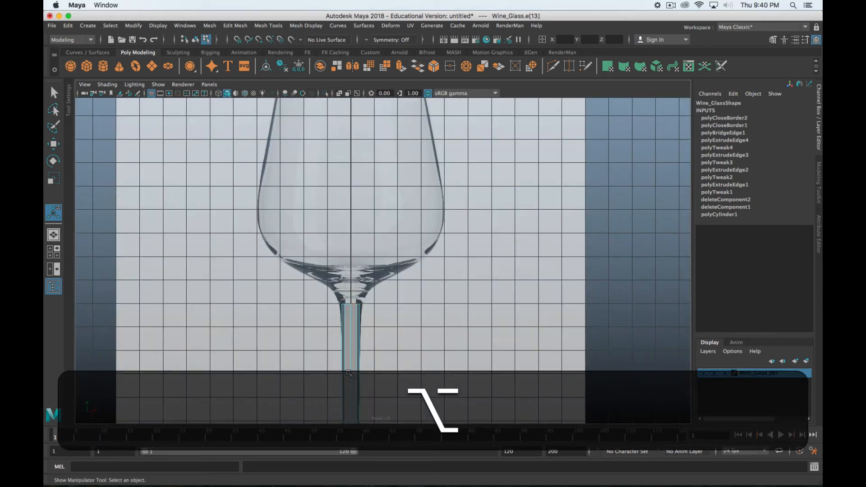
alt+shift+middle_drag(401, 283, 423, 310)
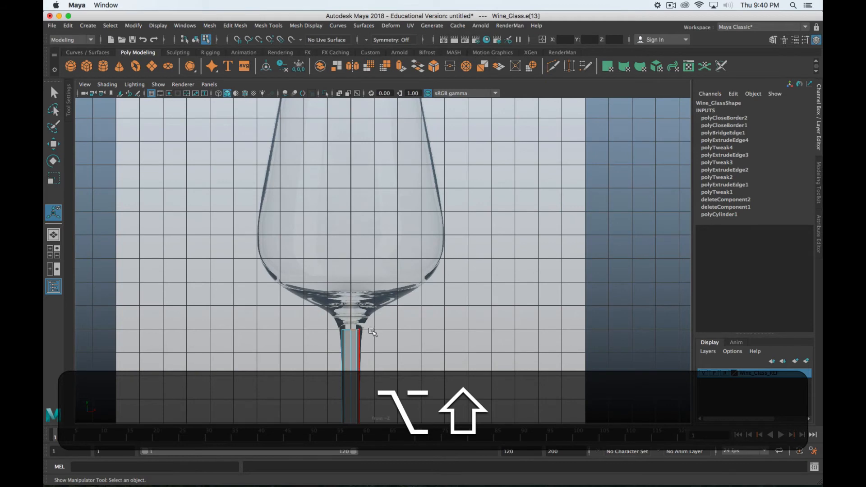
alt+shift+middle_drag(373, 331, 430, 284)
scroll(431, 303, up, 5)
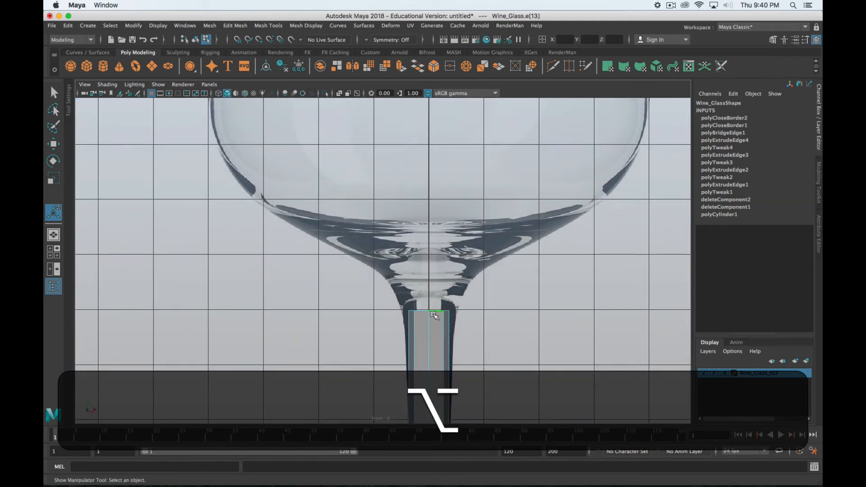
double_click(436, 313)
key(r)
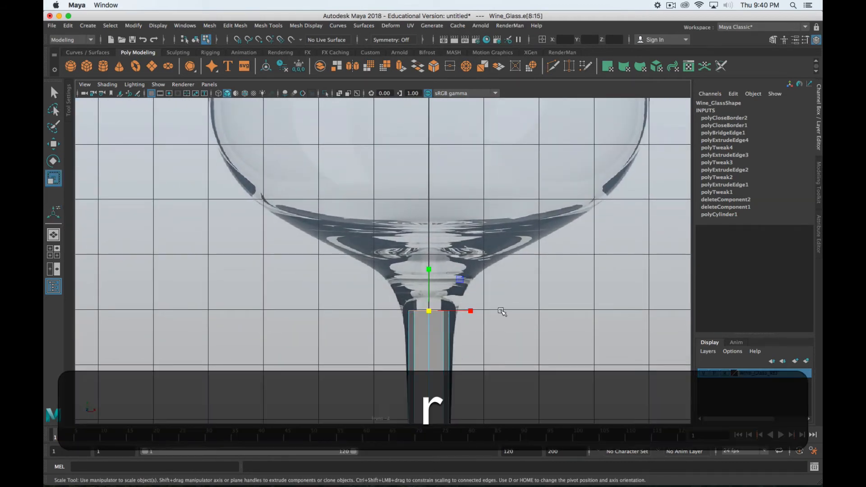
middle_drag(498, 310, 517, 307)
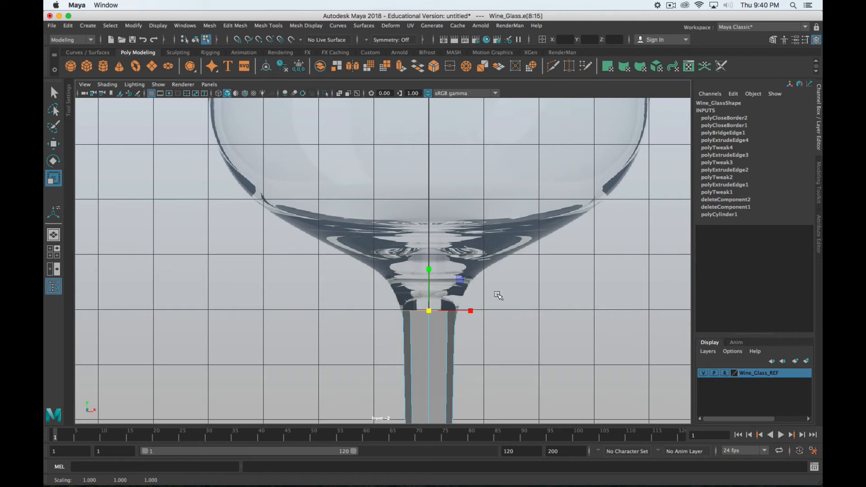
- Extrude the stem's top edge loop up to a height of about 7.77 and widen it to the reference's flare below the bowl
key(w)
key(shift)
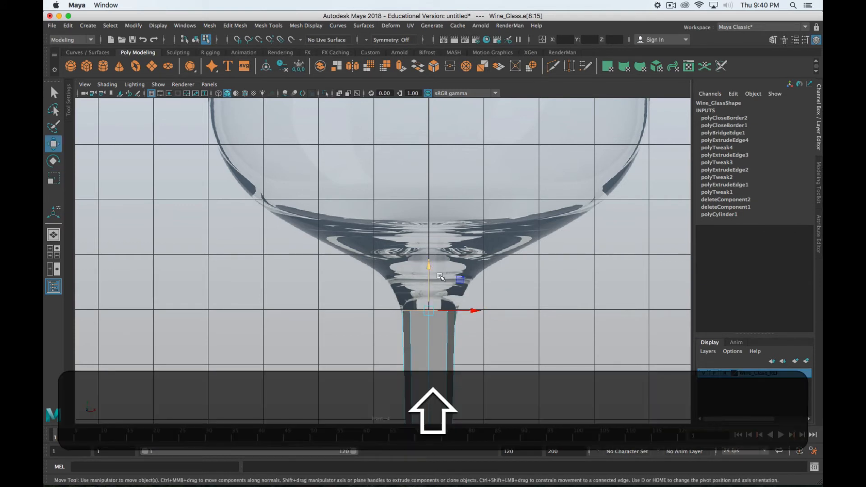
shift+drag(429, 272, 436, 232)
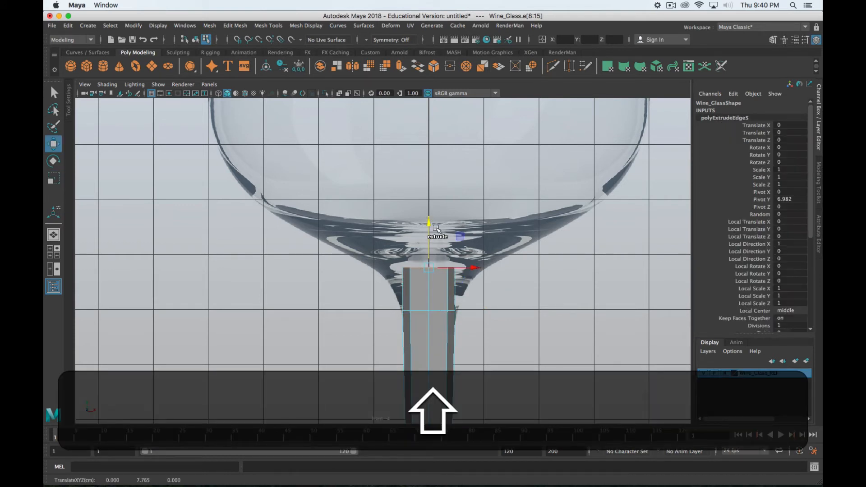
key(shift+r)
middle_drag(501, 264, 545, 271)
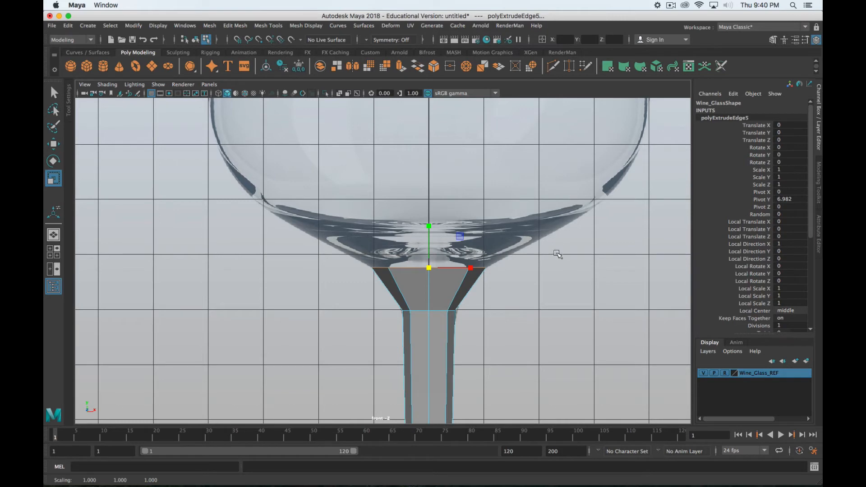
- Extrude the flare's top edge loop up to about 8.65 and scale it outward about 2.6 times to follow the bowl's base
alt+middle_drag(558, 255, 487, 271)
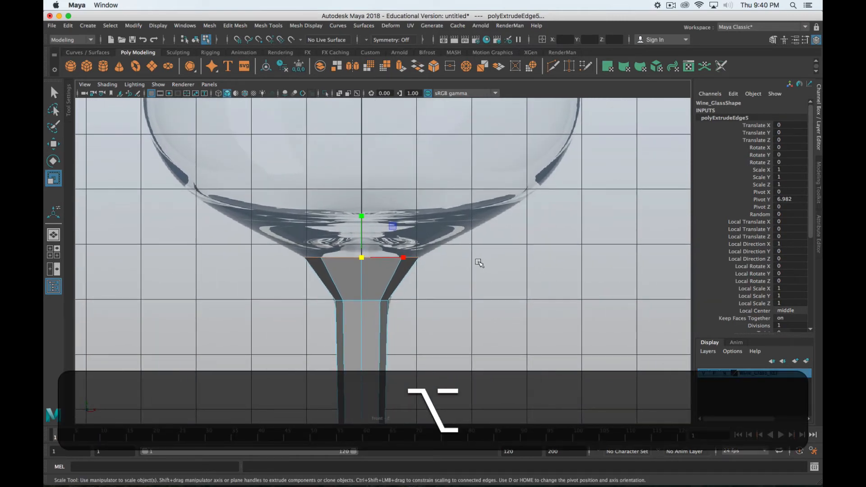
key(w)
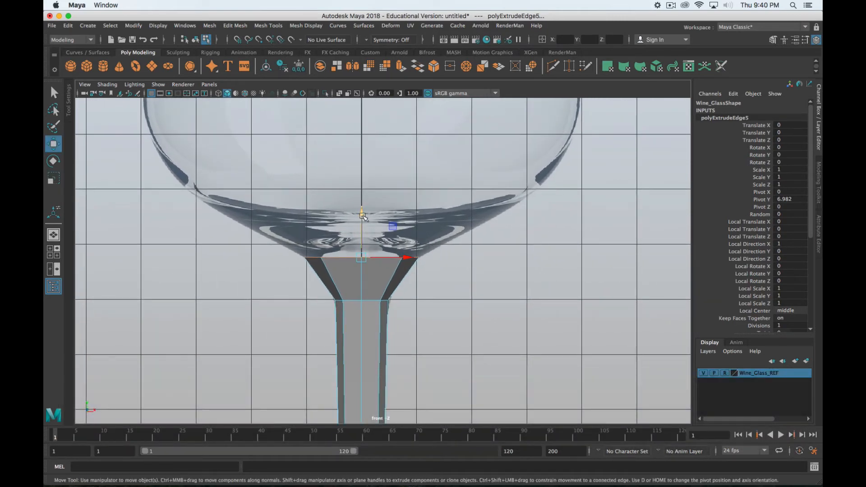
shift+drag(362, 217, 377, 171)
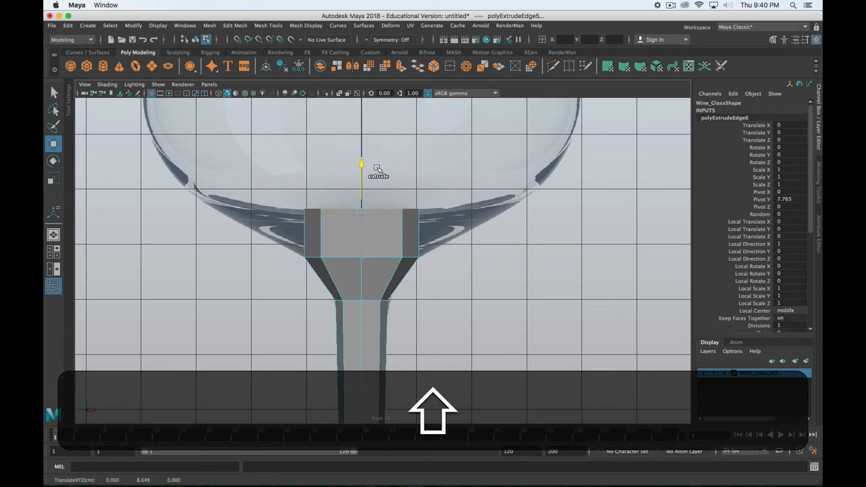
key(r)
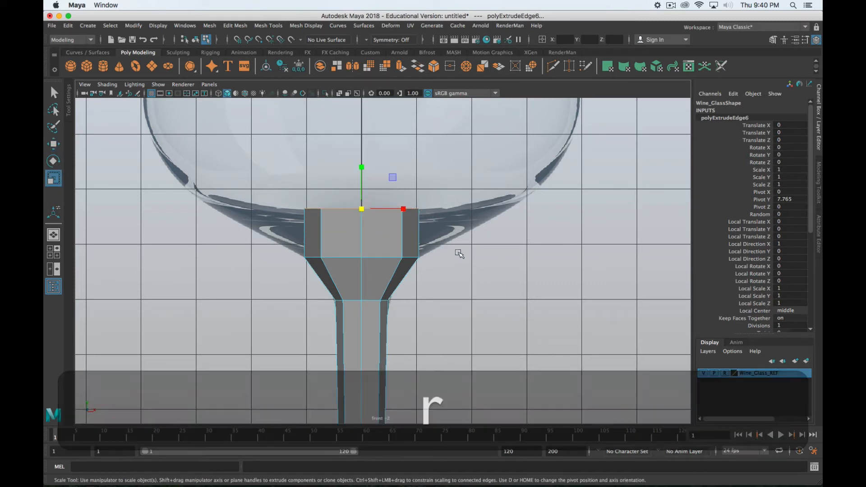
key(r)
middle_drag(425, 230, 554, 247)
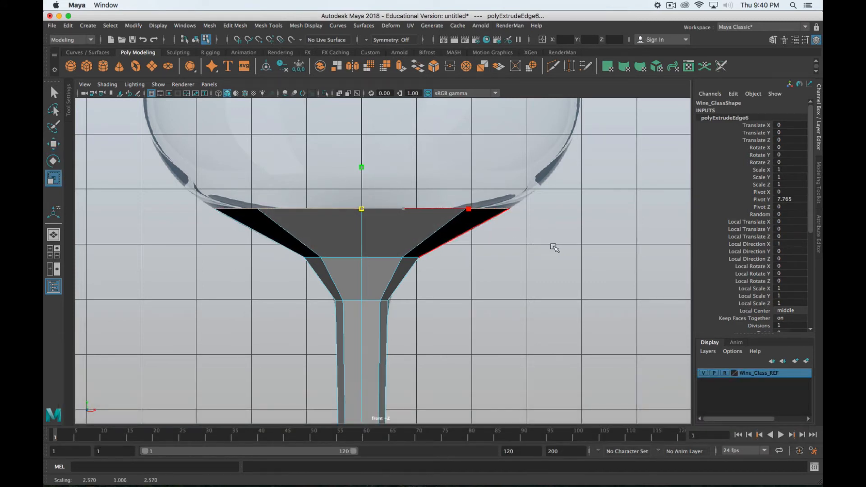
- Extrude the bowl's open edge loop up to a height of about 9.85 and widen it to the reference outline
key(space)
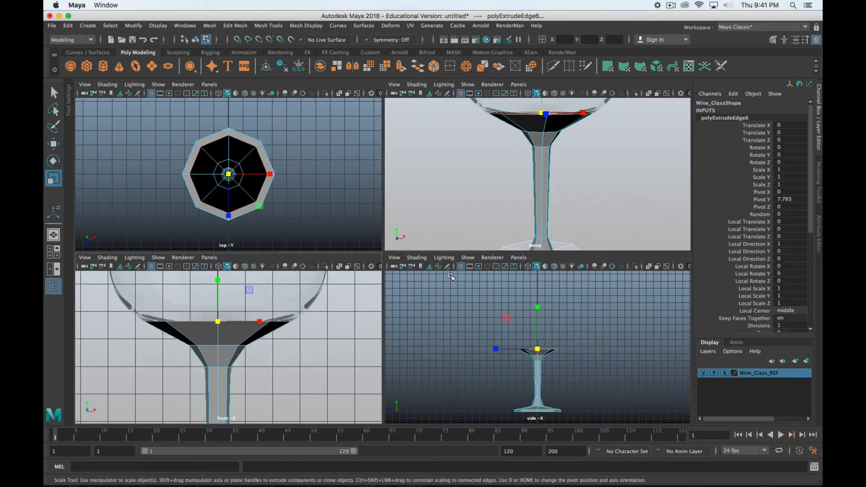
mouse_move(535, 183)
alt+mouse_down()
mouse_move(528, 198)
mouse_move(553, 187)
mouse_move(650, 187)
mouse_move(467, 192)
mouse_move(528, 177)
mouse_move(522, 193)
alt+mouse_up()
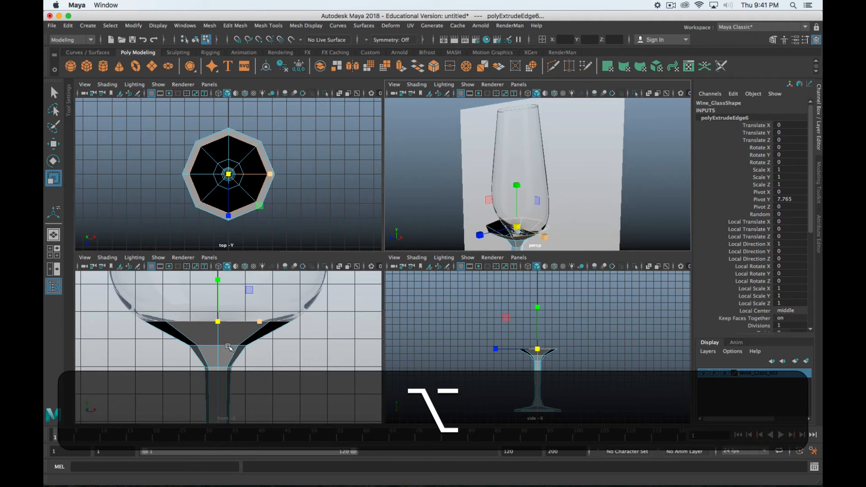
alt+middle_drag(238, 338, 259, 361)
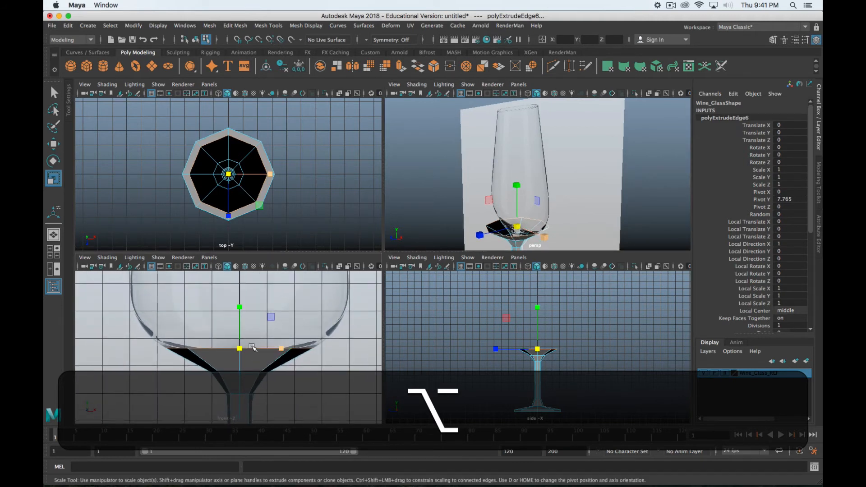
key(w)
shift+drag(241, 299, 247, 274)
key(r)
middle_drag(301, 366, 321, 372)
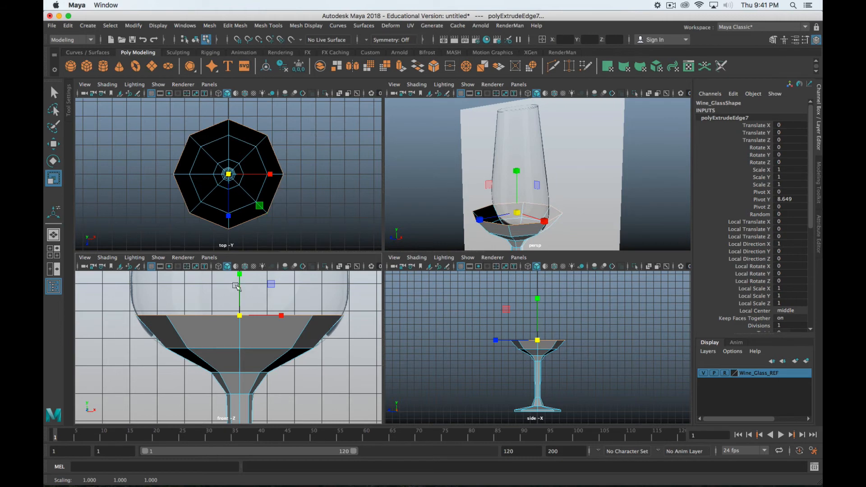
- Extrude the bowl's open edge loop up to about 10.97 and scale it to the reference's widest part, redoing the first scaling
key(w)
alt+middle_drag(241, 289, 237, 338)
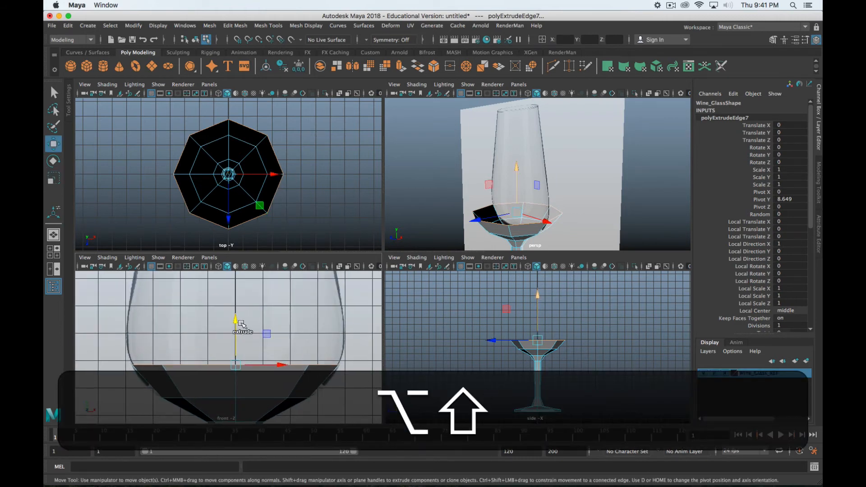
shift+drag(236, 320, 252, 293)
drag(269, 310, 274, 314)
key(alt)
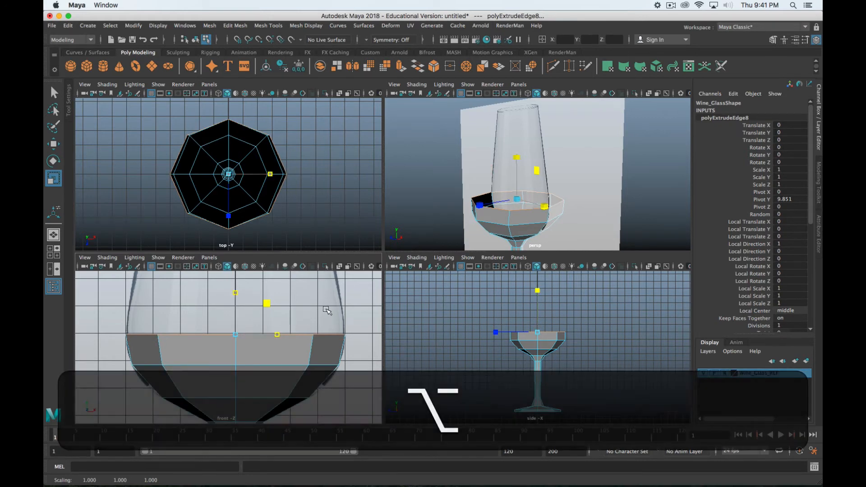
key(r)
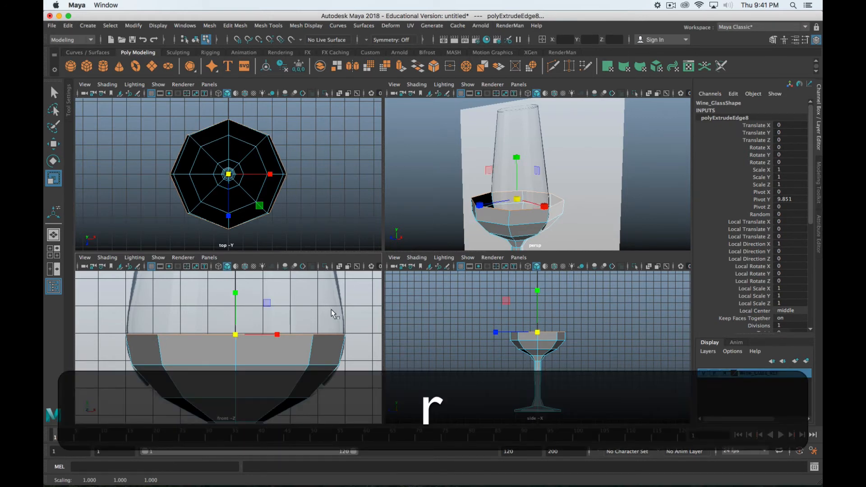
key(z)
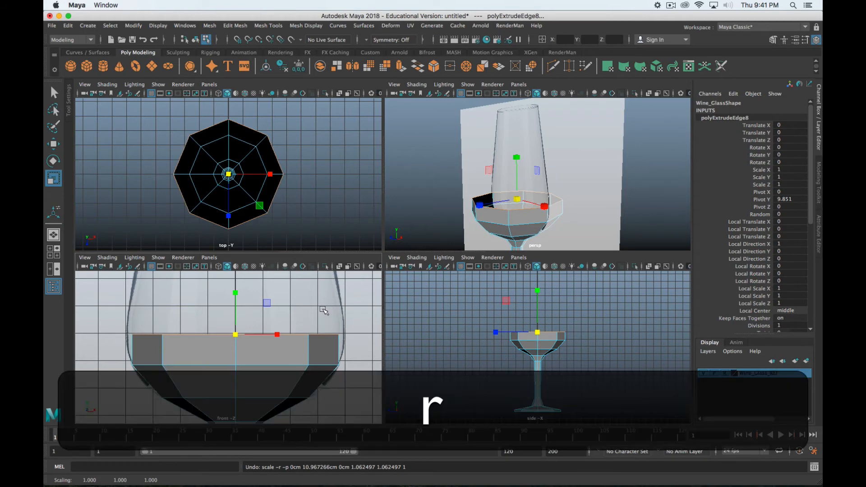
middle_drag(320, 307, 336, 346)
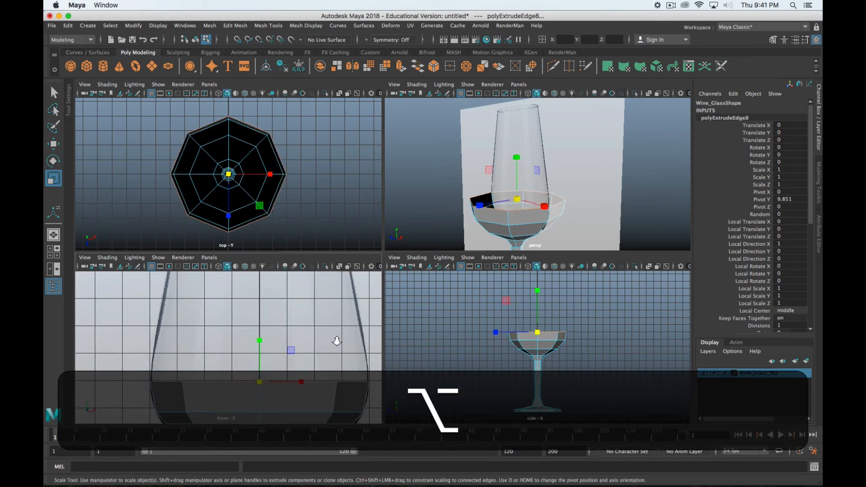
- Extrude the bowl's wall up to the reference rim at about 18.25 and scale the top edge loop inward to the rim's width
alt+right_drag(337, 342, 309, 330)
key(w)
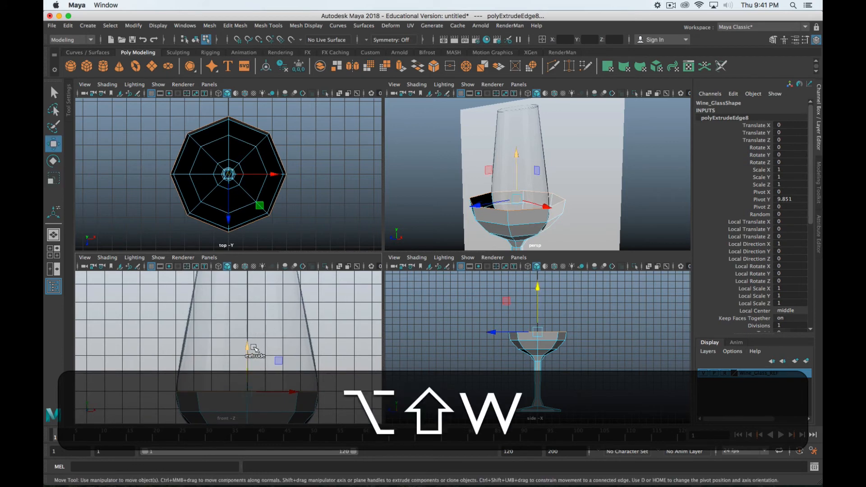
shift+drag(249, 347, 251, 247)
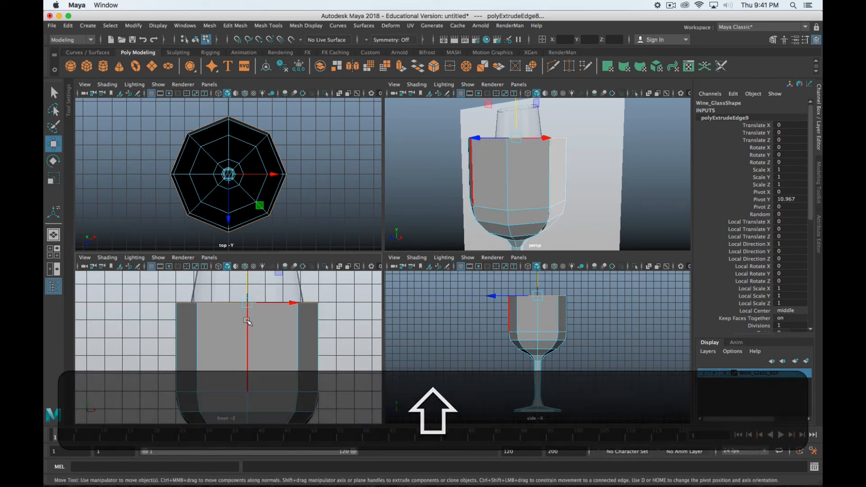
alt+right_drag(251, 247, 256, 321)
drag(257, 321, 250, 282)
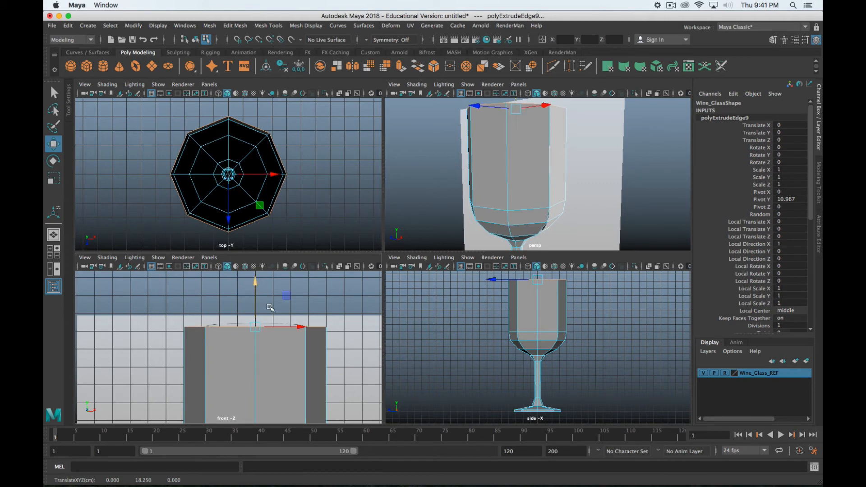
key(r)
key(w)
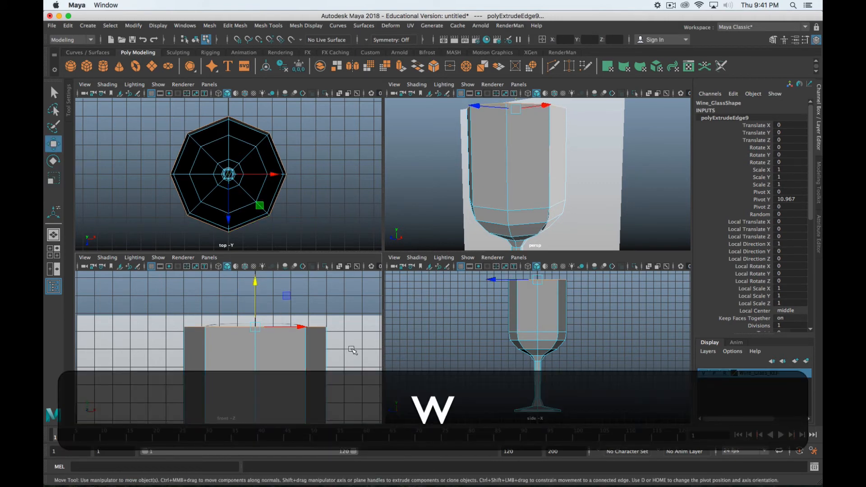
key(r)
middle_drag(357, 344, 305, 310)
scroll(327, 347, down, 4)
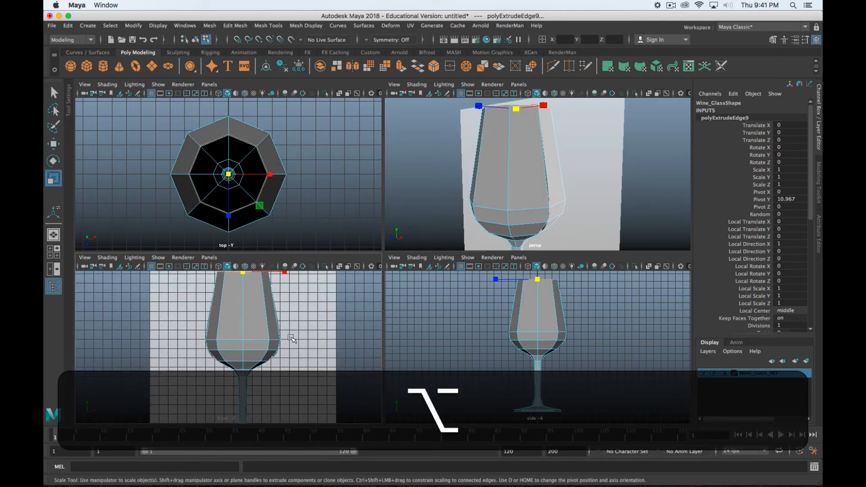
scroll(284, 370, up, 3)
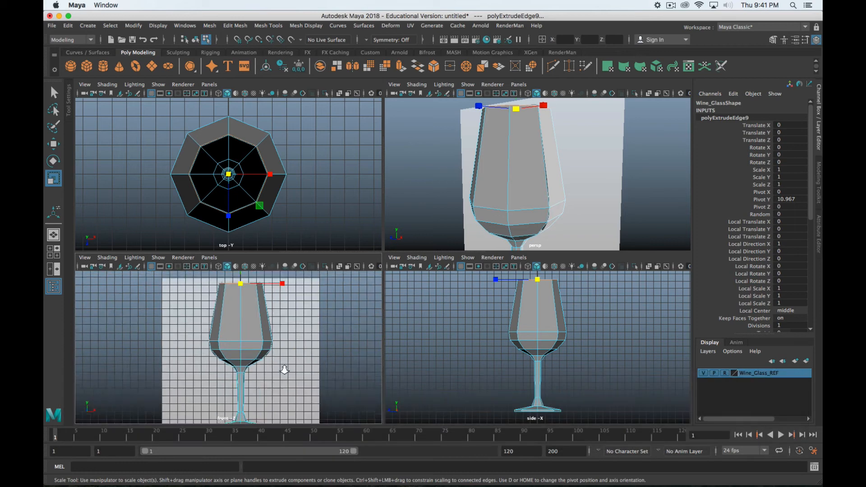
- Insert two evenly spaced edge loops in the flare between the foot and the stem, with multiple edge loops set to 2
key(space)
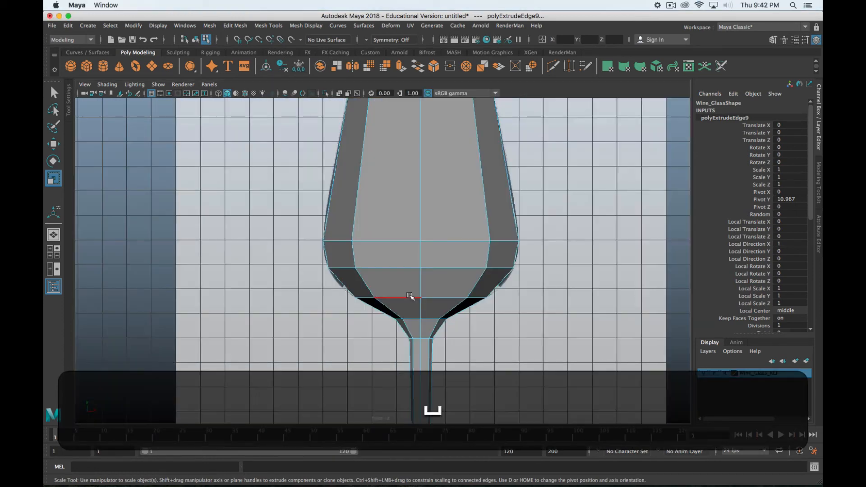
alt+middle_drag(446, 314, 430, 296)
key(alt+4)
scroll(430, 295, up, 6)
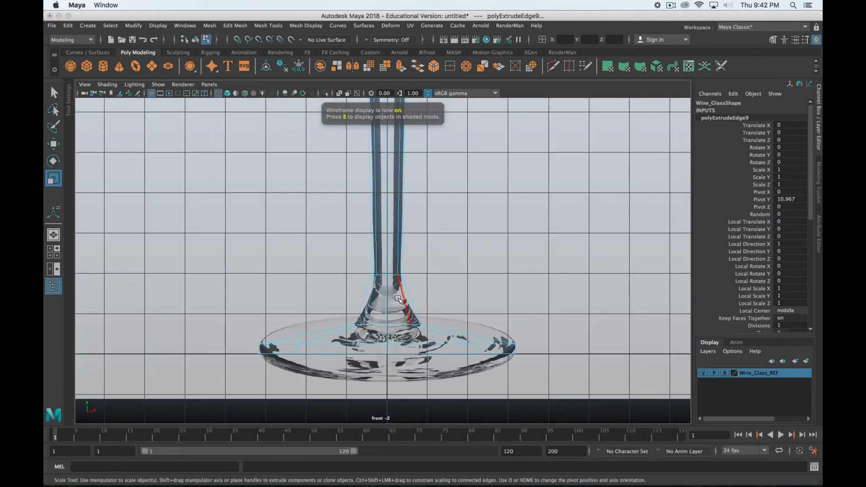
alt+right_drag(419, 334, 429, 302)
alt+middle_drag(429, 302, 433, 228)
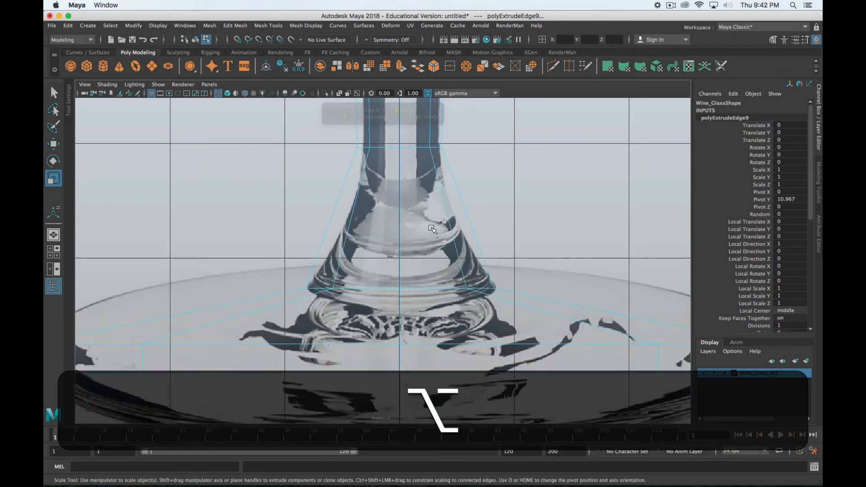
click(450, 225)
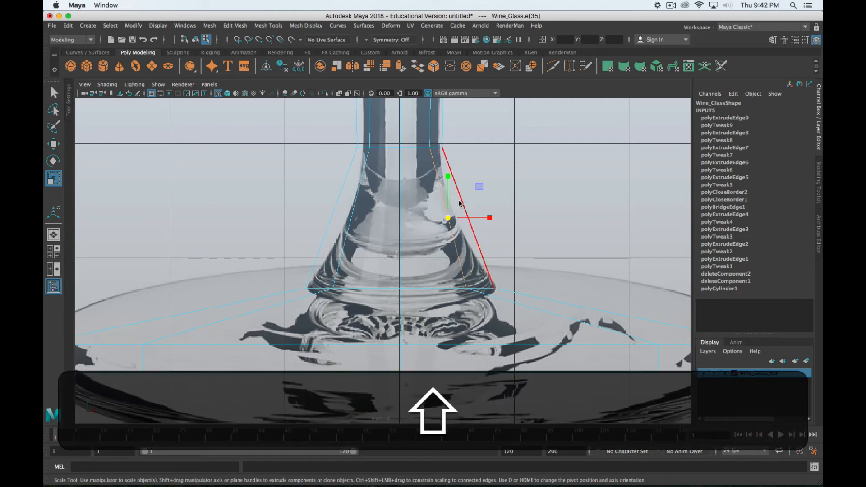
shift+right_drag(459, 202, 496, 266)
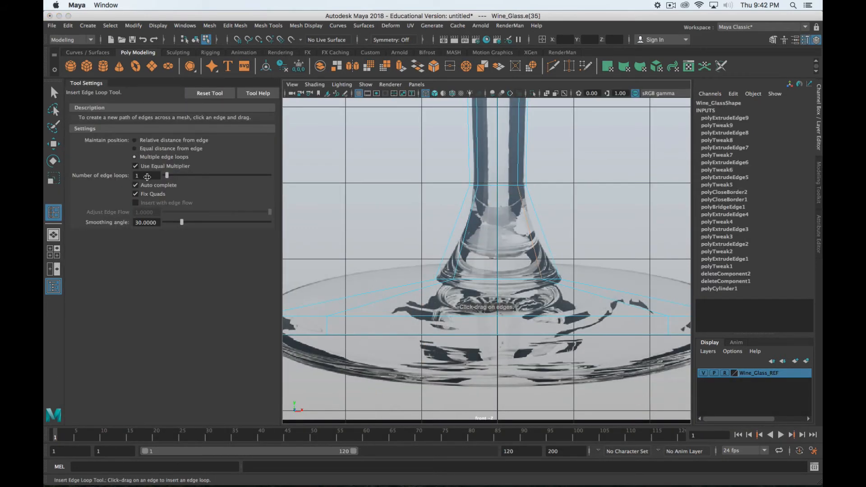
text(2)
key(Return)
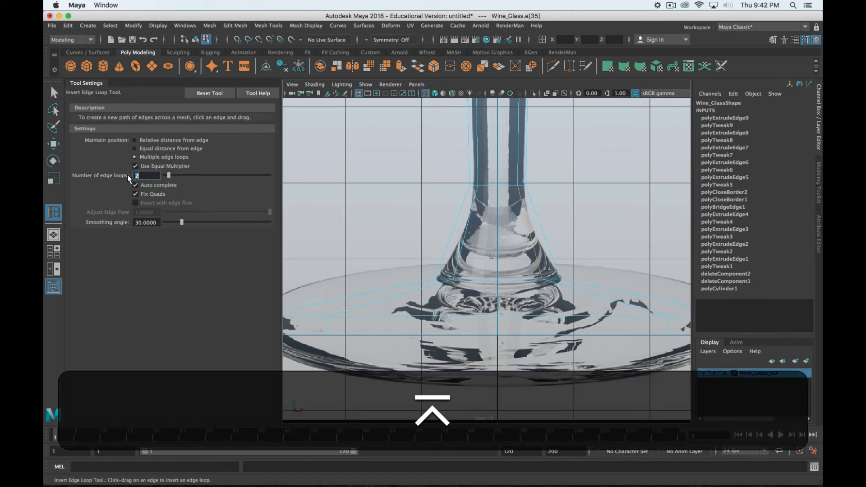
click(530, 238)
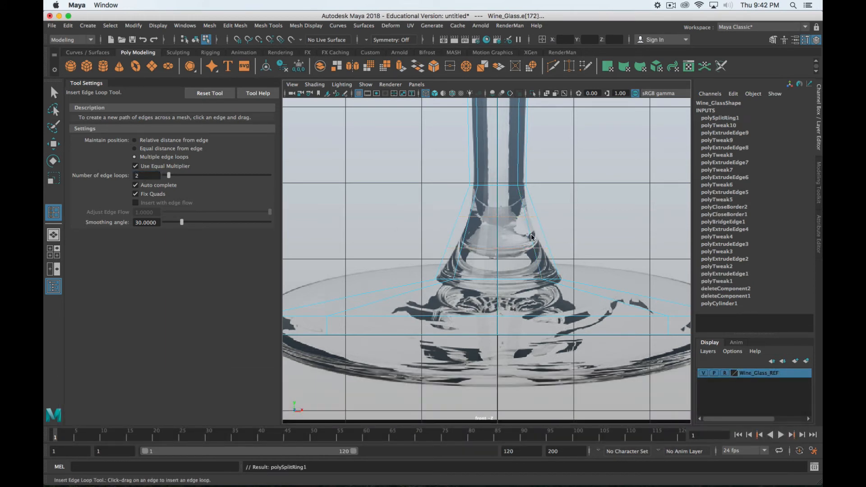
key(r)
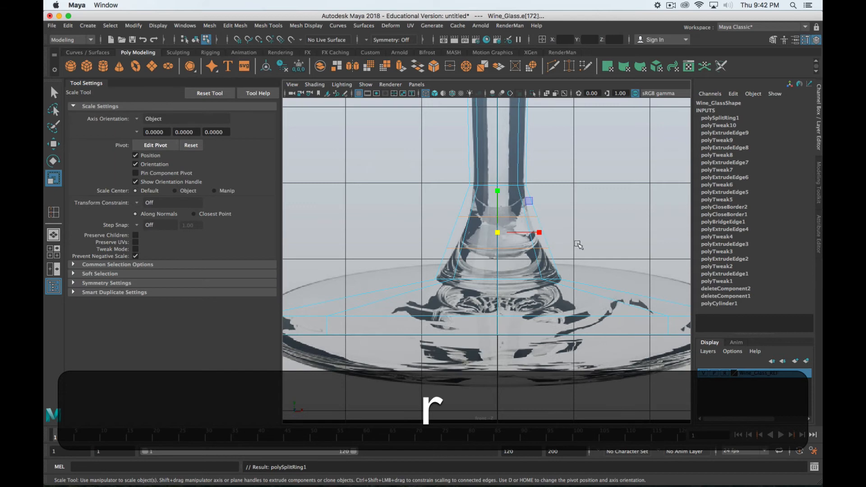
middle_drag(593, 240, 609, 240)
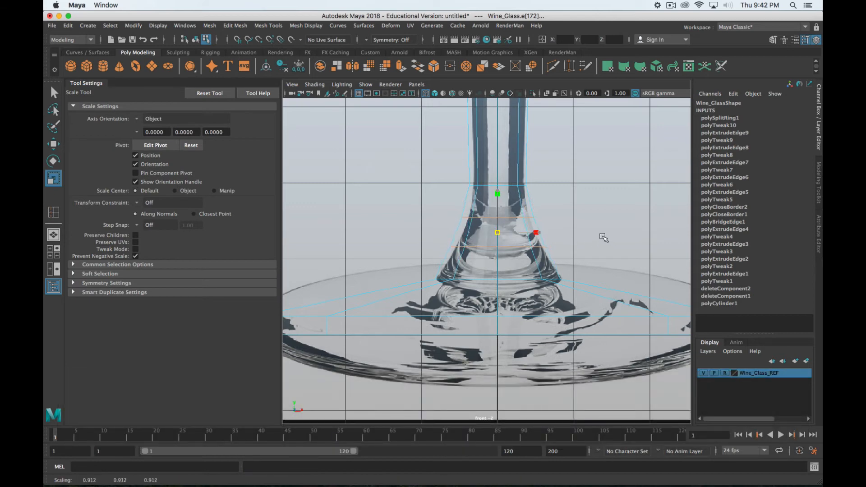
key(z)
- Scale the flare's two new edge loops inward horizontally, keeping their heights, so the flare curves from the foot into the stem
key(space)
key(space)
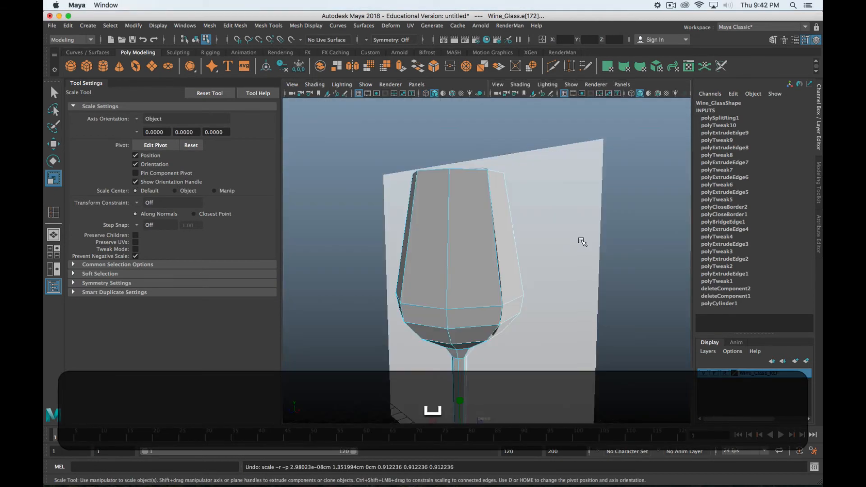
alt+middle_drag(459, 413, 496, 237)
scroll(465, 257, up, 8)
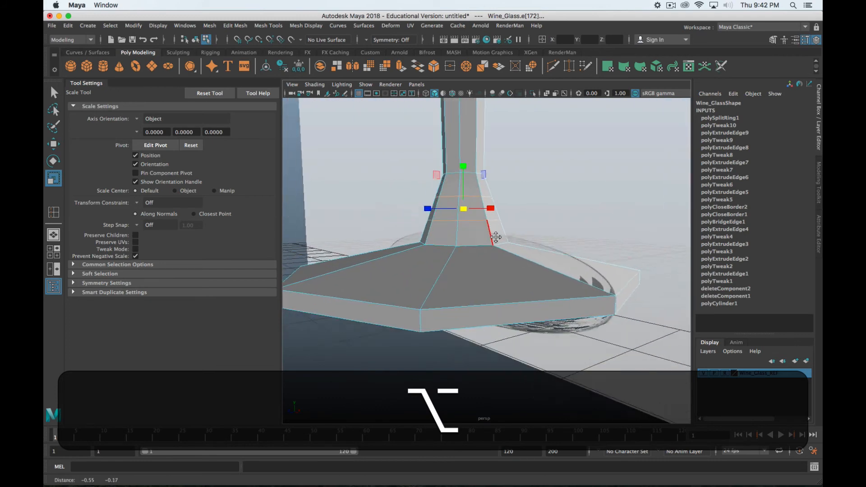
alt+drag(496, 237, 460, 197)
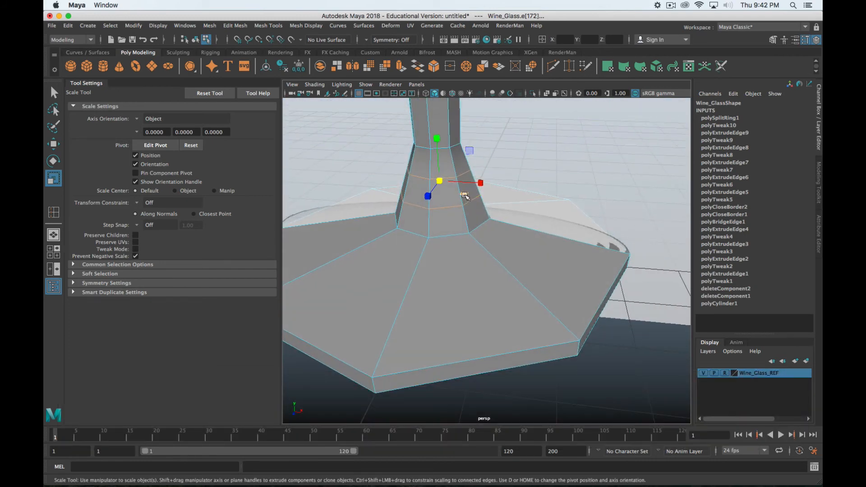
scroll(465, 196, down, 3)
scroll(465, 196, up, 4)
scroll(465, 196, down, 1)
alt+middle_drag(464, 196, 484, 245)
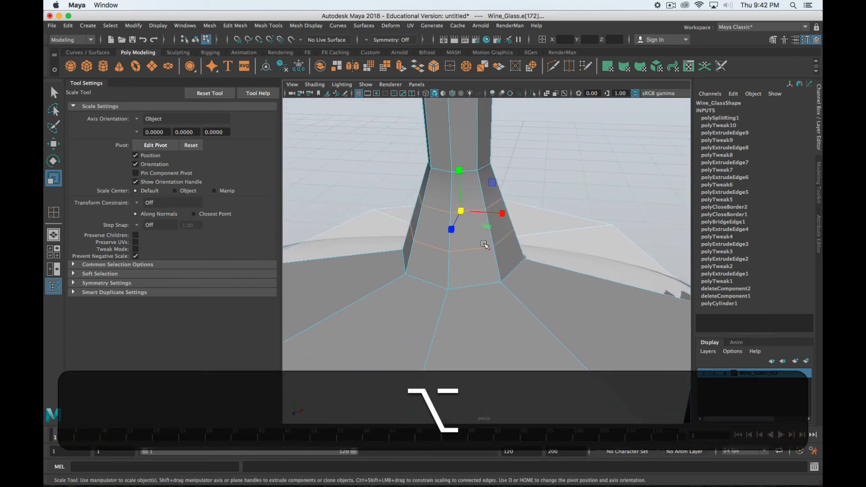
alt+drag(484, 245, 483, 225)
alt+drag(483, 226, 503, 299)
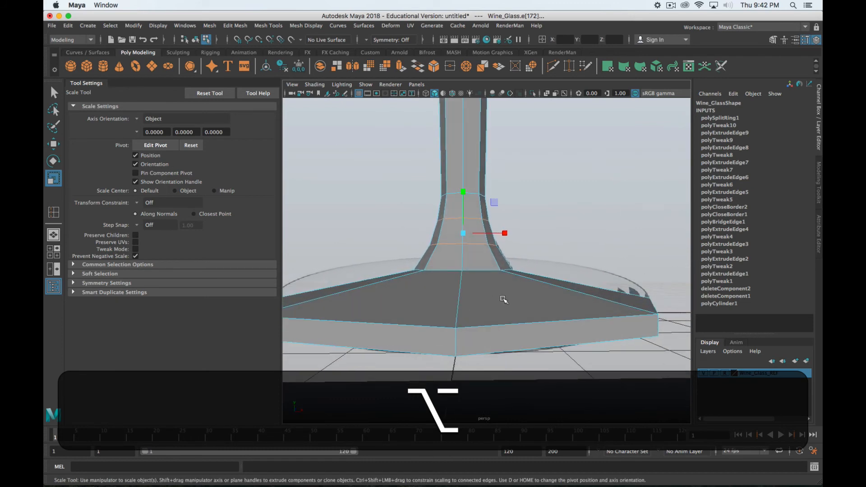
- Insert one edge loop around the foot's sloping top surface using equal distance from edge, and lower it slightly
key(ctrl)
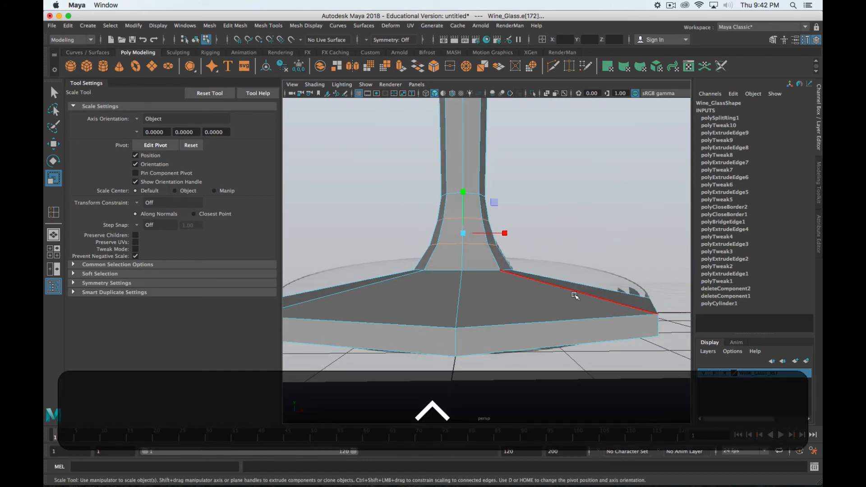
click(570, 291)
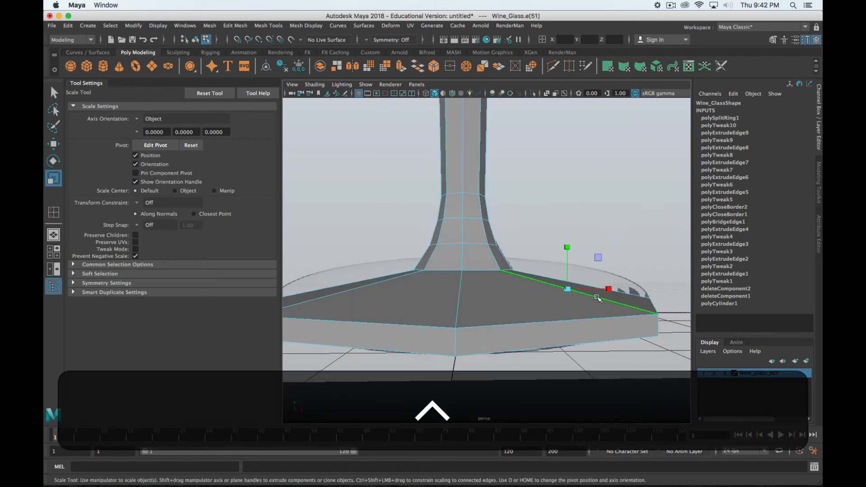
shift+right_drag(597, 298, 597, 371)
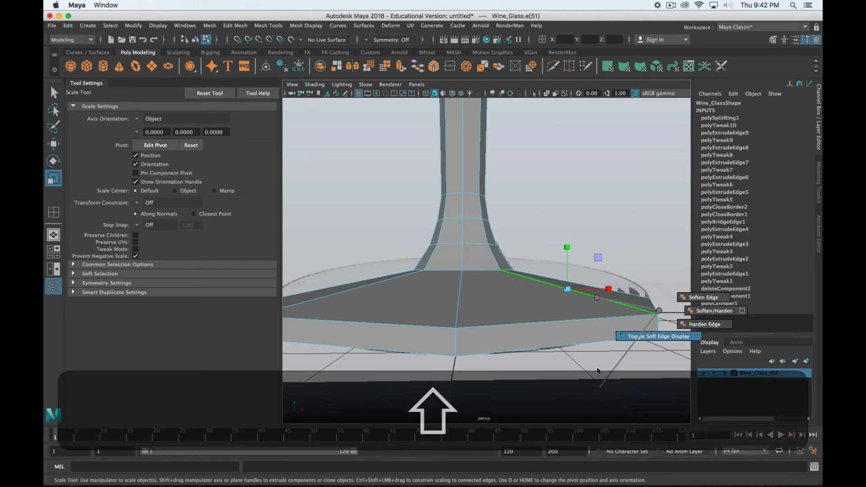
shift+right_drag(597, 298, 633, 362)
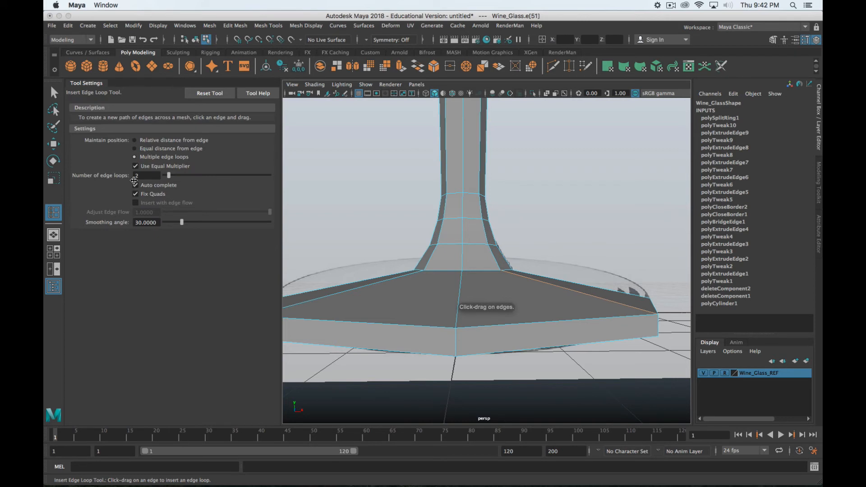
click(134, 149)
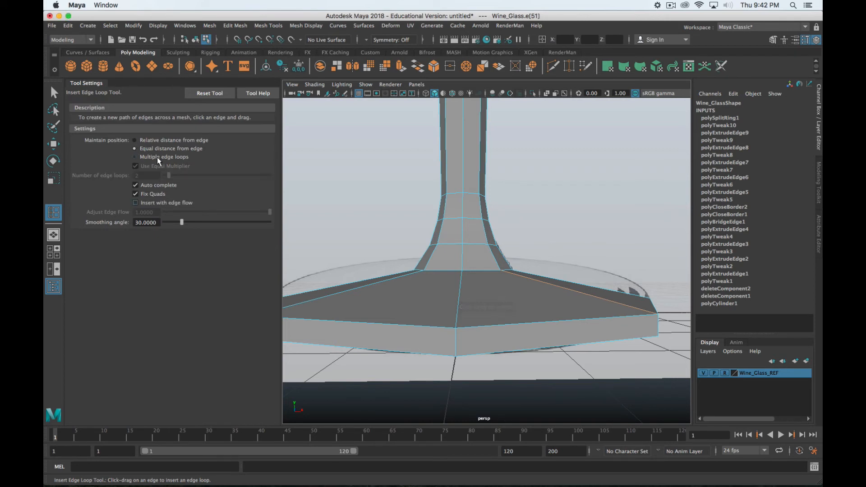
click(572, 292)
key(w)
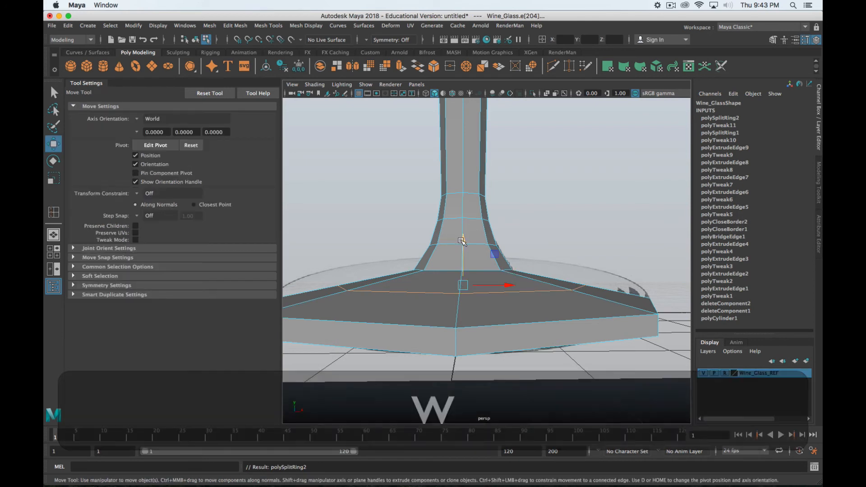
drag(462, 241, 464, 246)
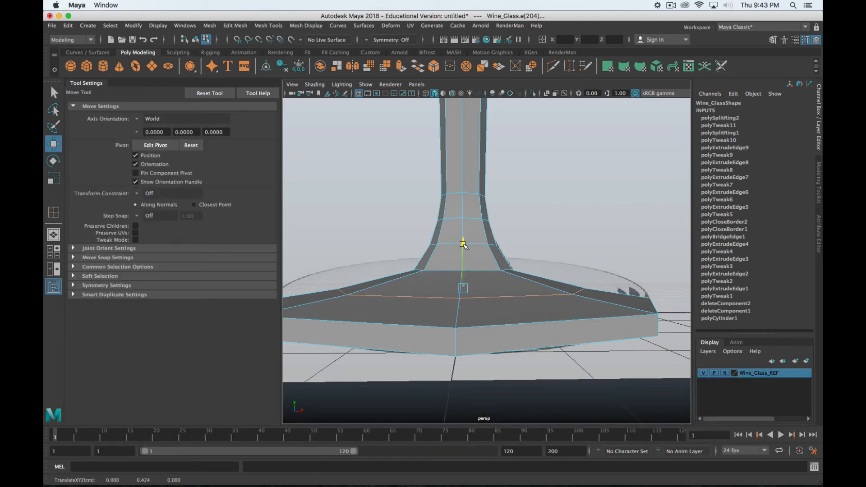
- Scale the edge loop at the stem's base horizontally to about 0.93 to match the reference outline in the front view
alt+drag(505, 300, 475, 328)
scroll(475, 304, down, 5)
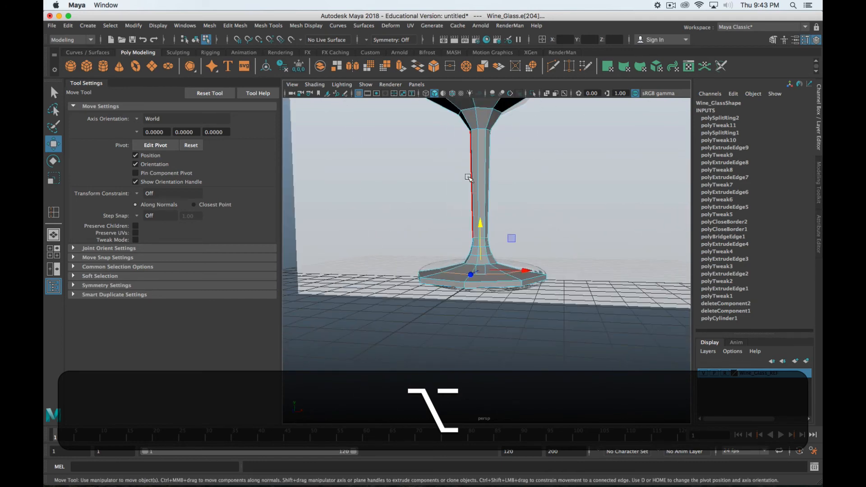
alt+middle_drag(466, 178, 477, 309)
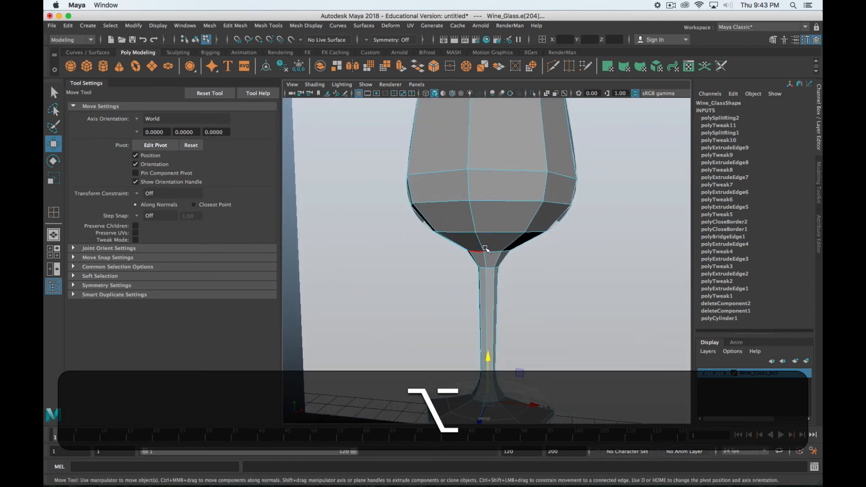
key(space)
key(space)
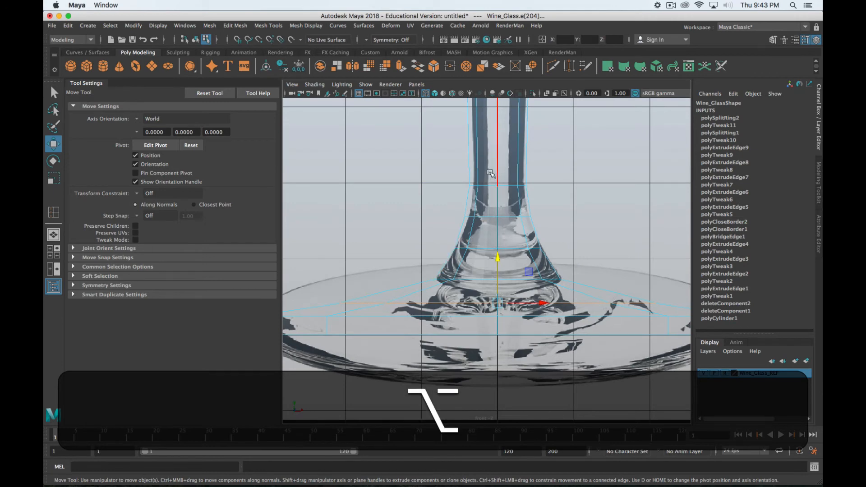
alt+middle_drag(490, 172, 506, 231)
click(501, 213)
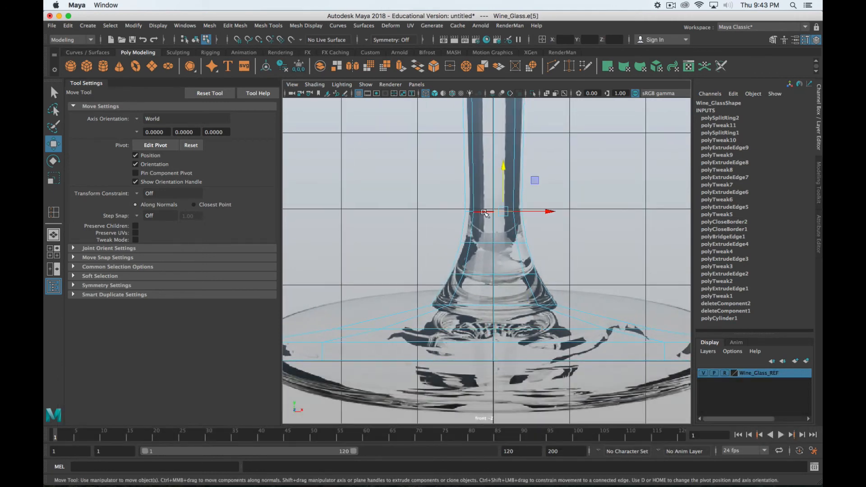
double_click(486, 213)
key(r)
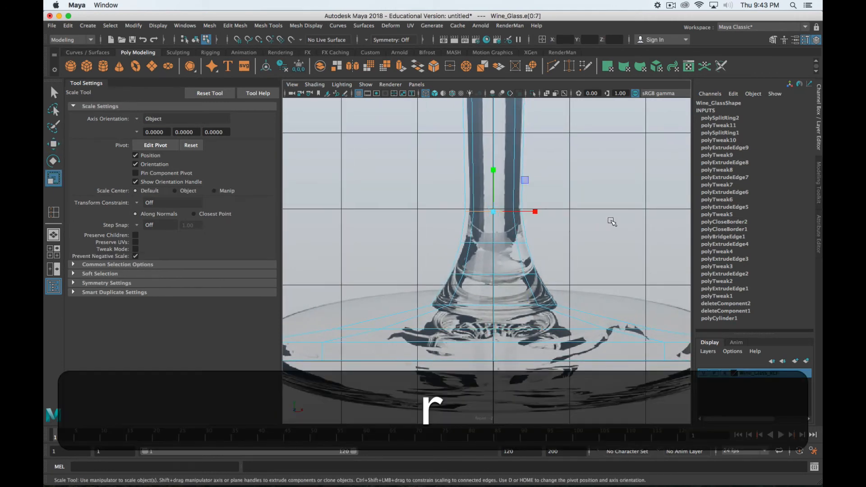
middle_drag(631, 220, 630, 221)
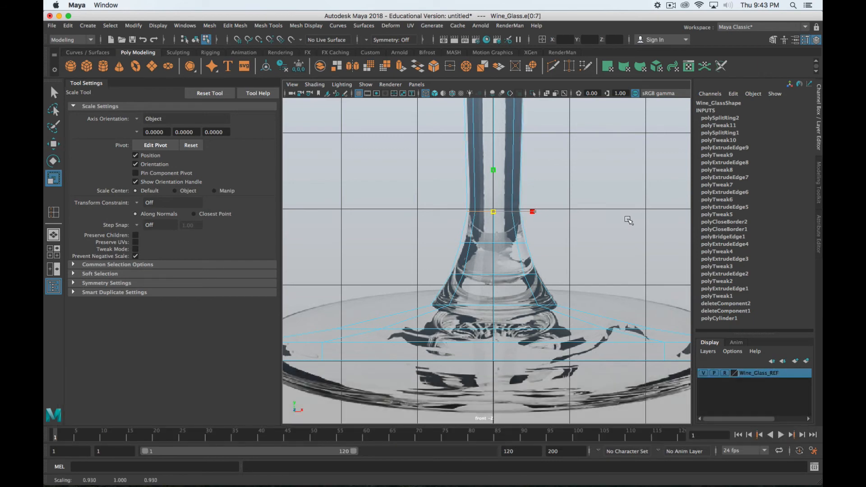
- Fine-tune the scale of the flare's upper edge loop, just below the stem's base, against the reference outline
double_click(498, 240)
key(r)
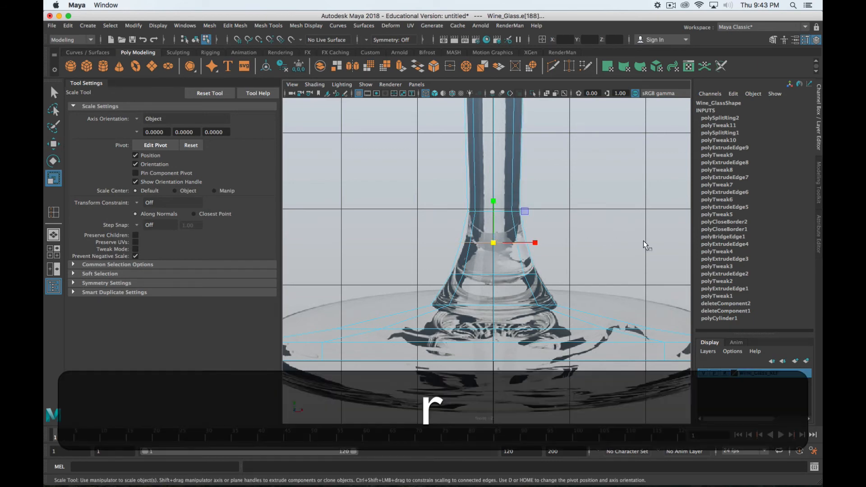
middle_drag(644, 243, 640, 243)
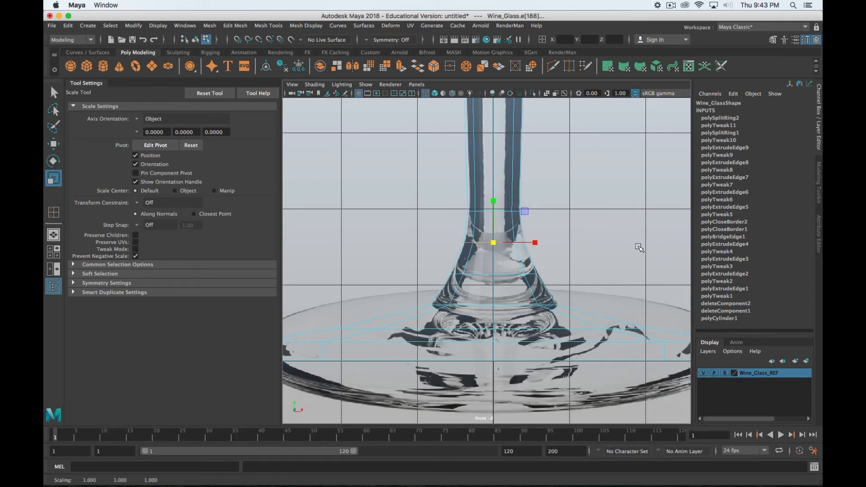
- Insert two evenly spaced edge loops along the stem using multiple edge loops, and scale them uniformly to about 0.982
alt+middle_drag(559, 221, 540, 204)
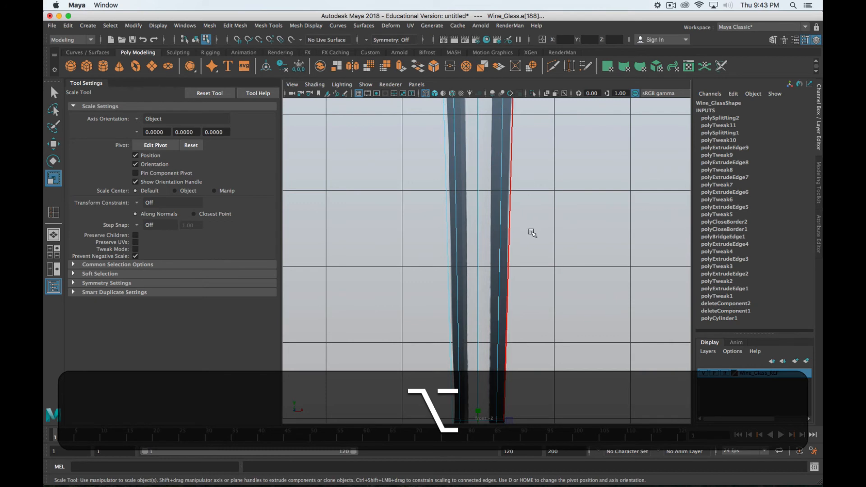
shift+right_click(508, 229)
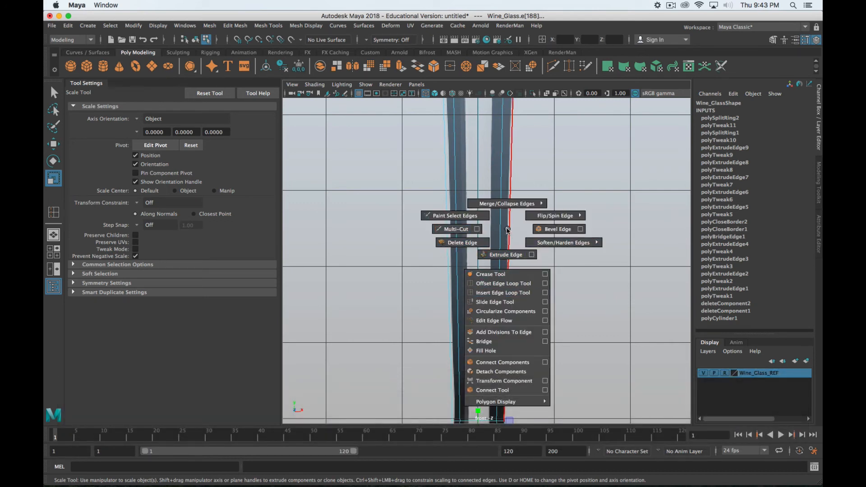
click(541, 293)
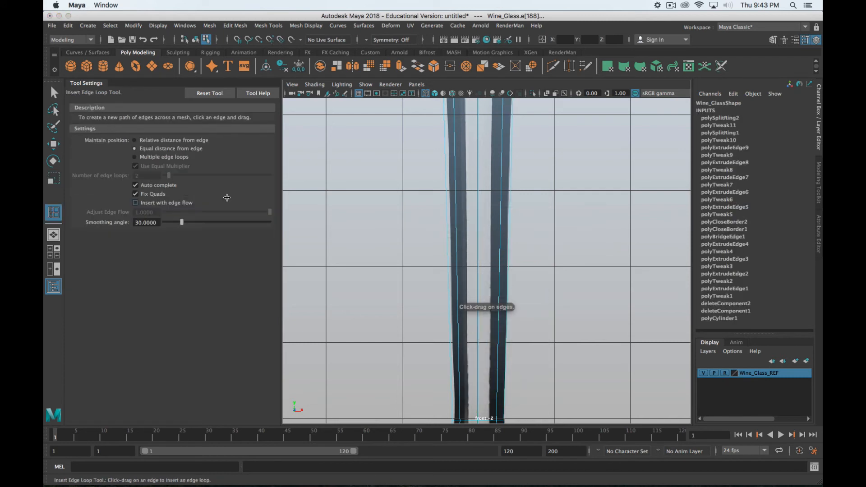
click(135, 157)
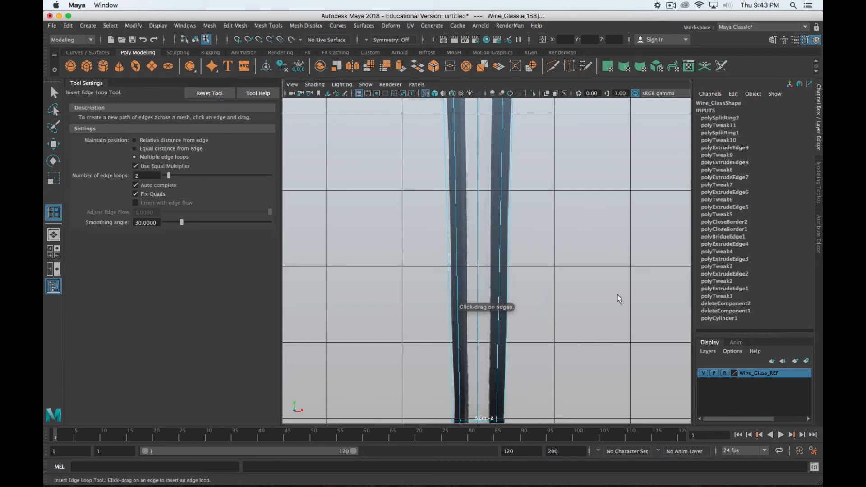
click(500, 255)
key(r)
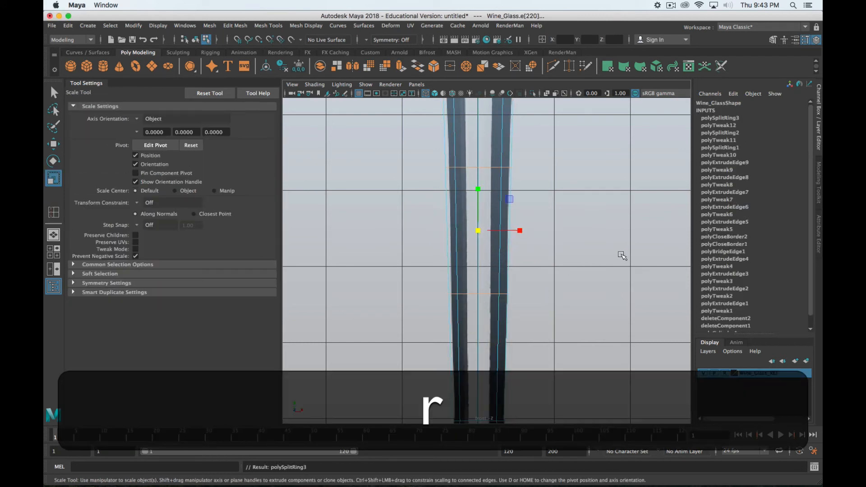
middle_drag(631, 252, 629, 252)
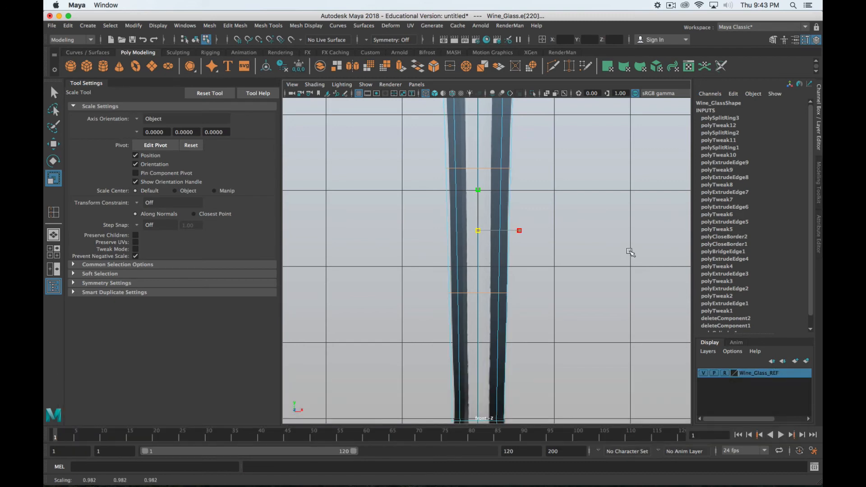
- Insert one edge loop around the bowl's lower curve using equal distance from edge, and scale it horizontally to about 1.048 to match the reference
scroll(630, 251, down, 10)
scroll(630, 252, up, 2)
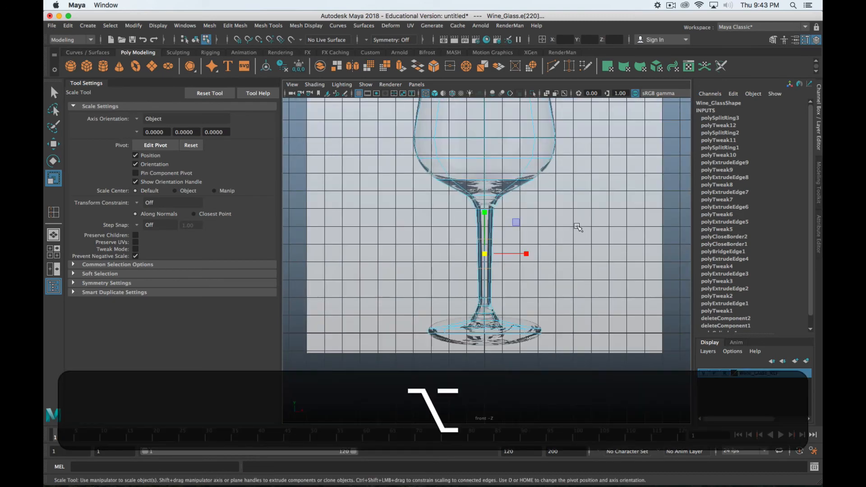
alt+middle_drag(578, 228, 564, 289)
scroll(563, 289, up, 8)
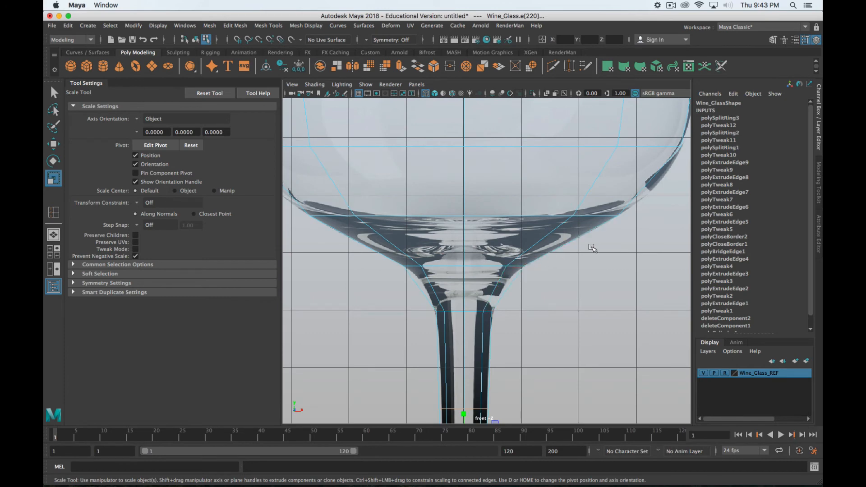
alt+middle_drag(632, 247, 627, 252)
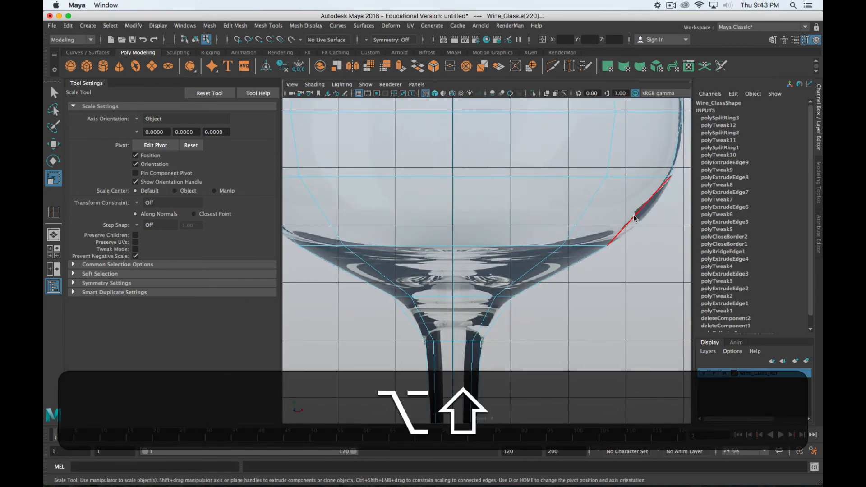
shift+right_drag(631, 220, 668, 283)
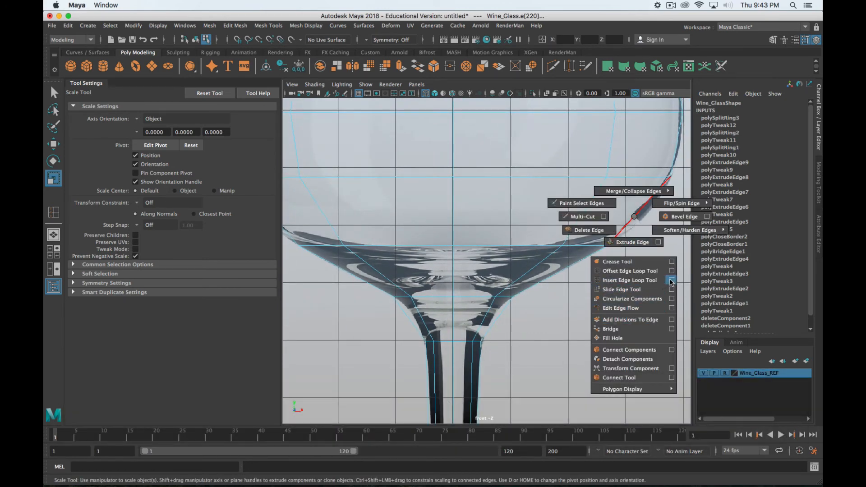
click(135, 149)
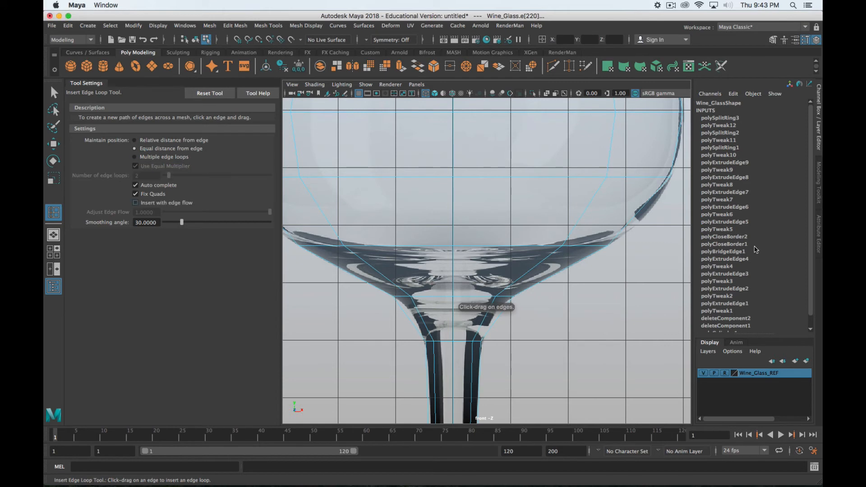
click(636, 216)
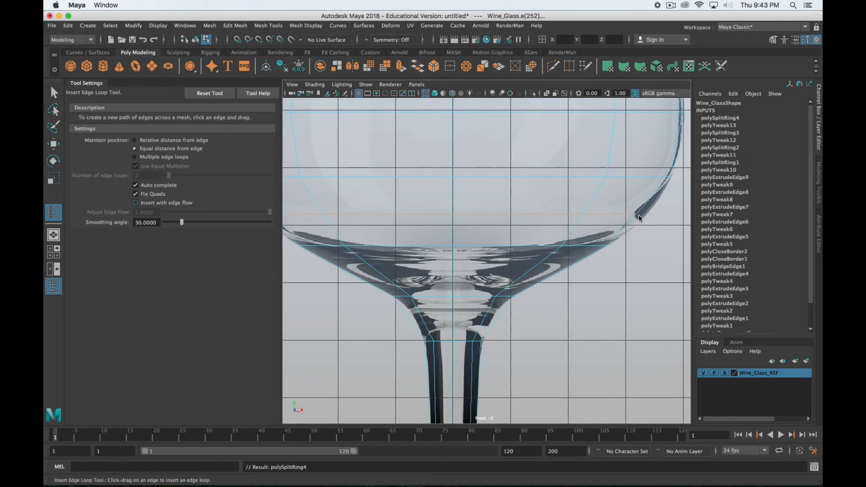
key(r)
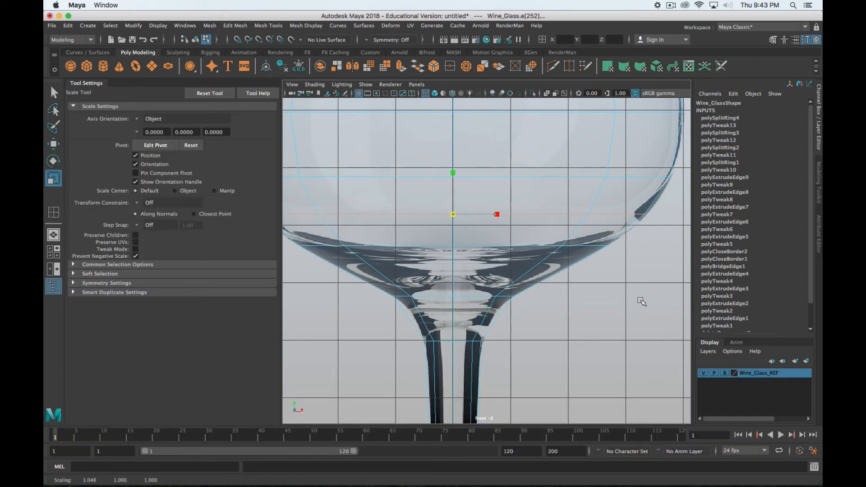
- Show the model shaded, insert an edge loop around the bowl just above its widest part, and scale it horizontally to about 1.021
scroll(641, 300, down, 5)
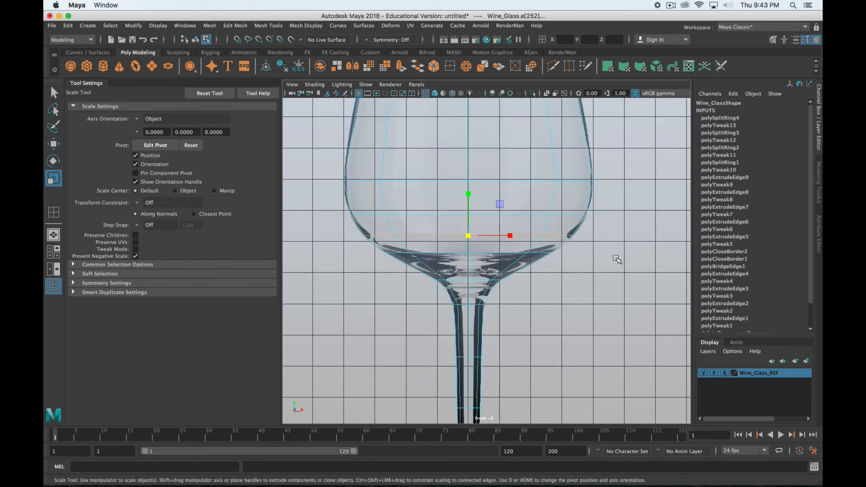
alt+scroll(551, 202, up, 3)
alt+middle_drag(553, 203, 567, 327)
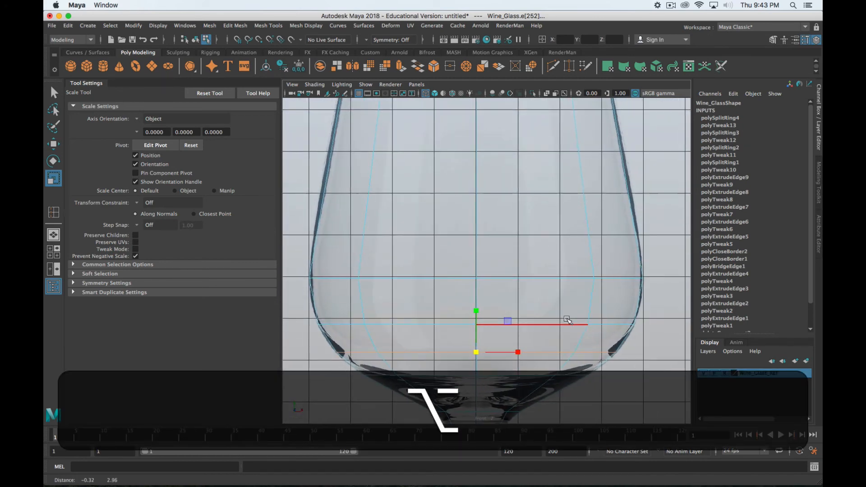
alt+middle_drag(534, 174, 544, 290)
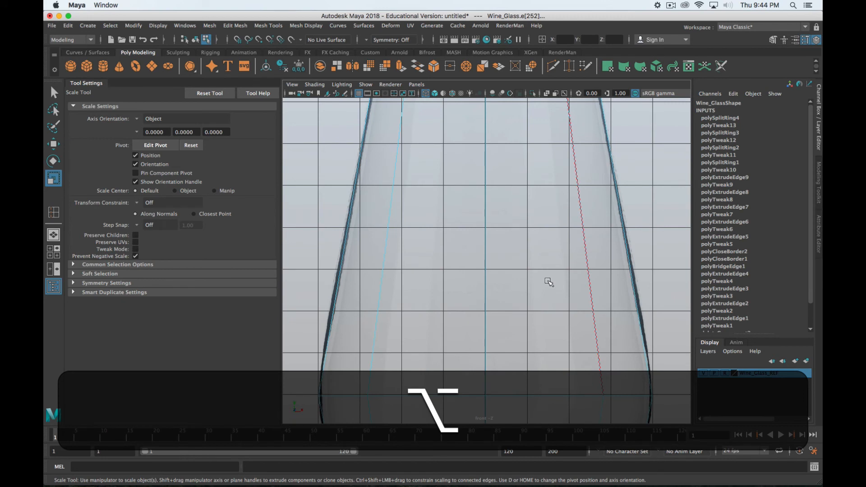
key(5)
scroll(425, 247, down, 5)
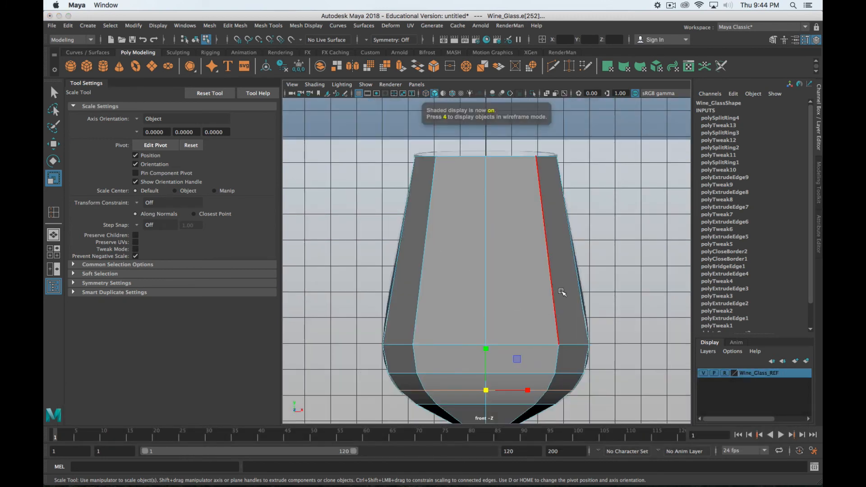
click(562, 228)
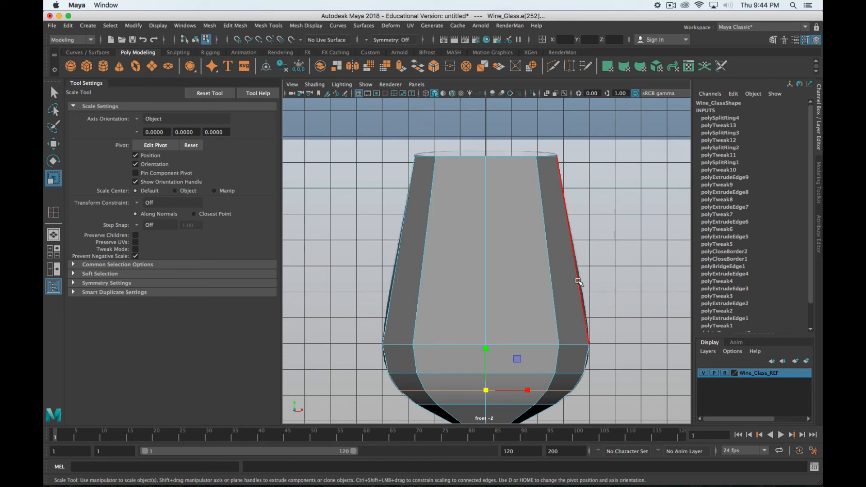
shift+right_drag(578, 282, 578, 348)
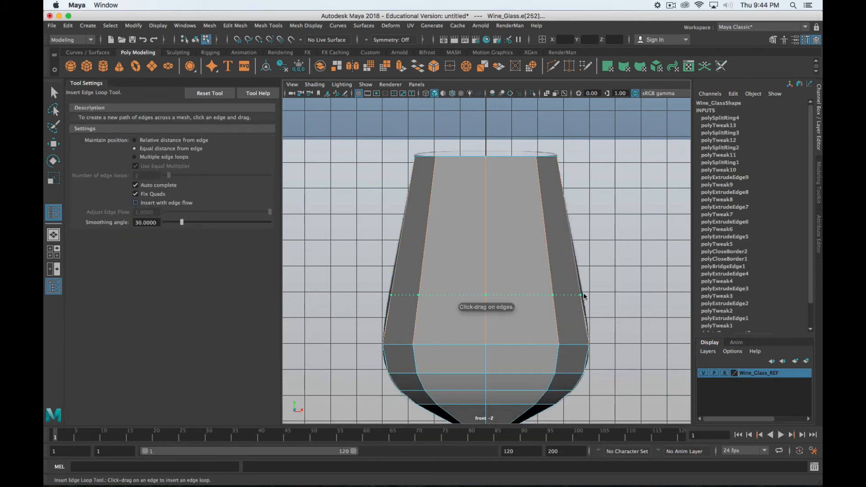
click(583, 296)
key(r)
middle_drag(618, 251, 620, 253)
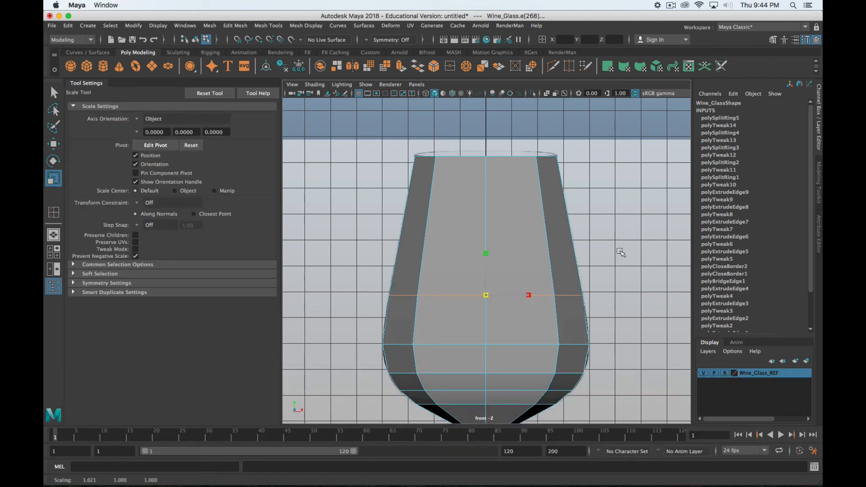
- Select the edge loop around the bowl's rim, return the front view to wireframe display, and collapse the tool settings
scroll(618, 257, down, 5)
alt+middle_drag(549, 352, 535, 311)
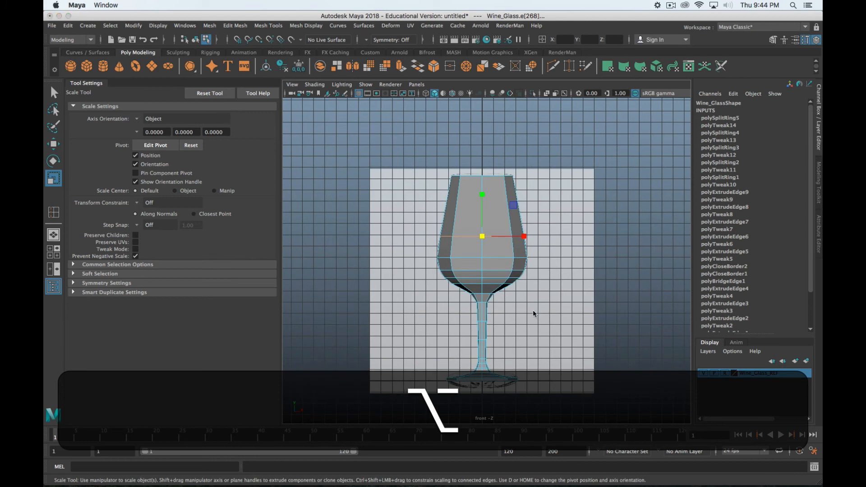
alt+drag(535, 311, 471, 314)
alt+middle_drag(539, 192, 531, 216)
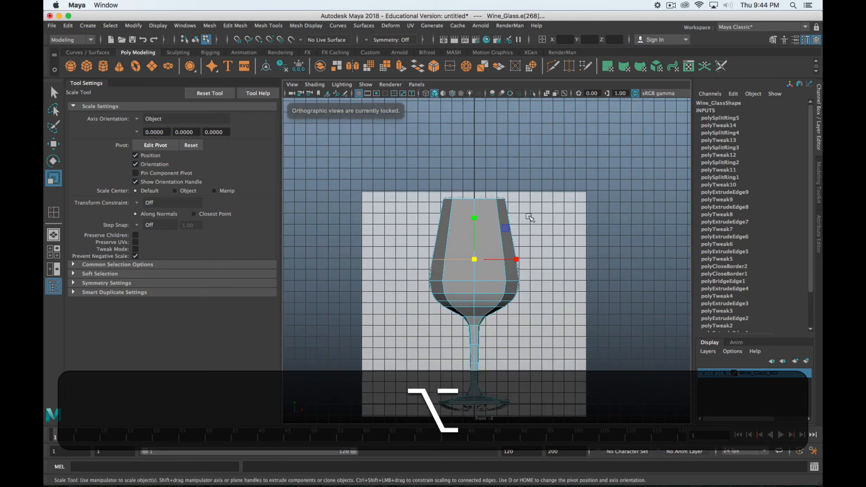
scroll(491, 226, up, 5)
alt+middle_drag(526, 174, 522, 245)
scroll(504, 236, up, 2)
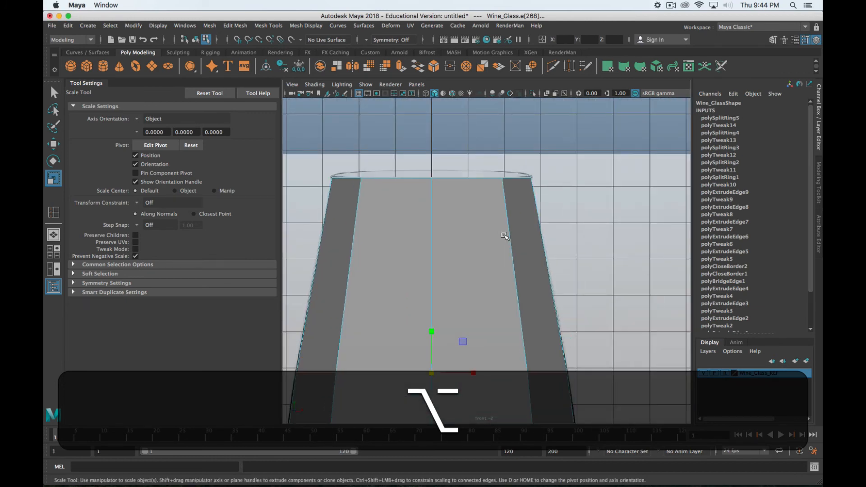
double_click(486, 179)
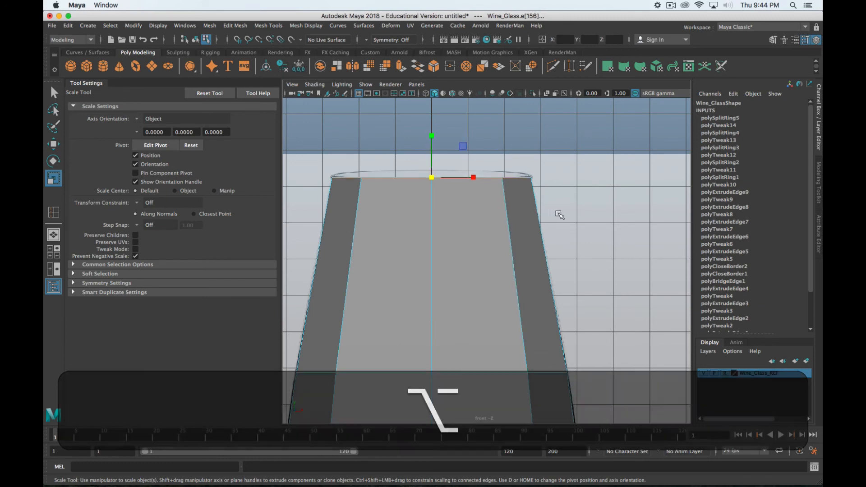
key(space)
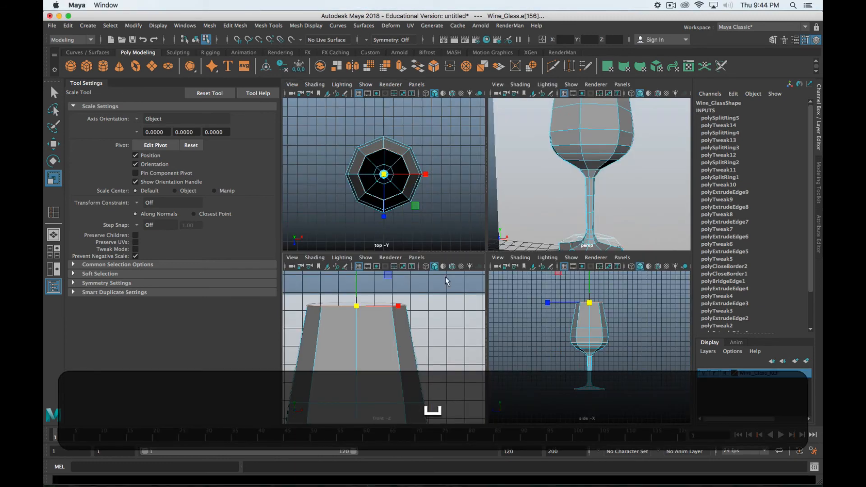
key(space)
key(4)
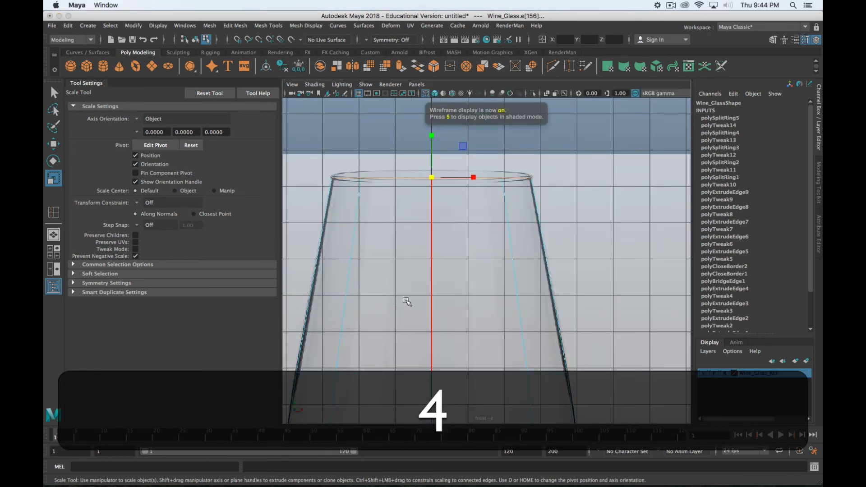
key(space)
key(space)
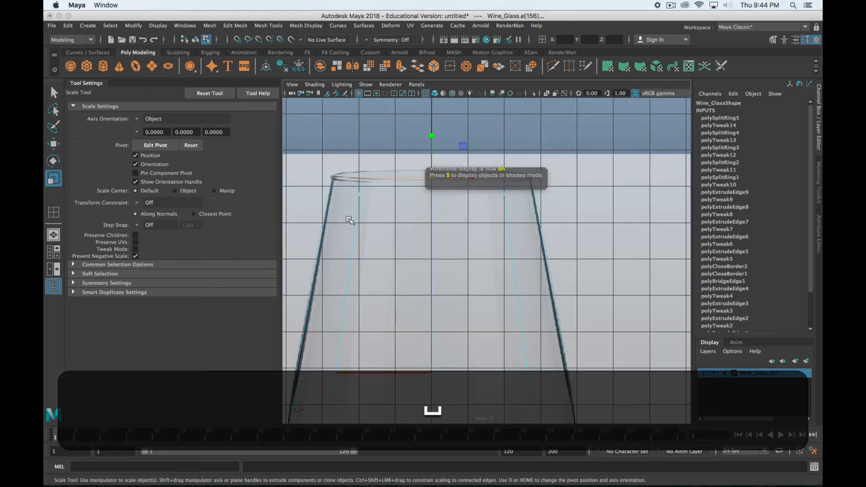
click(94, 84)
- Extrude the rim edge loop and scale the new edges inward to about 0.948 in X and Z to form the lip
scroll(316, 255, down, 5)
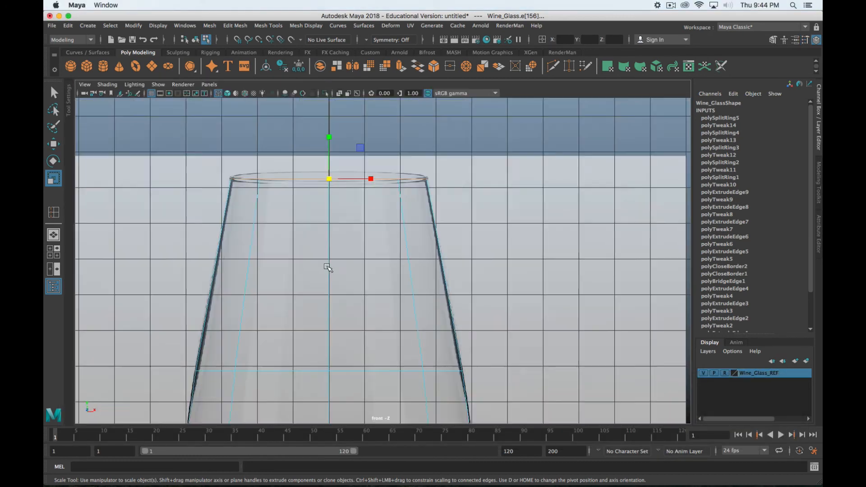
alt+middle_drag(350, 288, 369, 282)
scroll(401, 246, up, 5)
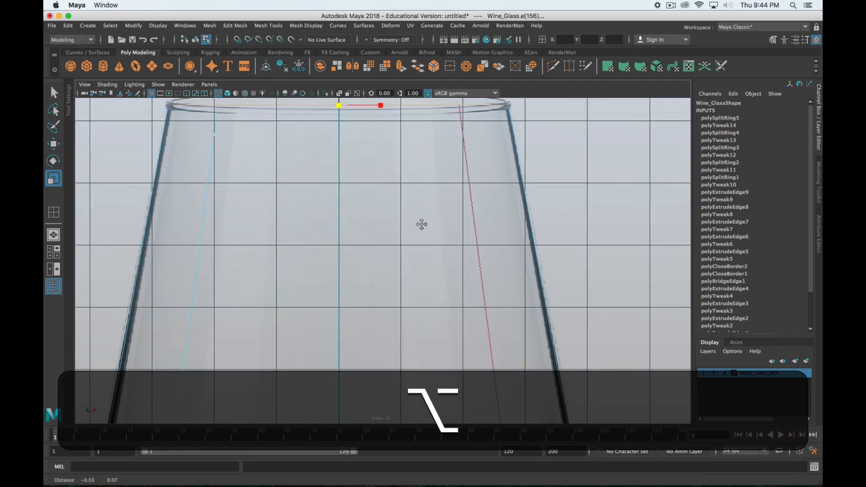
alt+middle_drag(421, 225, 454, 318)
shift+right_drag(474, 203, 472, 226)
key(r)
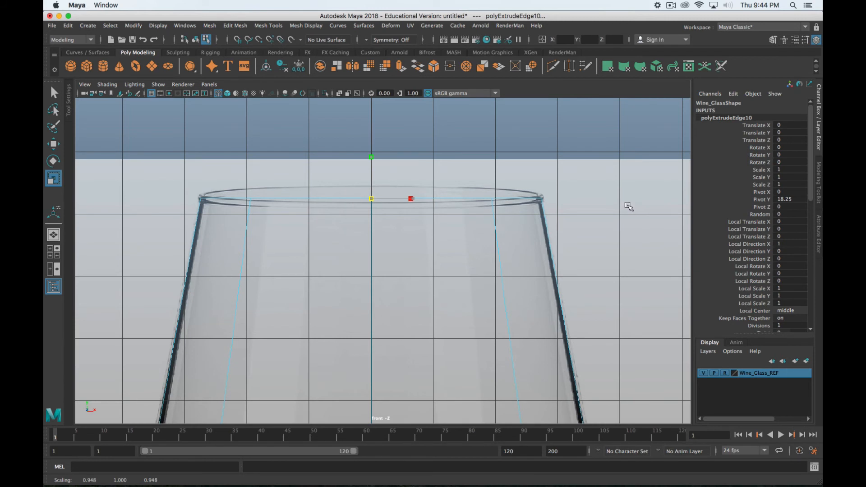
key(w)
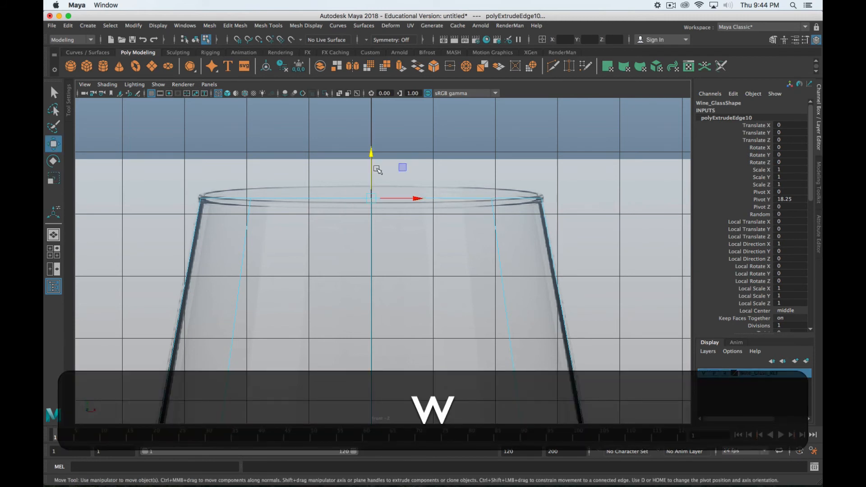
drag(372, 153, 370, 146)
key(z)
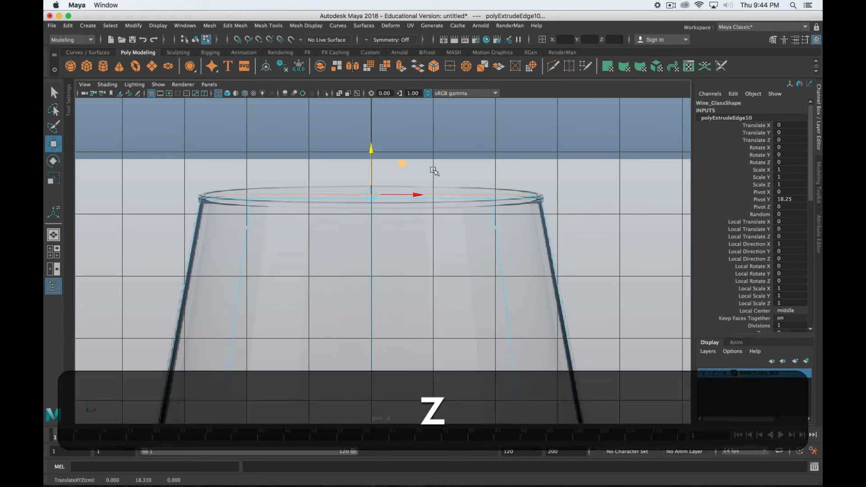
- Frame the rim in the perspective view and scale the extruded inner edges outward to about 1.052 in X and Z for a thinner lip
key(space)
key(space)
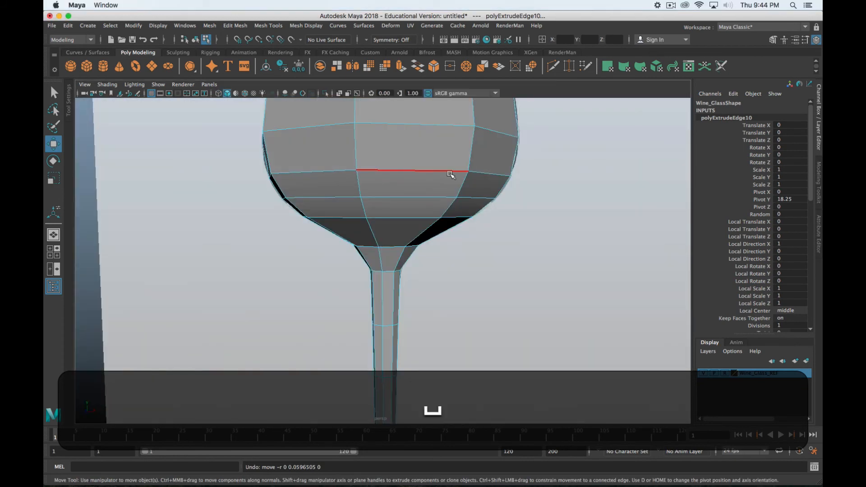
key(f)
key(alt+f)
alt+drag(390, 246, 492, 281)
key(r)
middle_drag(505, 270, 518, 269)
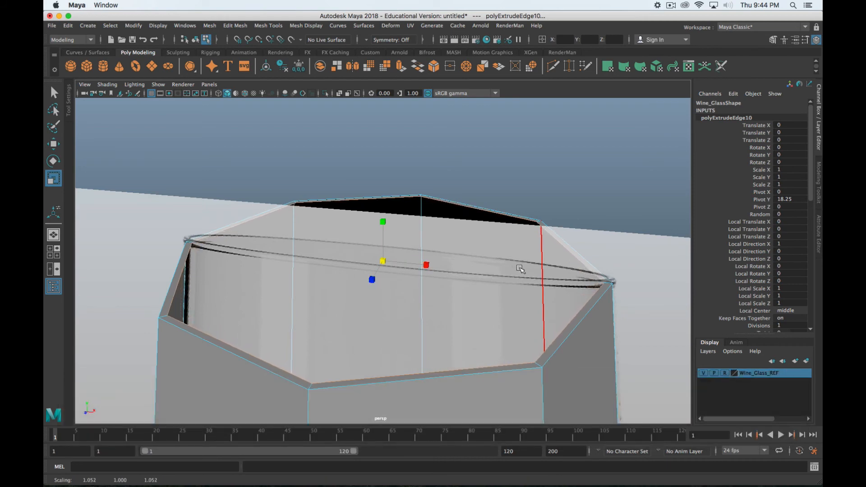
key(space)
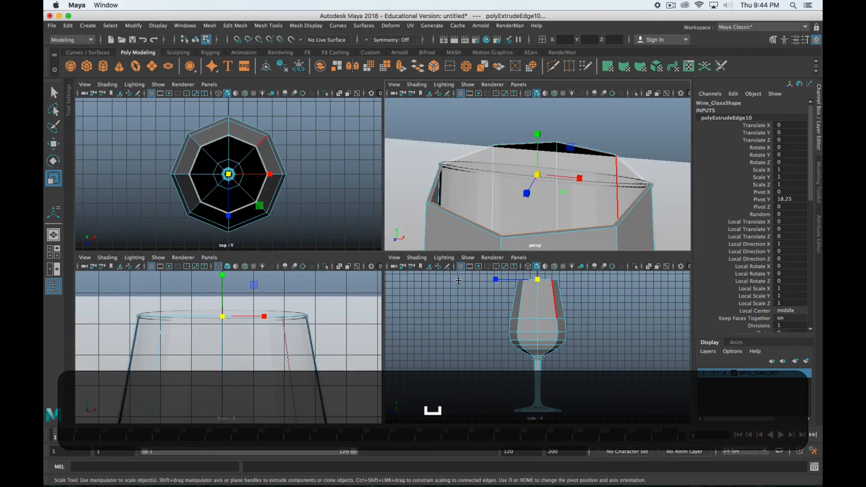
- Extrude the inner rim edges straight down into the bowl in the maximized front view
key(space)
alt+middle_drag(466, 270, 442, 230)
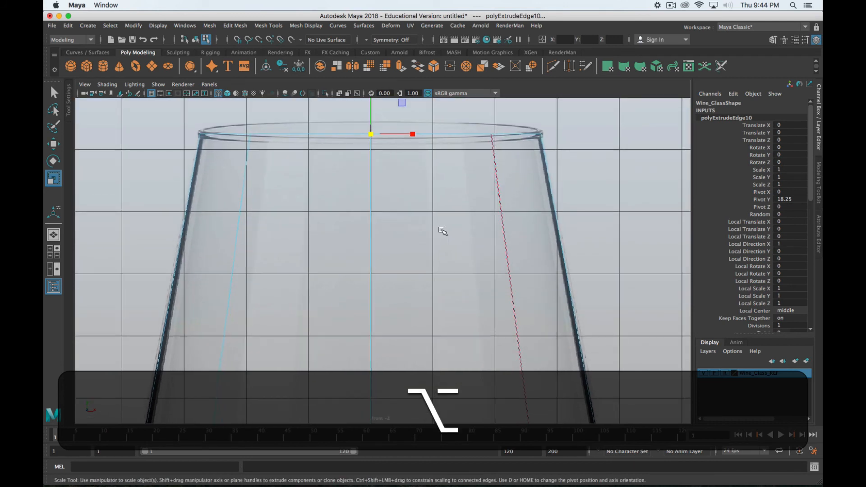
alt+middle_drag(402, 201, 412, 234)
key(w)
key(shift+w)
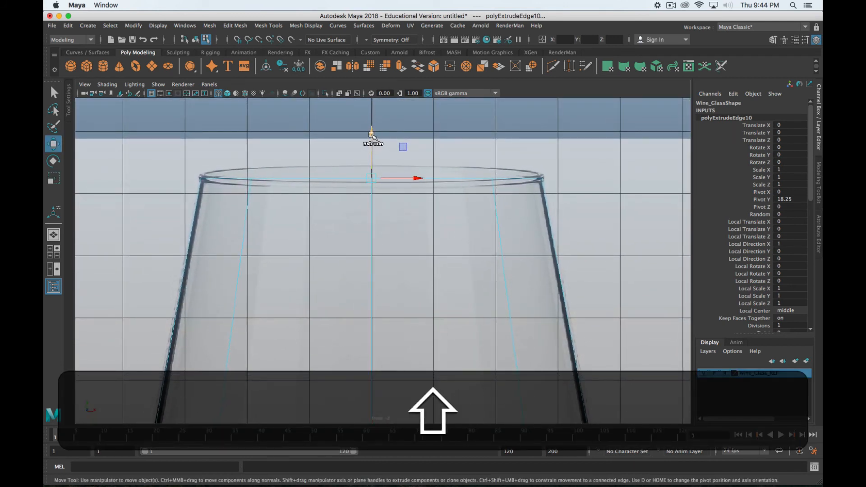
shift+drag(373, 134, 374, 144)
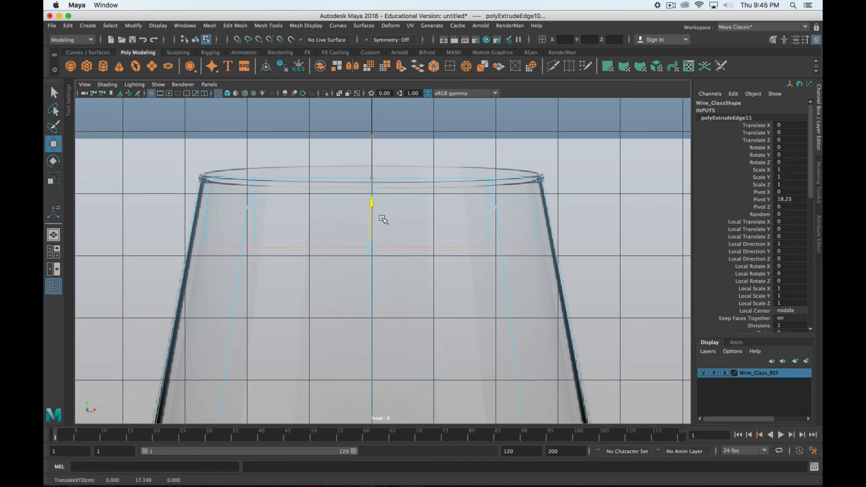
shift+drag(395, 265, 393, 270)
- Hide the Wine_Glass_REF layer, then lower the extruded edges to about 12.87 in Y and widen them to follow the bowl wall
scroll(393, 270, down, 5)
alt+middle_drag(394, 329, 387, 244)
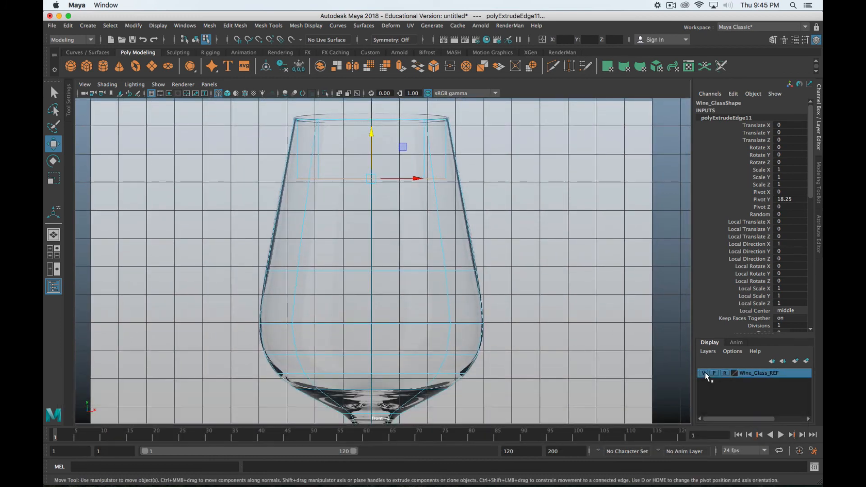
click(705, 374)
alt+middle_drag(522, 350, 553, 329)
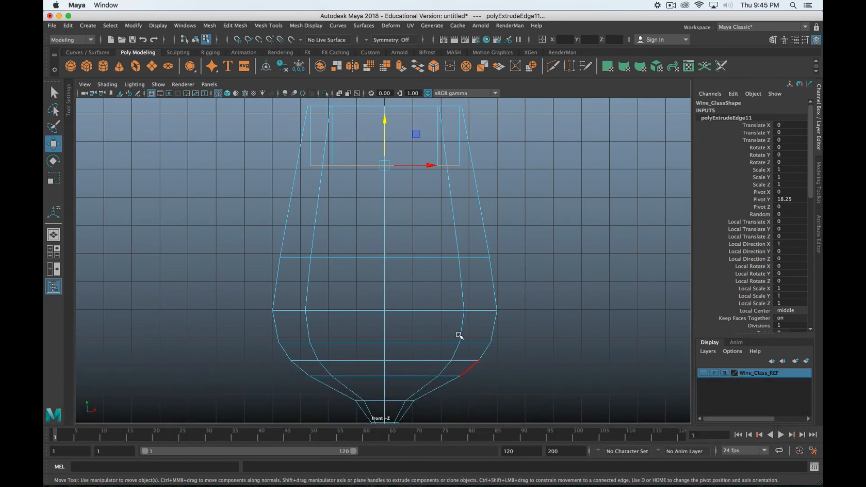
drag(387, 121, 408, 212)
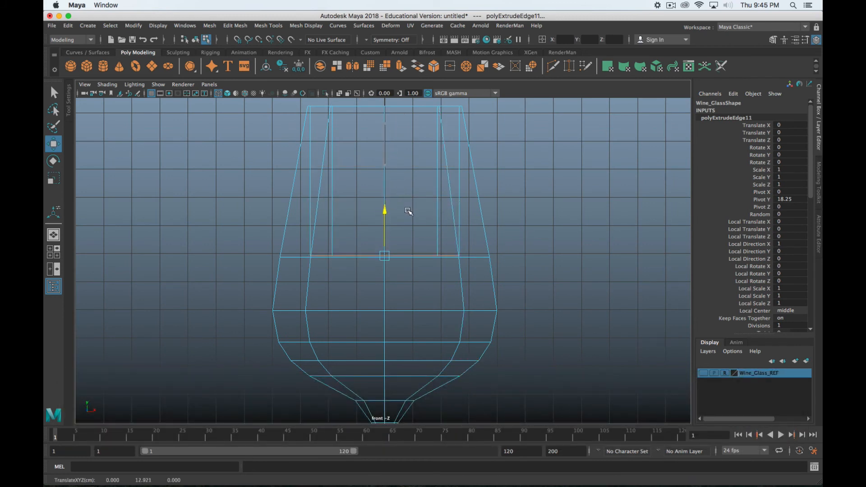
key(r)
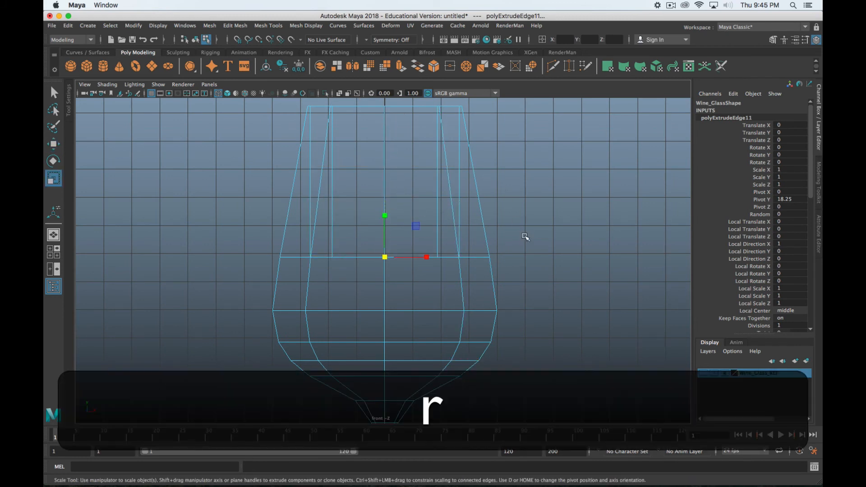
middle_drag(529, 257, 564, 259)
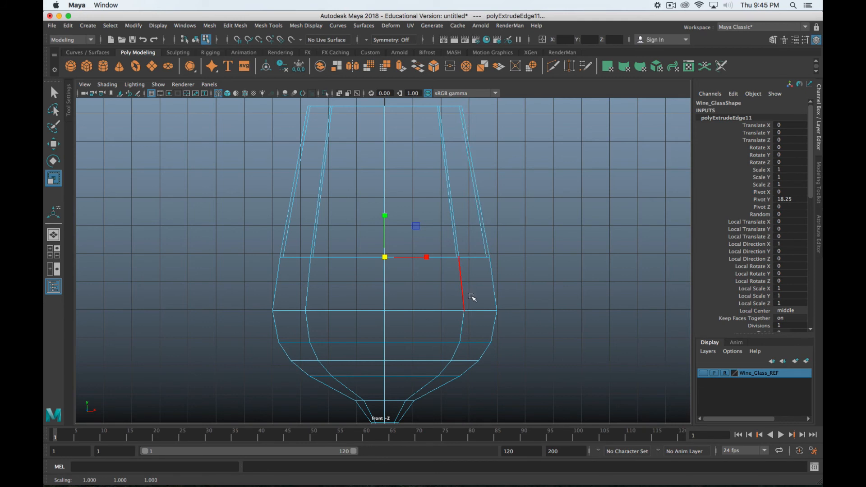
- Extrude the inner edges down to the bowl's widest loop at about 10.97 in Y and scale them to about 1.077 in X and Z
key(w)
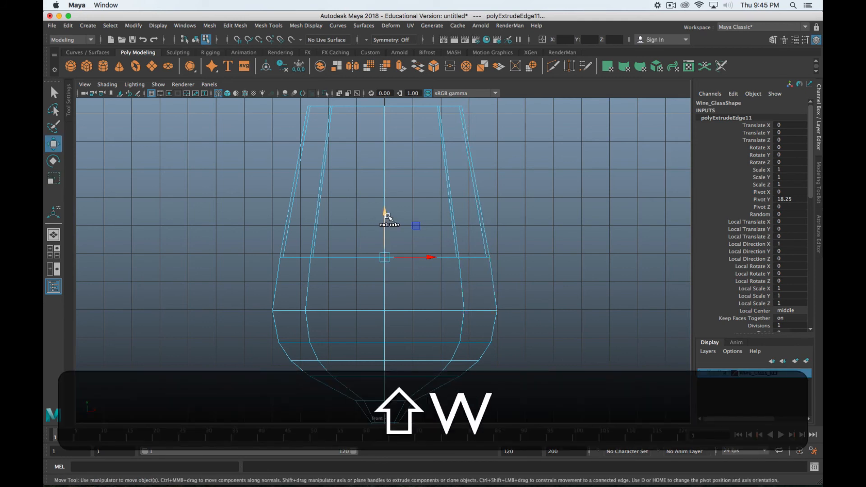
shift+drag(386, 236, 390, 267)
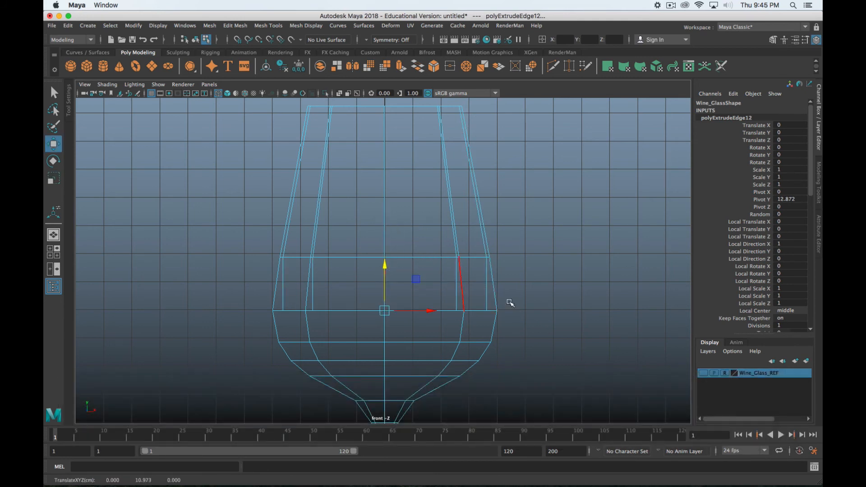
key(r)
middle_drag(527, 286, 541, 289)
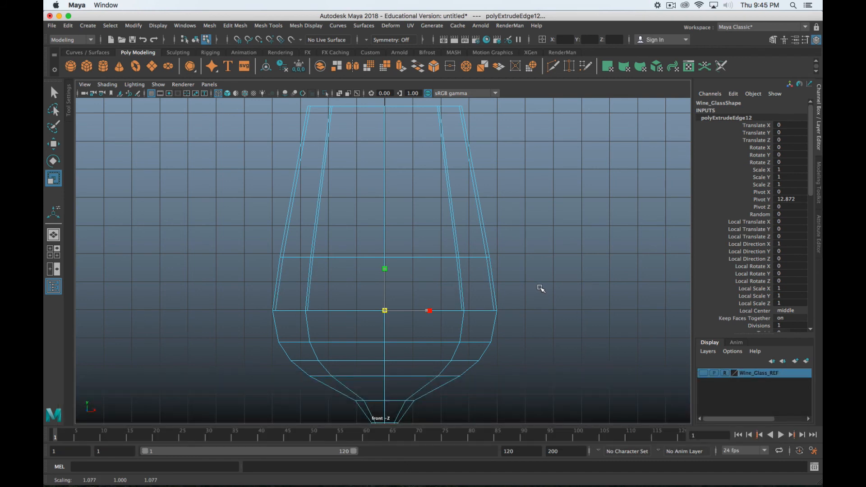
- Extrude the inner edges down to the loop below the widest part, about 9.85 in Y, and scale them to follow the wall
key(w)
shift+drag(387, 267, 389, 297)
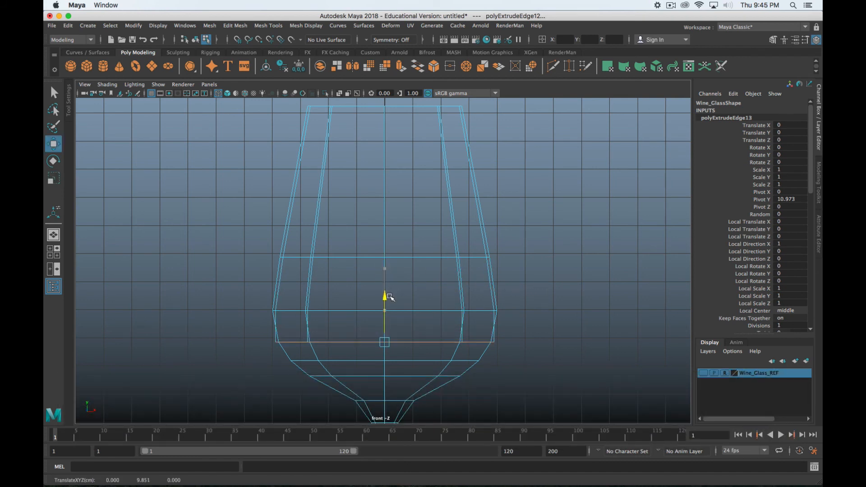
key(r)
middle_drag(586, 332, 428, 266)
- Extrude the inner edges to about 9.19 in Y, scaled to about 0.875 in X and Z, and extrude again to about 8.68
key(w)
shift+drag(397, 250, 396, 267)
key(r)
middle_drag(573, 300, 557, 305)
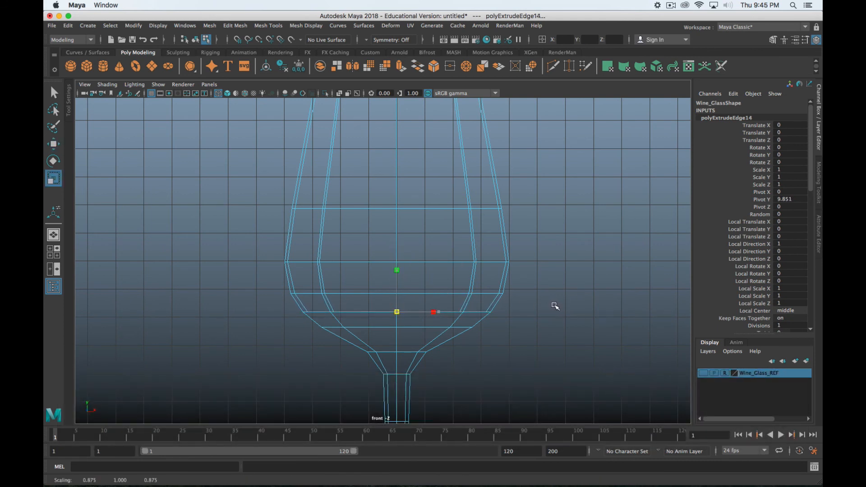
key(shift+w)
shift+drag(397, 270, 398, 282)
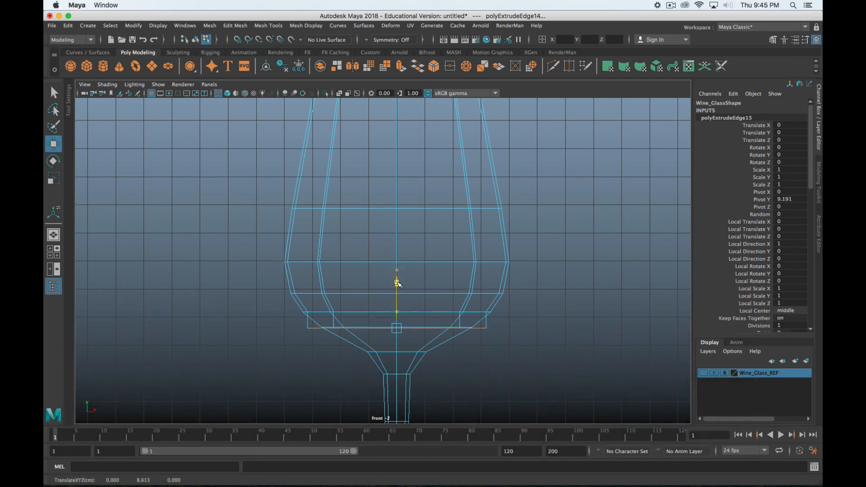
- Try to narrow the inner edges in X only, extrude them to about 8.07 in Y and scale them to about 0.522 in X
key(r)
shift+middle_drag(593, 325, 575, 325)
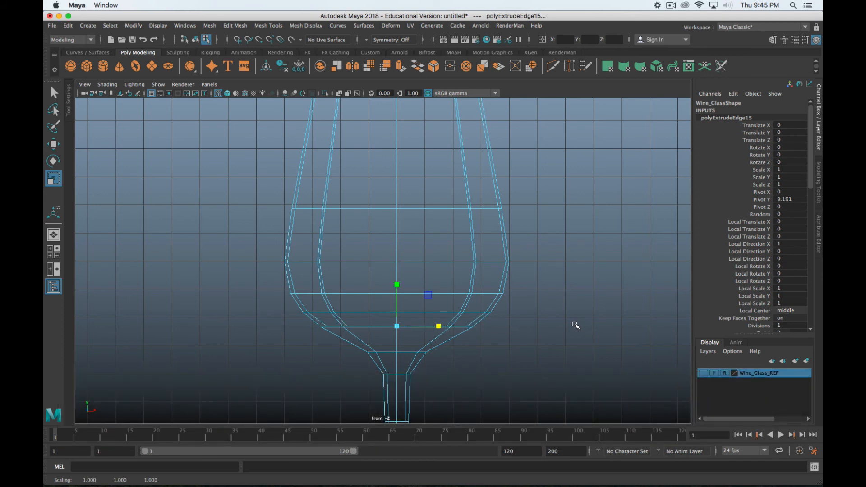
key(shift+w)
shift+drag(396, 284, 398, 298)
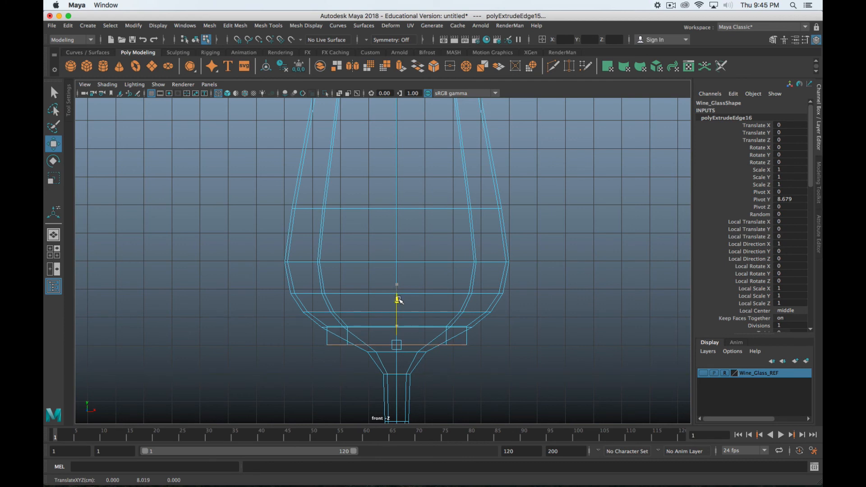
drag(399, 299, 399, 297)
key(r)
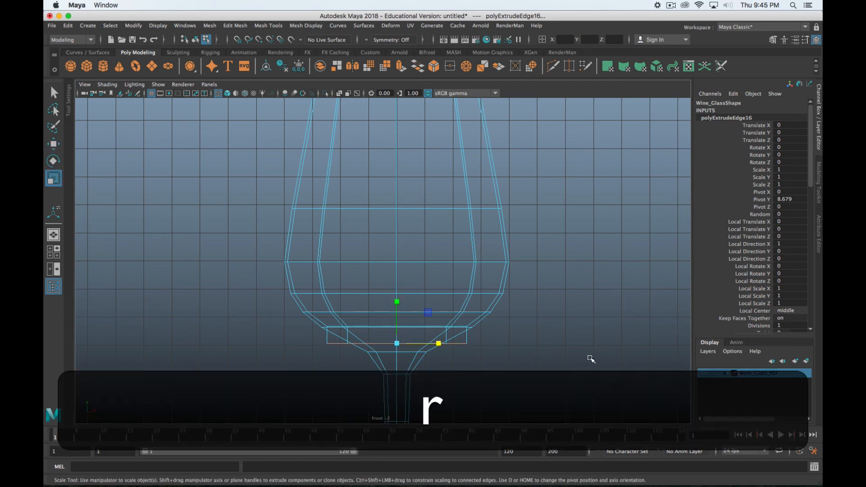
middle_drag(589, 359, 552, 350)
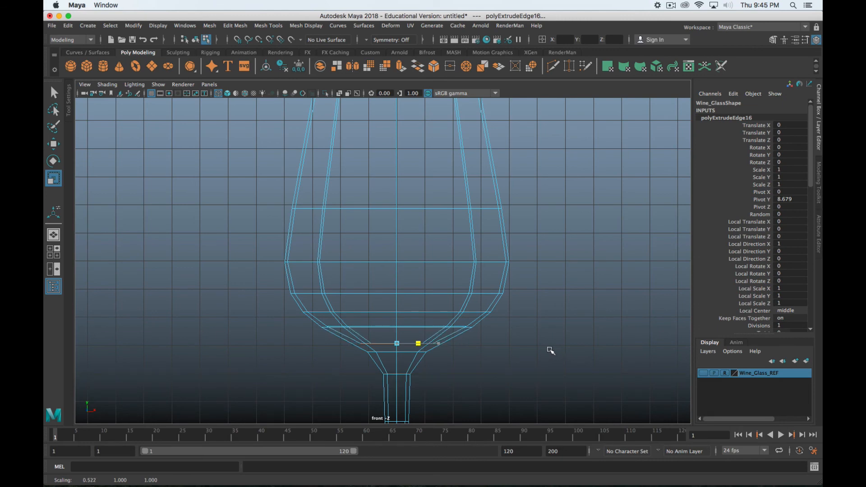
- Try to extrude the inner edges down to about 7.92 in Y and scale them to about 0.483 in X only
scroll(541, 351, up, 2)
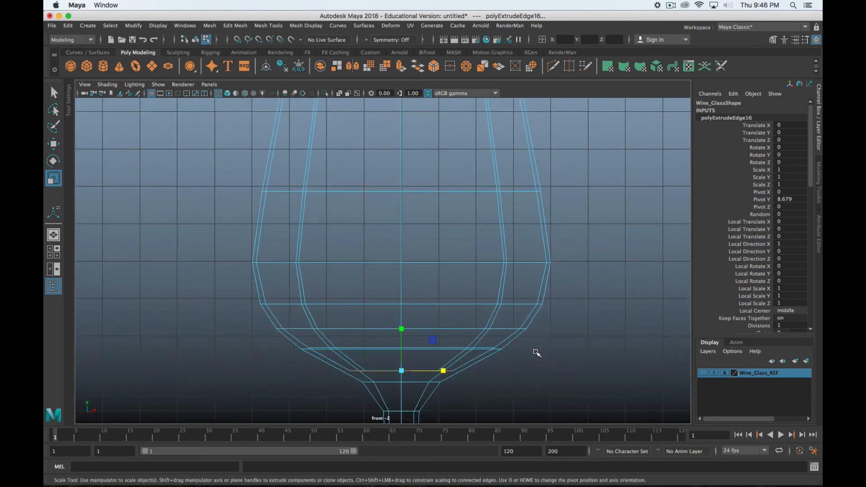
alt+middle_drag(535, 352, 549, 278)
key(w)
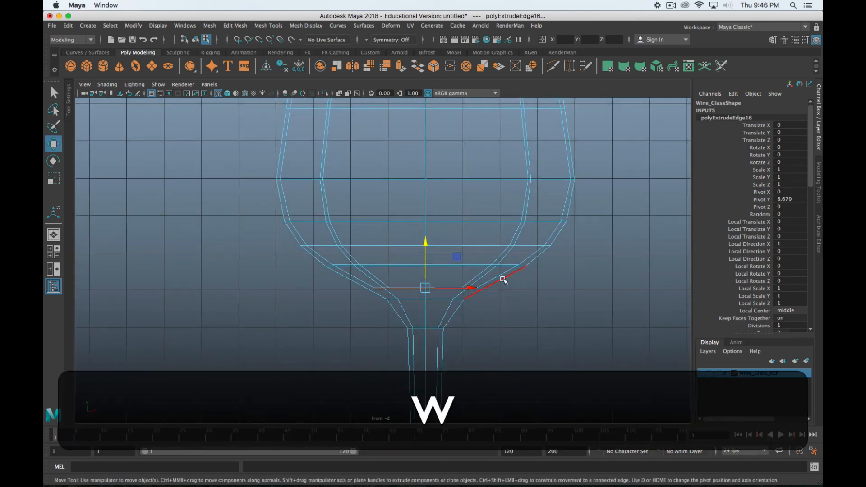
shift+drag(432, 251, 429, 244)
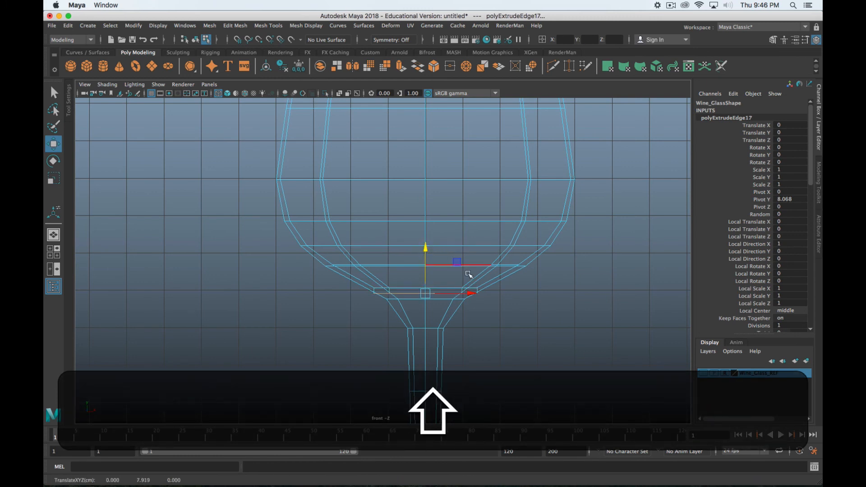
key(r)
middle_drag(605, 314, 579, 309)
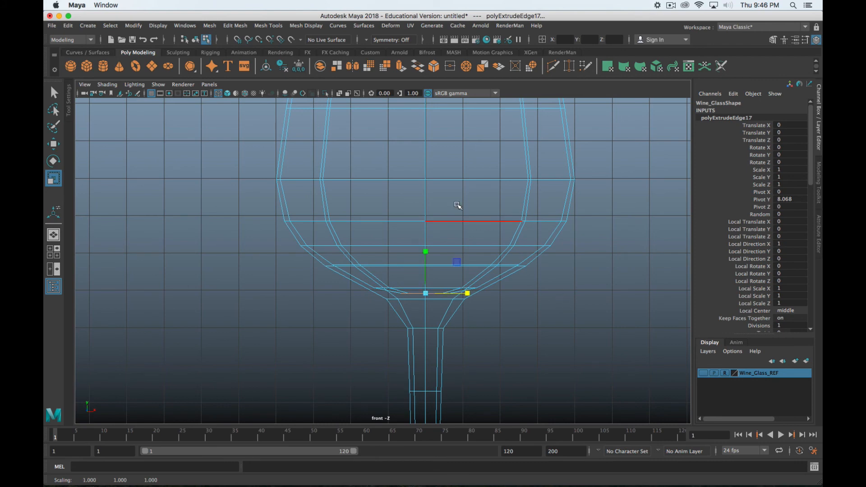
- Inspect the bowl from below in the perspective view and undo the X-only scaling and the last two inner edge extrusions
key(space)
key(space)
scroll(410, 308, up, 3)
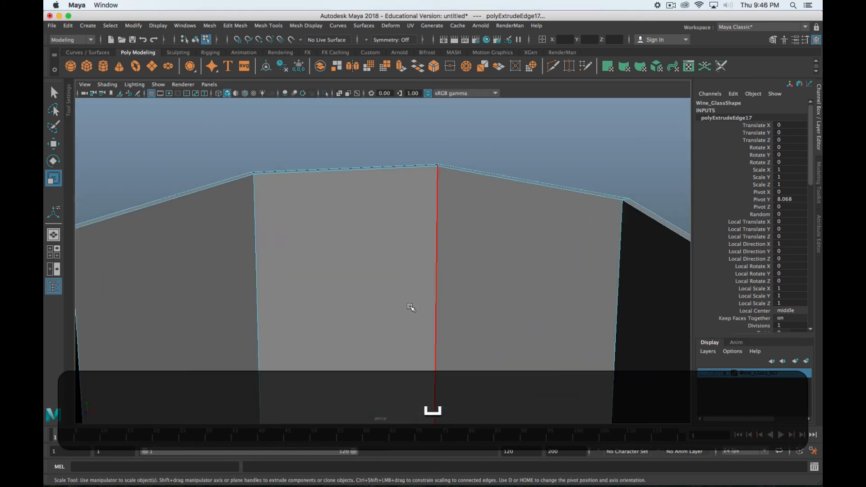
scroll(411, 307, down, 5)
mouse_move(410, 303)
alt+mouse_down()
mouse_move(473, 293)
mouse_move(435, 251)
mouse_move(425, 299)
alt+mouse_up()
alt+right_drag(426, 300, 419, 286)
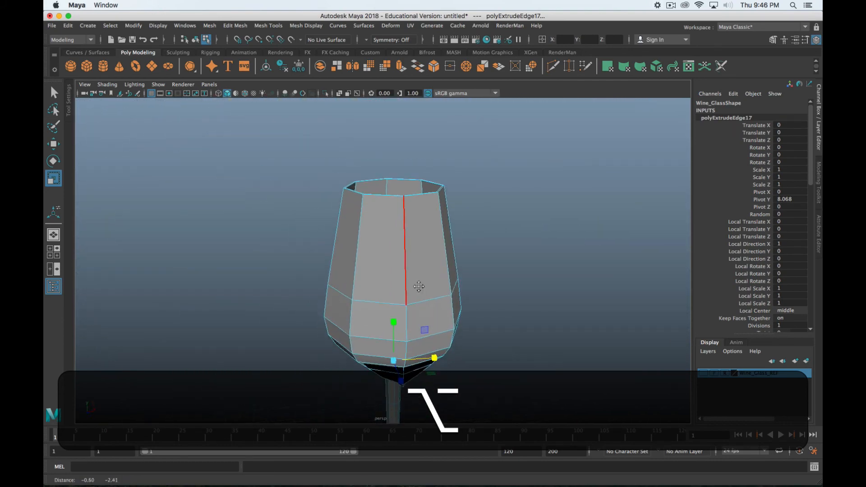
alt+drag(419, 286, 460, 236)
key(alt+z)
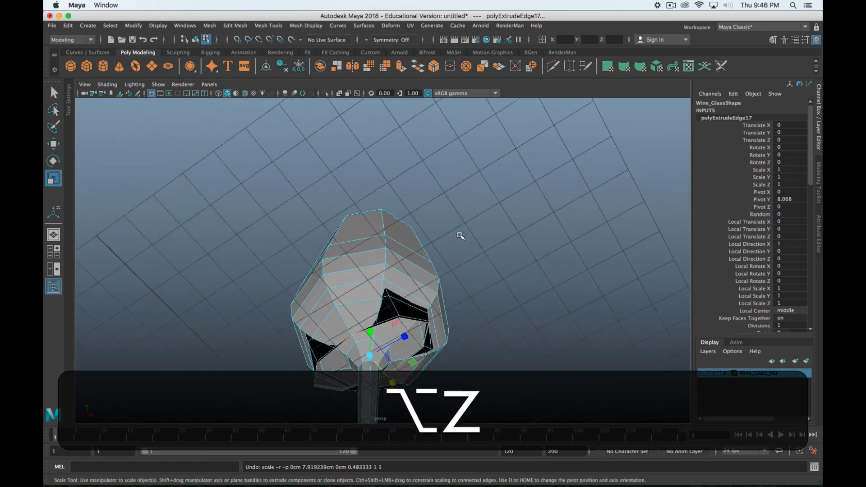
key(z)
key(z)
alt+drag(367, 249, 386, 301)
- Scale the lowest inner edges uniformly to about 0.788 in X and Z in the front view so they follow the bowl wall
key(space)
key(space)
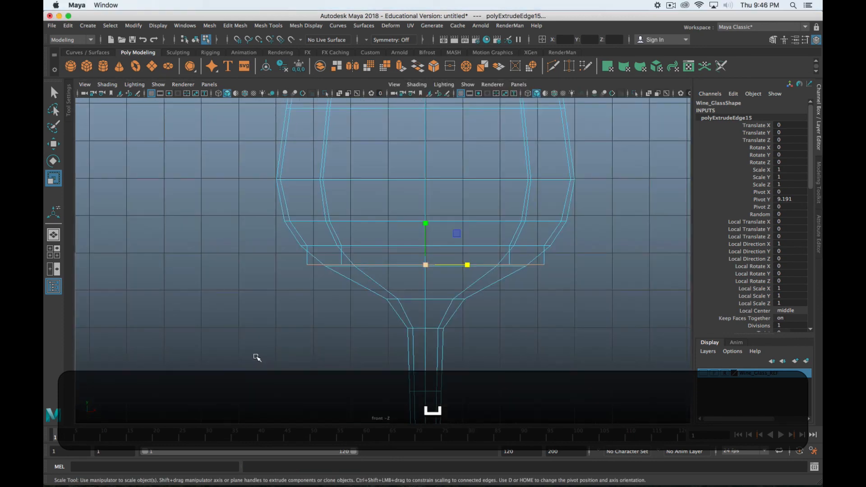
scroll(452, 294, down, 3)
scroll(455, 298, up, 3)
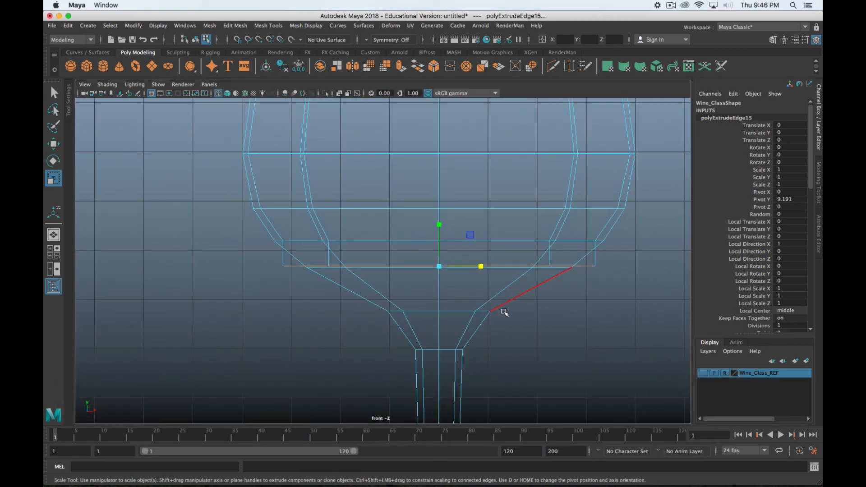
key(r)
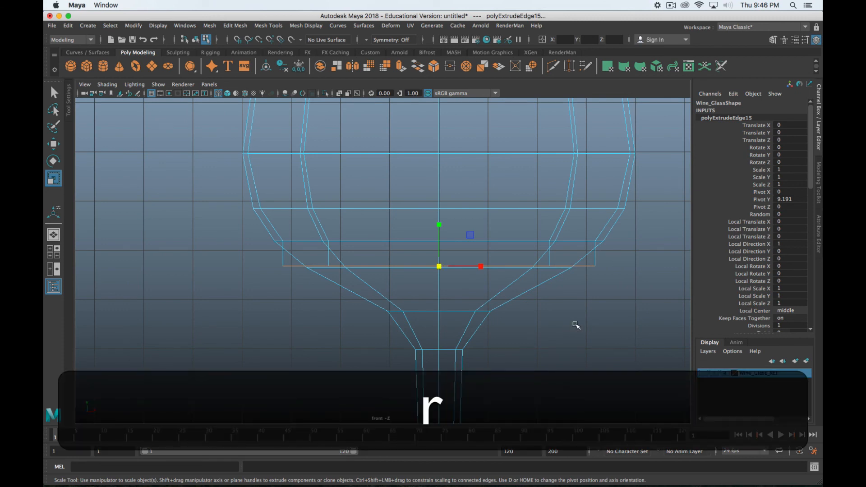
middle_drag(630, 330, 606, 325)
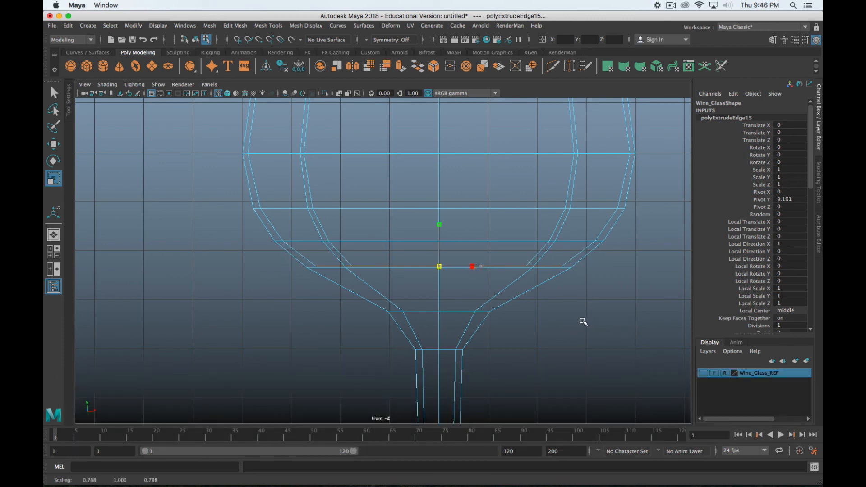
middle_drag(585, 321, 585, 321)
click(675, 5)
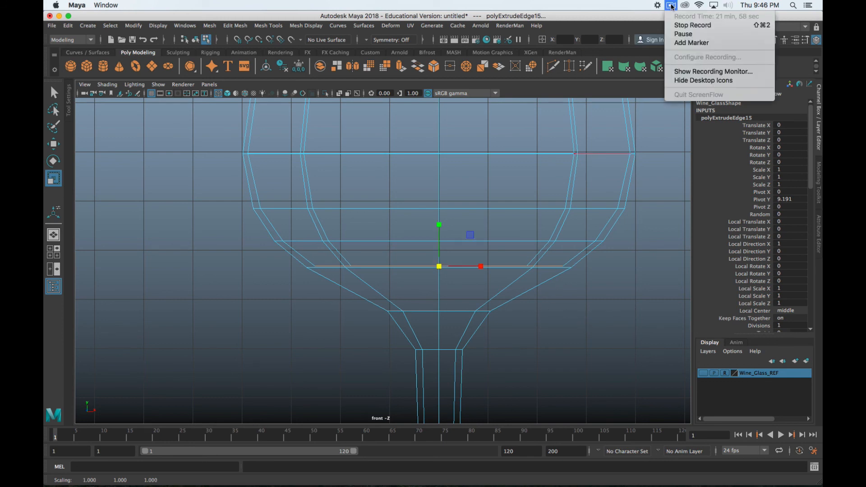
click(676, 34)
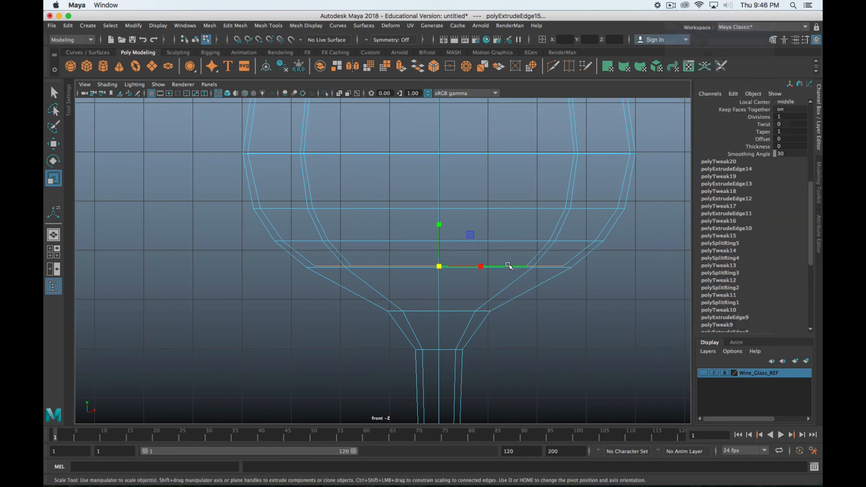
- Extrude the inner edges down to just above the loop at the bowl's base and scale them to about 0.41 in X and Z
key(w)
shift+drag(441, 236, 438, 261)
key(r)
middle_drag(657, 309, 555, 309)
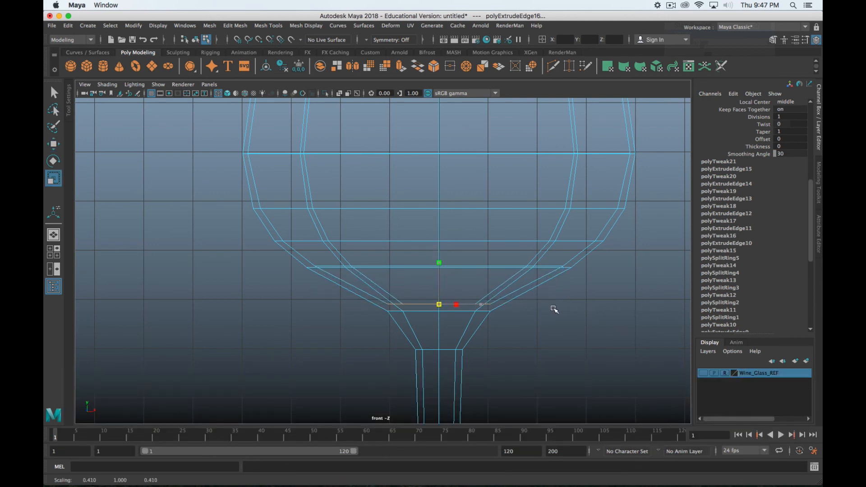
- Extrude the inner edges slightly further down at the bowl's base and scale them inward to narrow the opening
key(w)
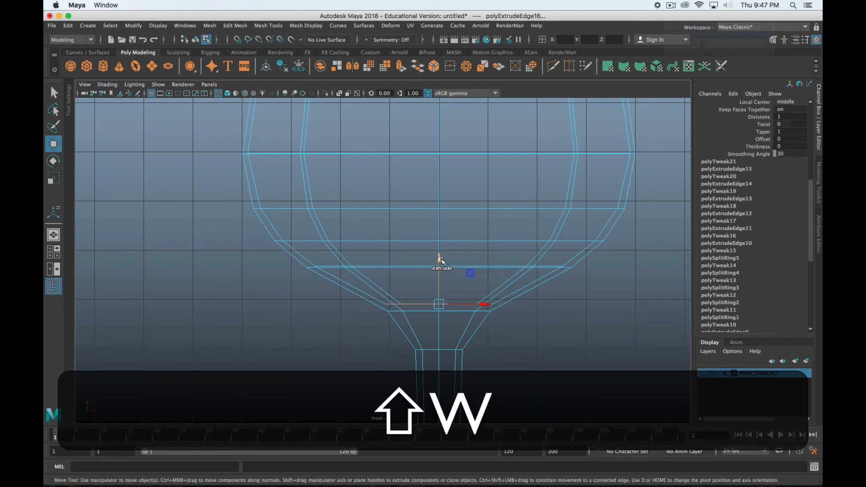
shift+drag(440, 259, 438, 262)
key(r)
middle_drag(622, 320, 596, 317)
- Bridge two opposite edges of the small octagonal opening in the bowl's inner floor in the perspective view
key(space)
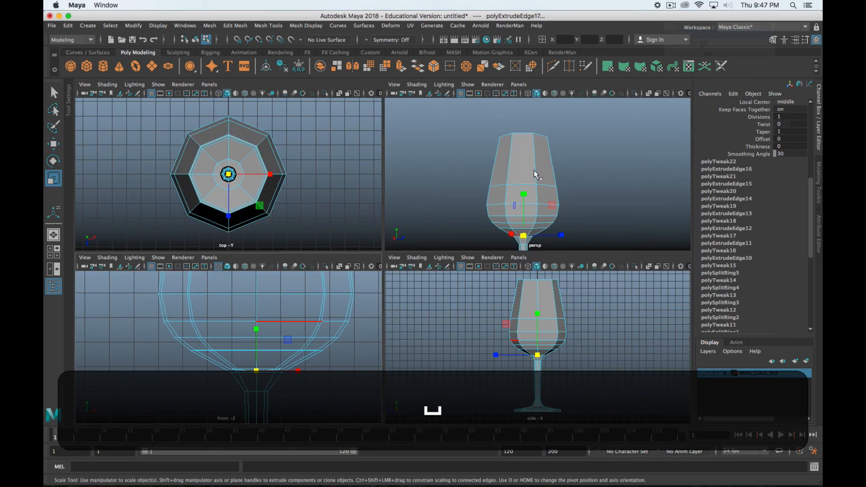
key(space)
alt+drag(539, 162, 468, 298)
scroll(372, 272, up, 10)
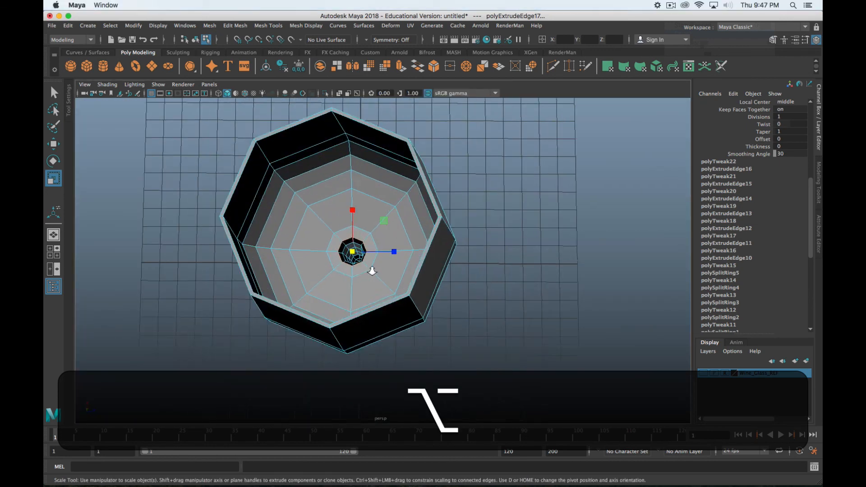
alt+middle_drag(451, 260, 487, 264)
scroll(445, 275, up, 10)
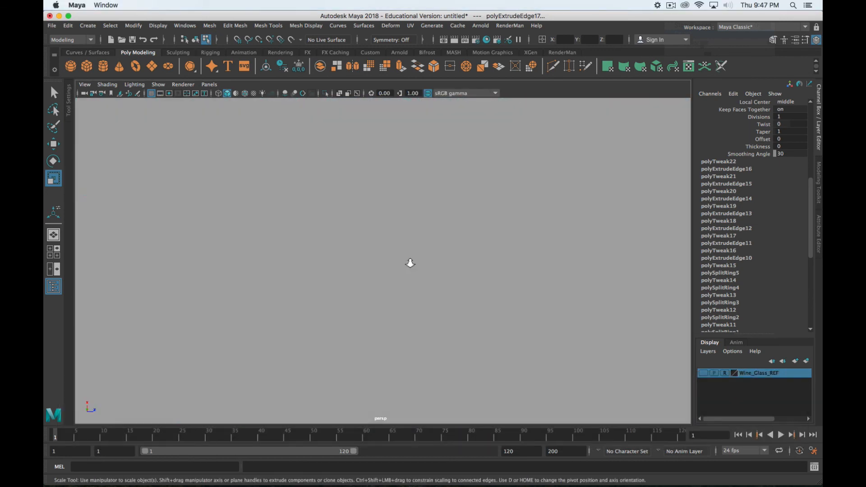
scroll(410, 263, down, 5)
alt+middle_drag(410, 264, 472, 272)
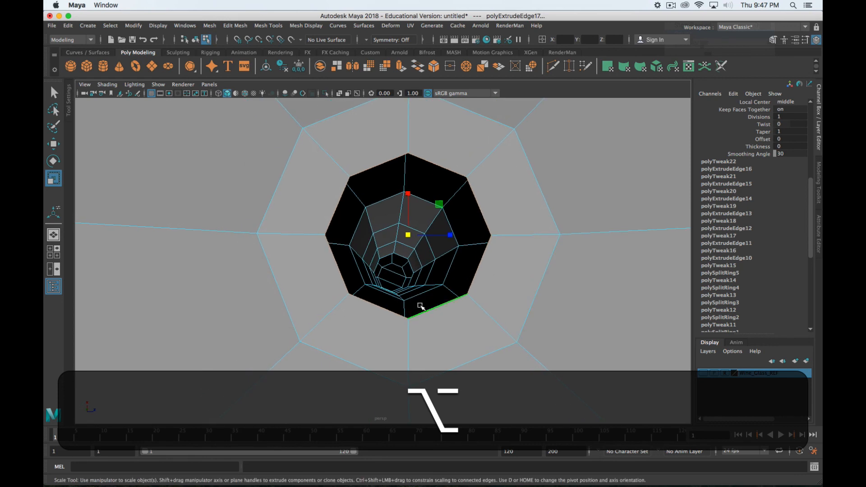
click(435, 310)
shift+click(369, 166)
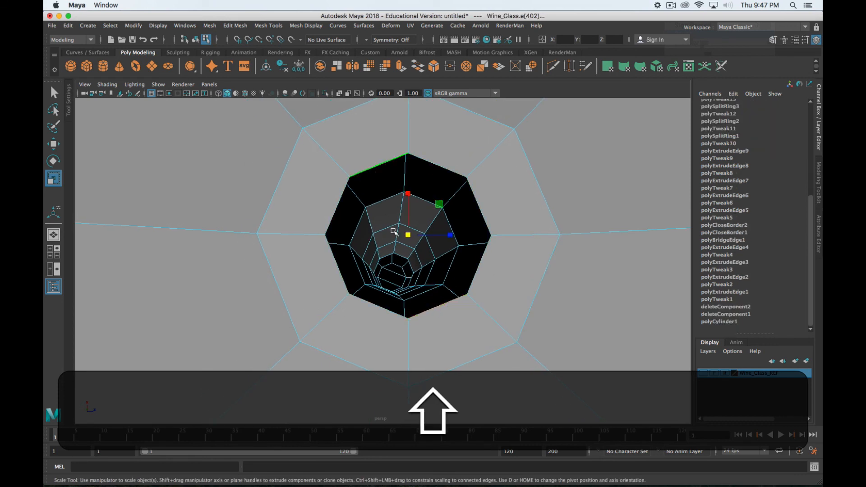
shift+right_drag(373, 165, 382, 277)
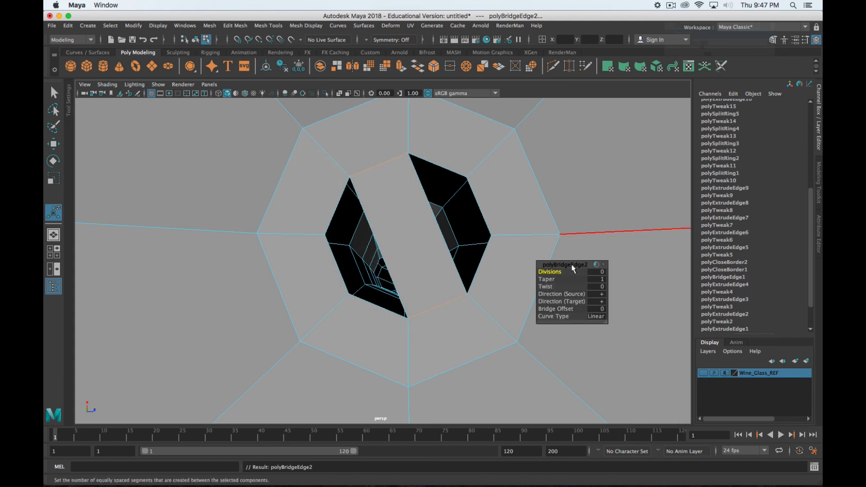
- Fill the two remaining holes on either side of the bridge to close the bowl's inner floor
click(357, 297)
shift+right_drag(369, 303, 370, 421)
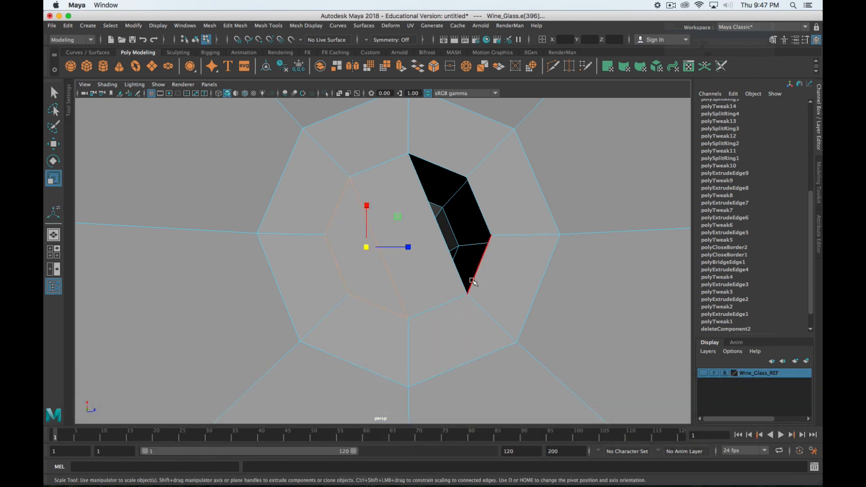
click(472, 280)
shift+right_drag(472, 279, 470, 400)
- Show the Wine_Glass_REF layer in the front view and compare the glass with the reference in shaded and wireframe display
scroll(468, 357, down, 10)
scroll(397, 327, up, 5)
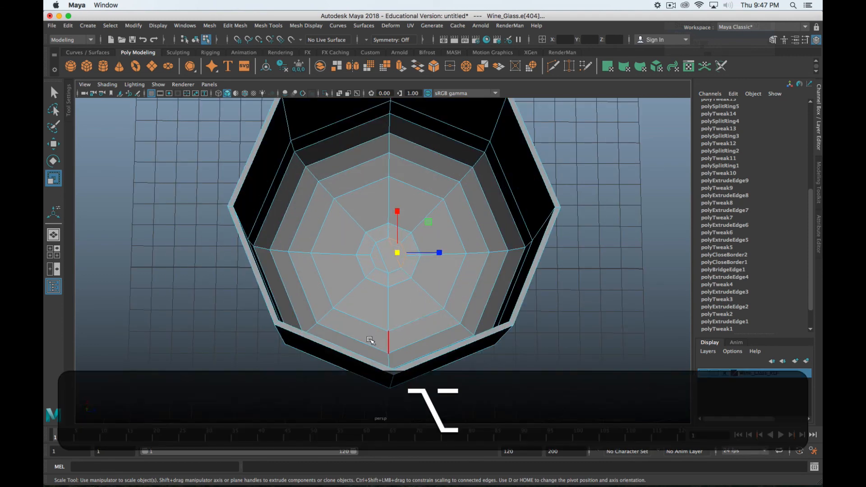
alt+drag(370, 339, 395, 268)
scroll(394, 269, down, 8)
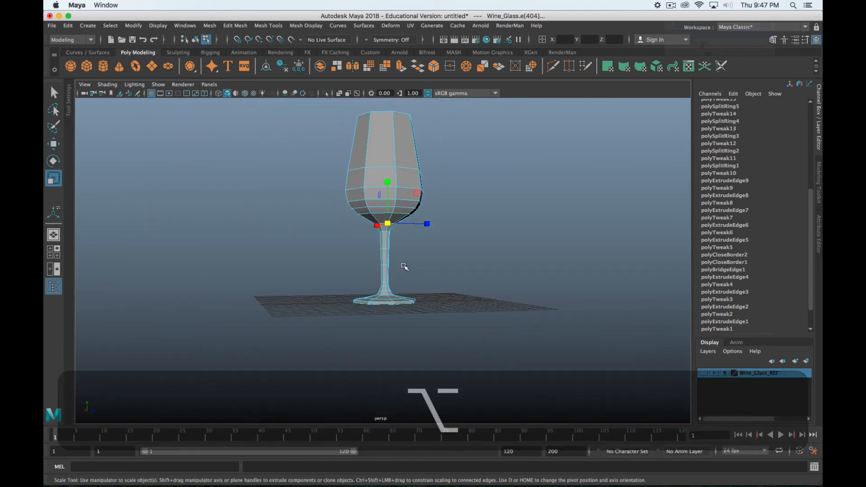
key(space)
key(space)
key(5)
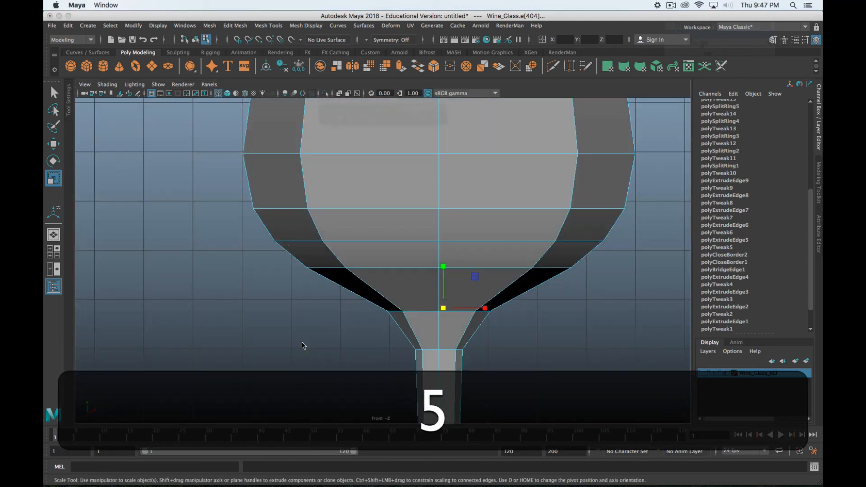
scroll(316, 348, down, 6)
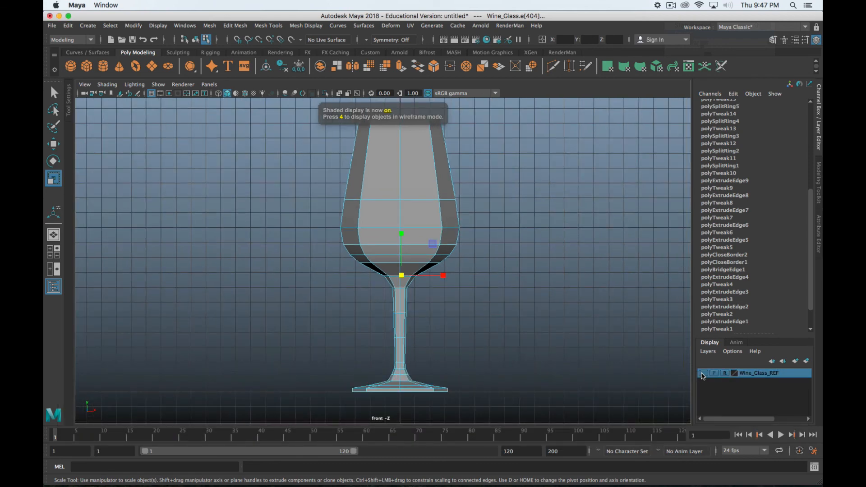
click(702, 374)
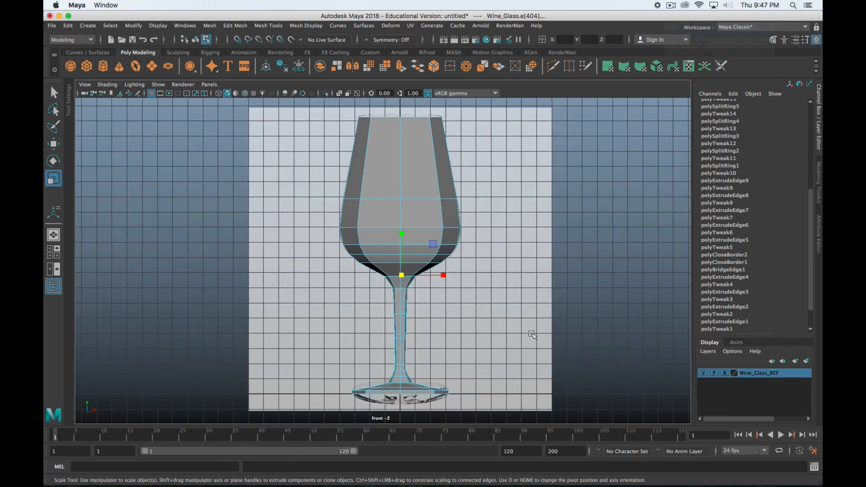
scroll(532, 335, down, 1)
key(5)
key(4)
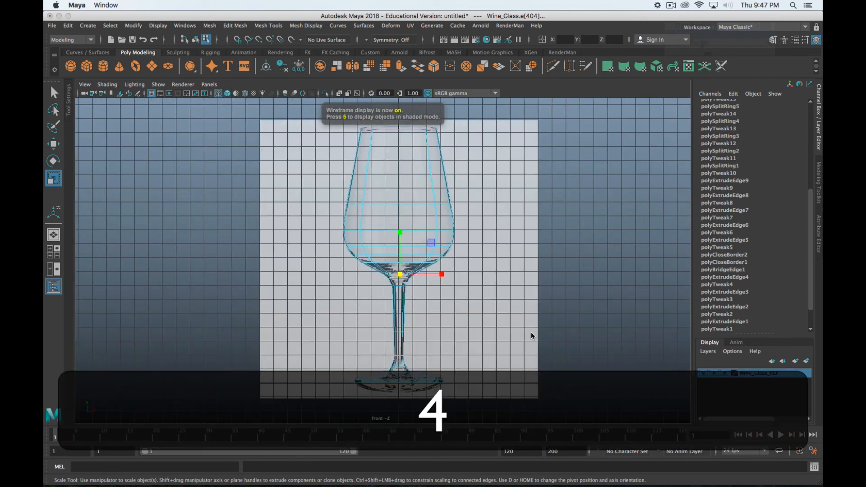
key(5)
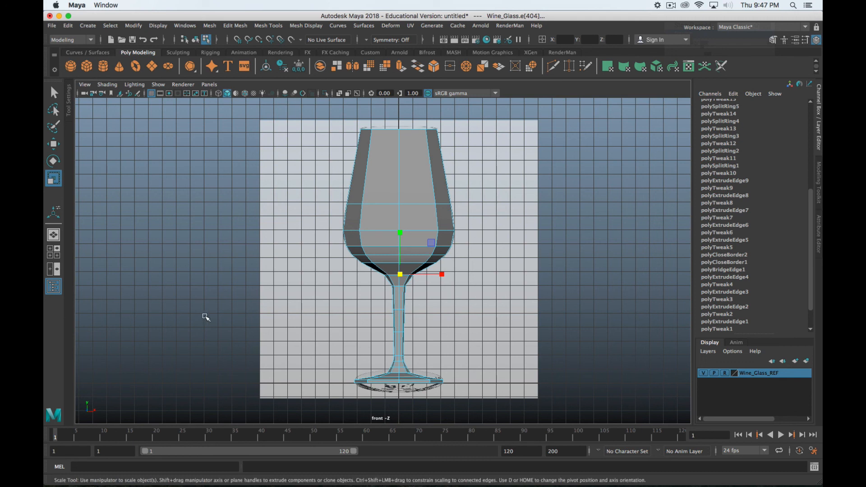
- Turn on the smooth mesh preview for the glass, hide the Wine_Glass_REF layer and return to the perspective view
key(3)
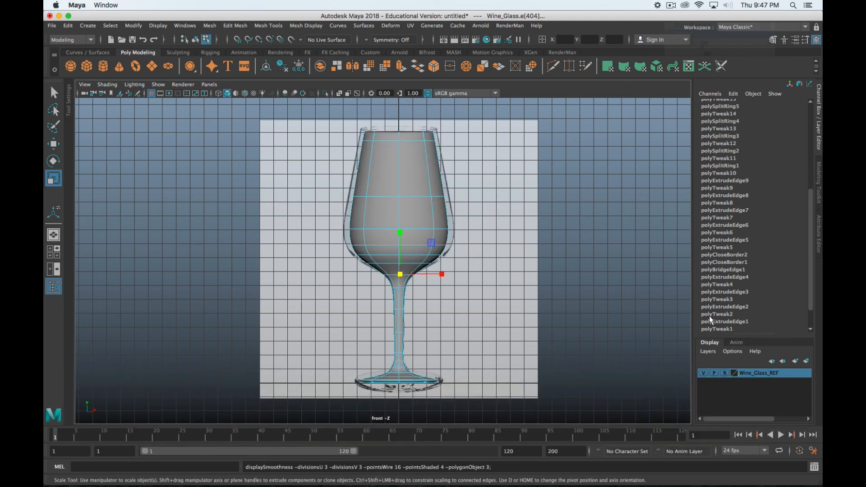
click(703, 373)
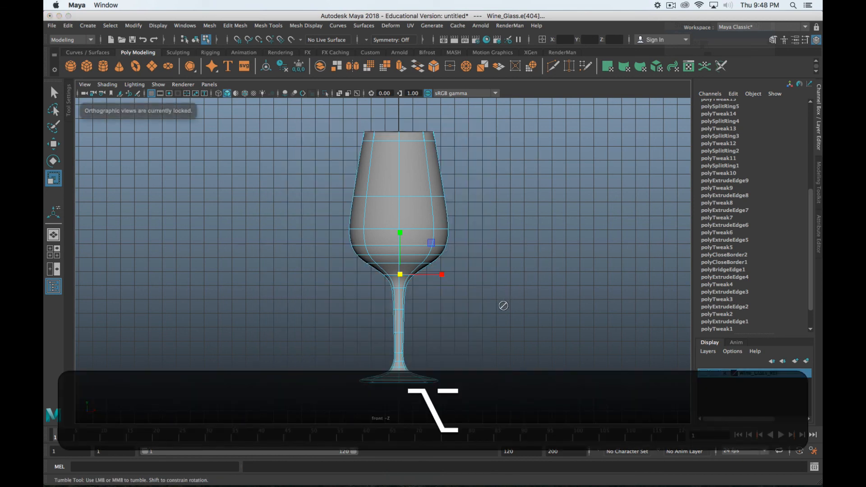
key(alt+space)
key(space)
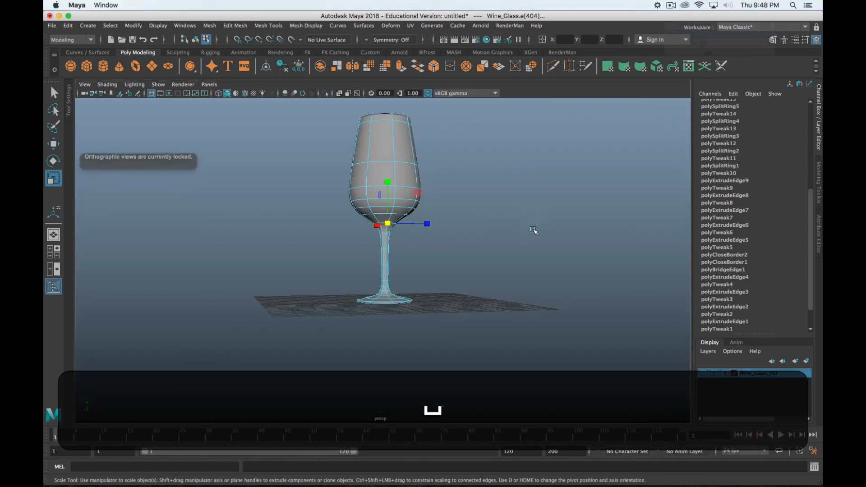
- Examine the smoothed glass's rim, bowl, stem and base from several angles in the perspective view
scroll(476, 278, up, 6)
scroll(475, 279, down, 2)
alt+middle_drag(448, 189, 465, 336)
alt+drag(466, 335, 399, 224)
scroll(421, 279, down, 5)
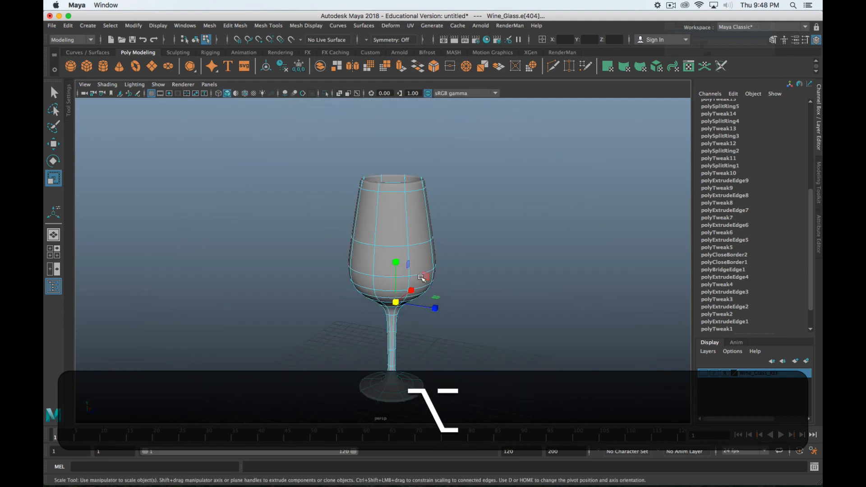
scroll(422, 281, up, 6)
alt+middle_drag(431, 311, 445, 178)
scroll(456, 372, up, 2)
alt+right_drag(457, 372, 448, 313)
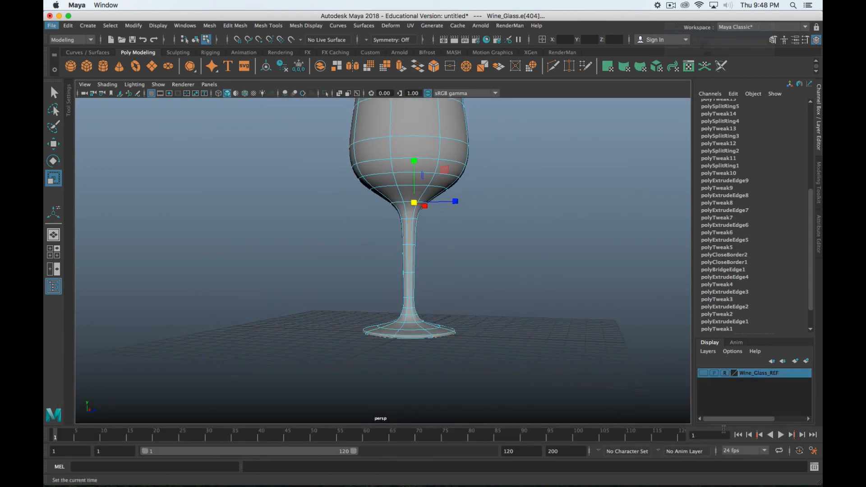
- Show the Wine_Glass_REF layer and check the smoothed glass's bowl, stem and base against the reference image in perspective
click(706, 373)
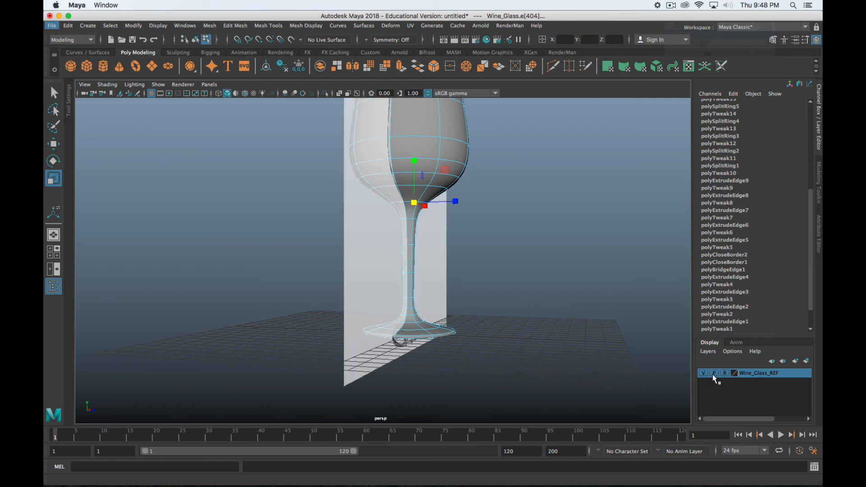
alt+drag(554, 270, 382, 281)
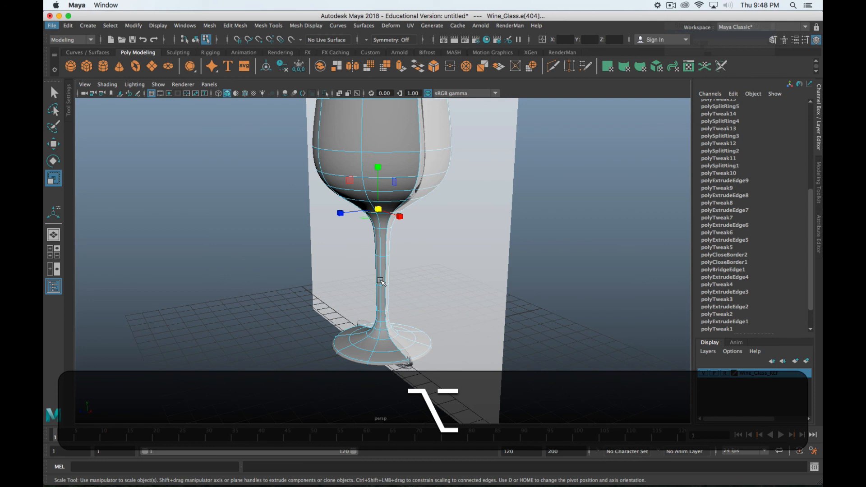